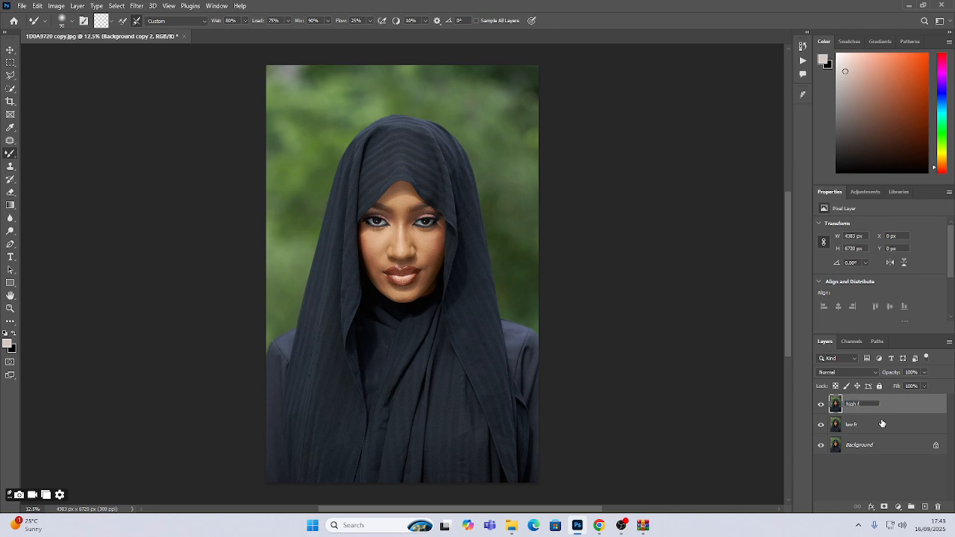
- Name the top layer "high fr" and hide it
key(Return)
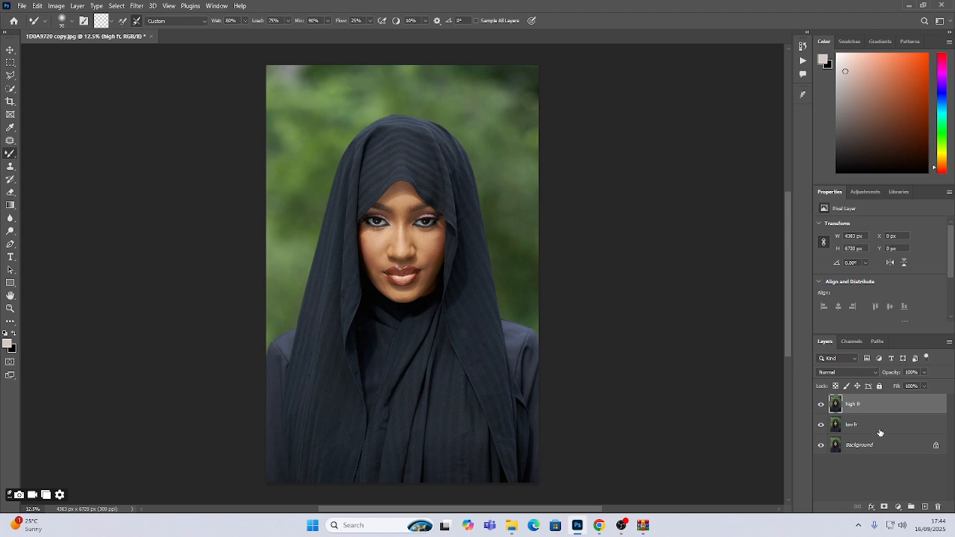
click(821, 404)
- Apply a Gaussian Blur with a radius of 6.5 pixels to the low fr layer
click(853, 425)
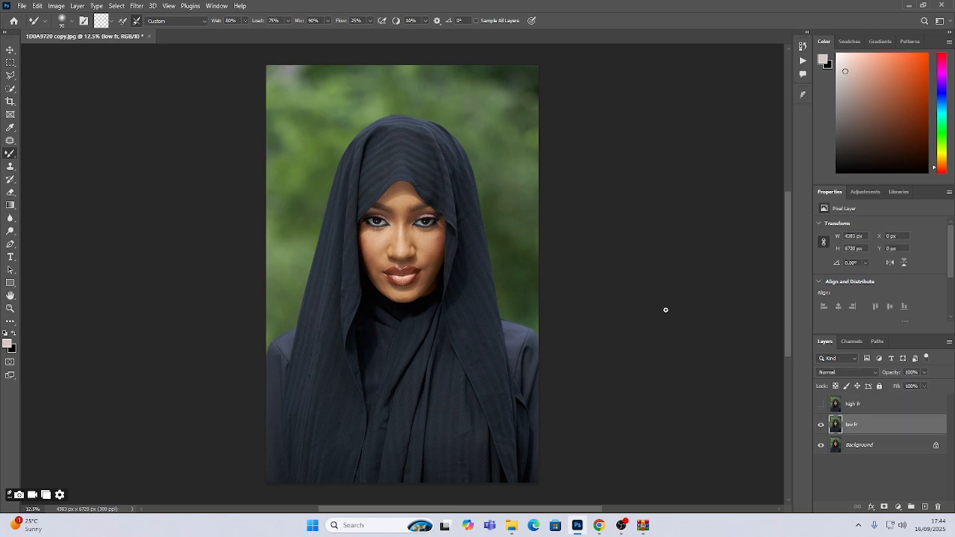
click(138, 6)
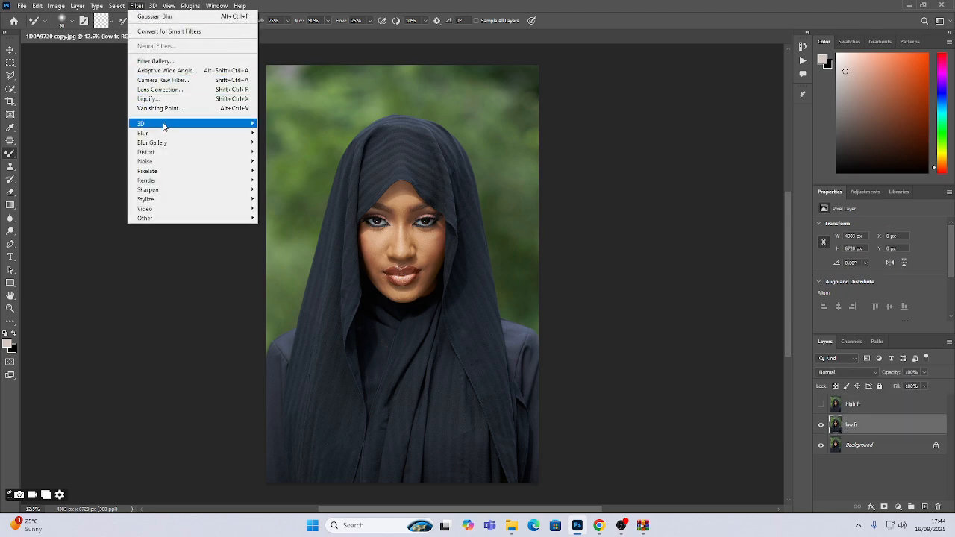
mouse_move(197, 135)
click(282, 171)
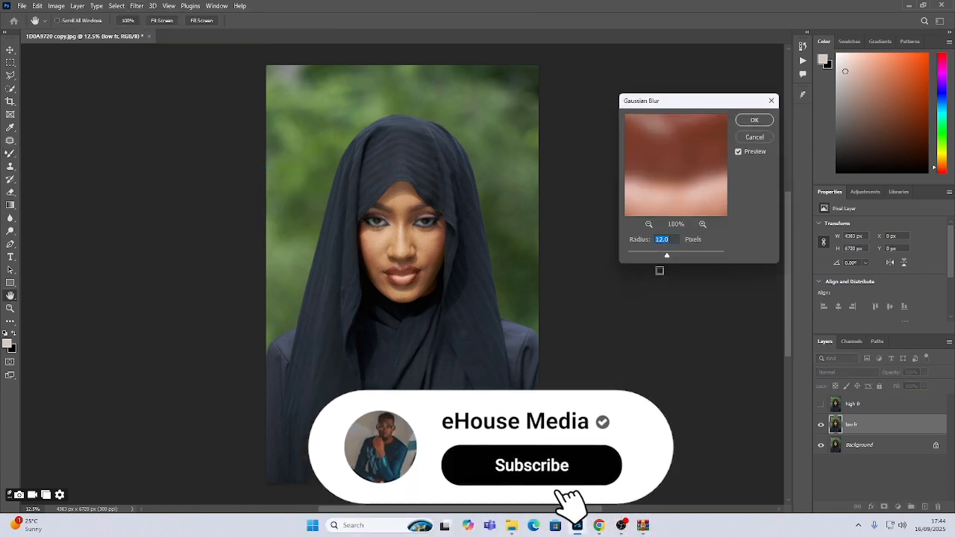
text(6.5)
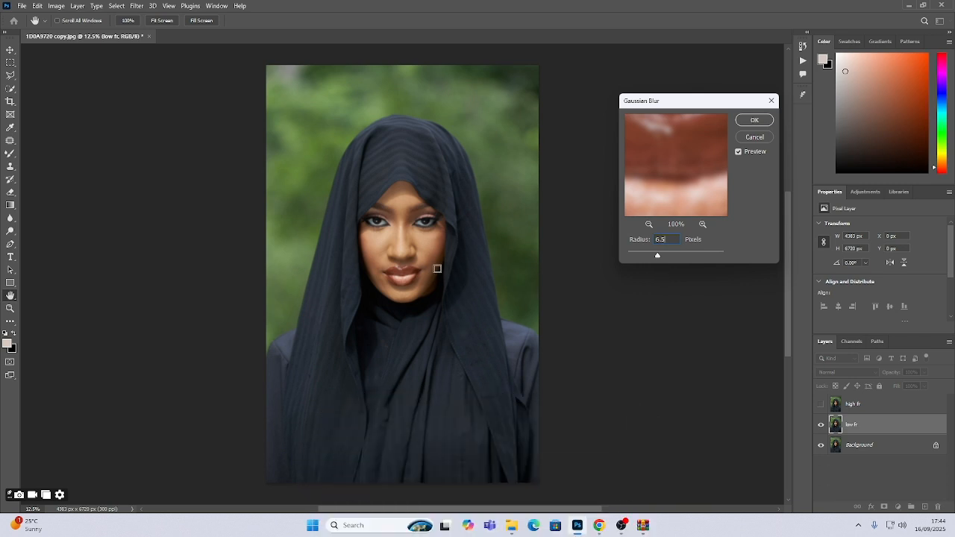
key(alt)
click(755, 120)
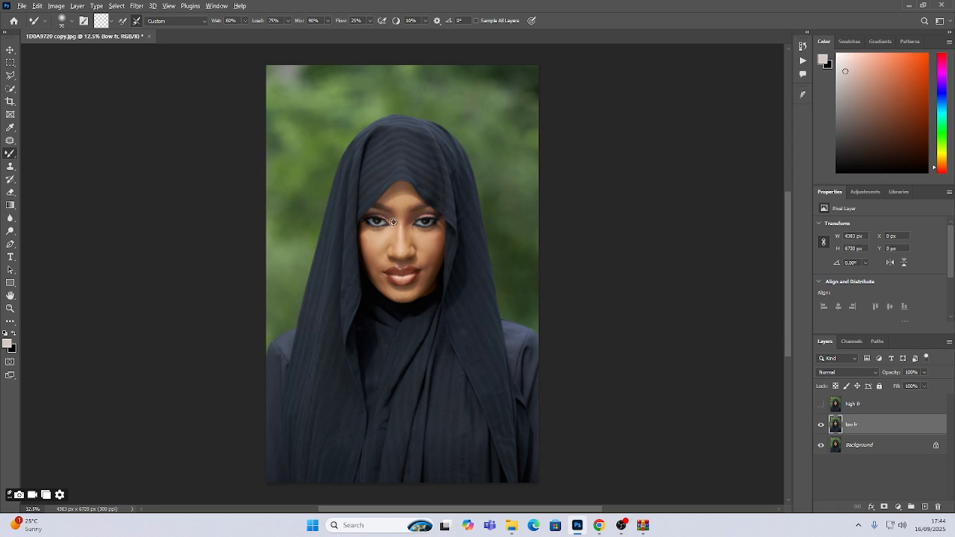
- Make the high fr layer visible again and select it
scroll(393, 221, up, 5)
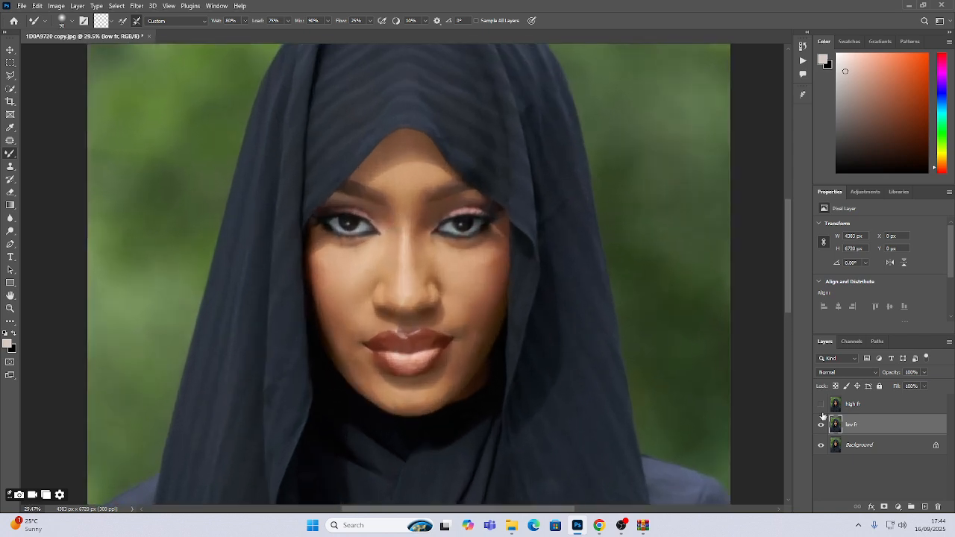
click(821, 404)
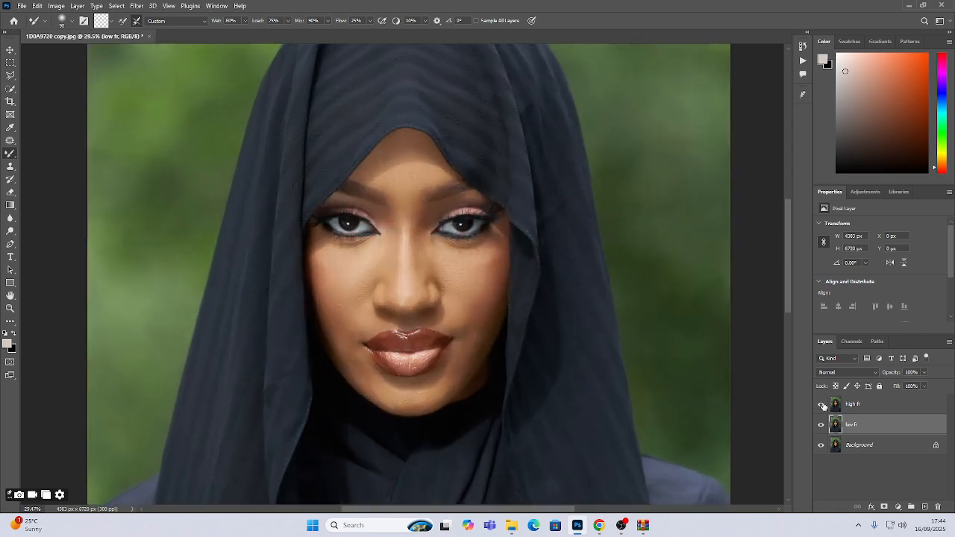
click(882, 404)
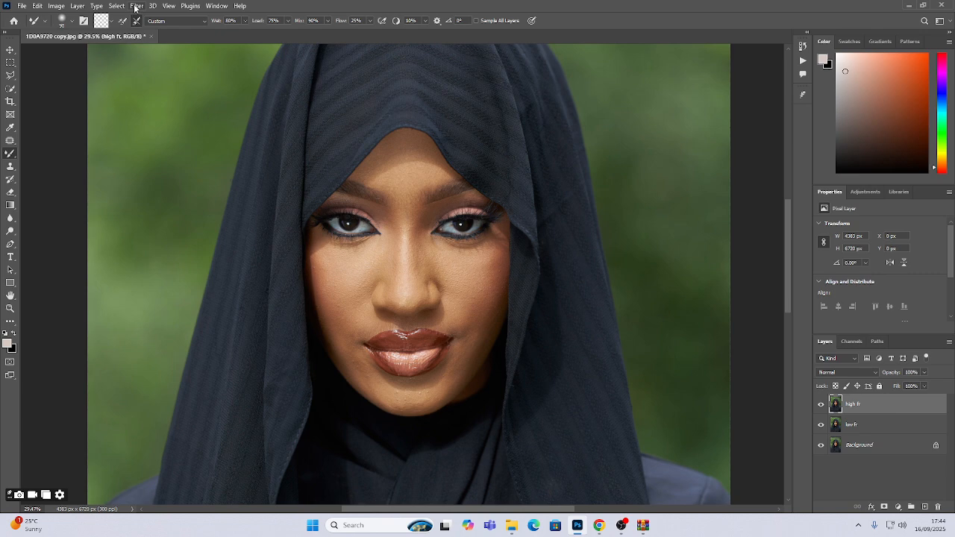
- Use Apply Image on the high fr layer with low fr as source layer, Subtract blending, scale 2 and offset 128
click(136, 7)
mouse_move(55, 7)
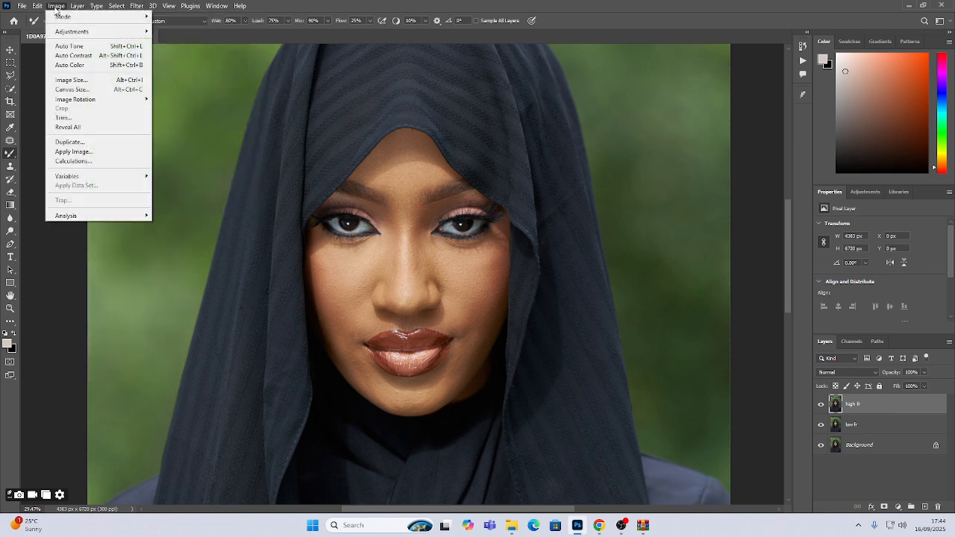
click(83, 152)
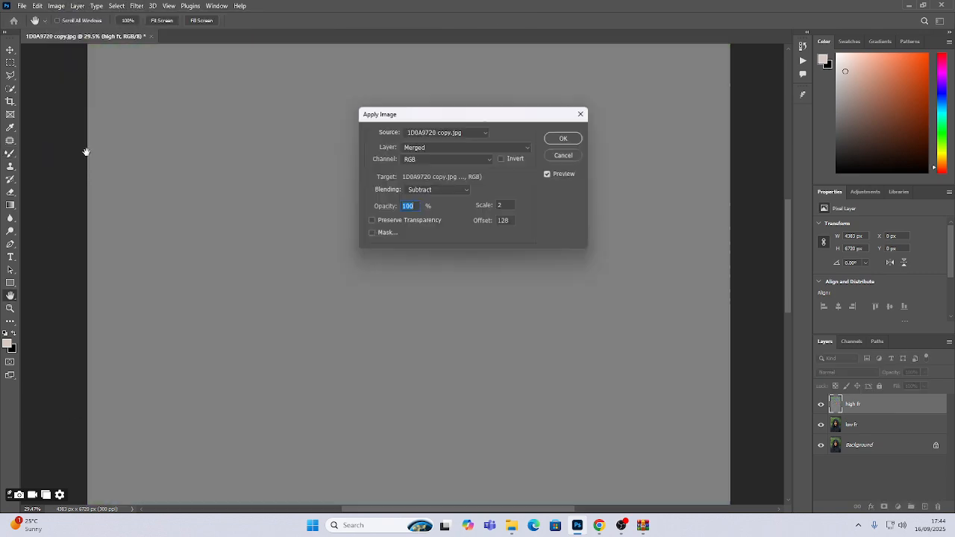
click(480, 148)
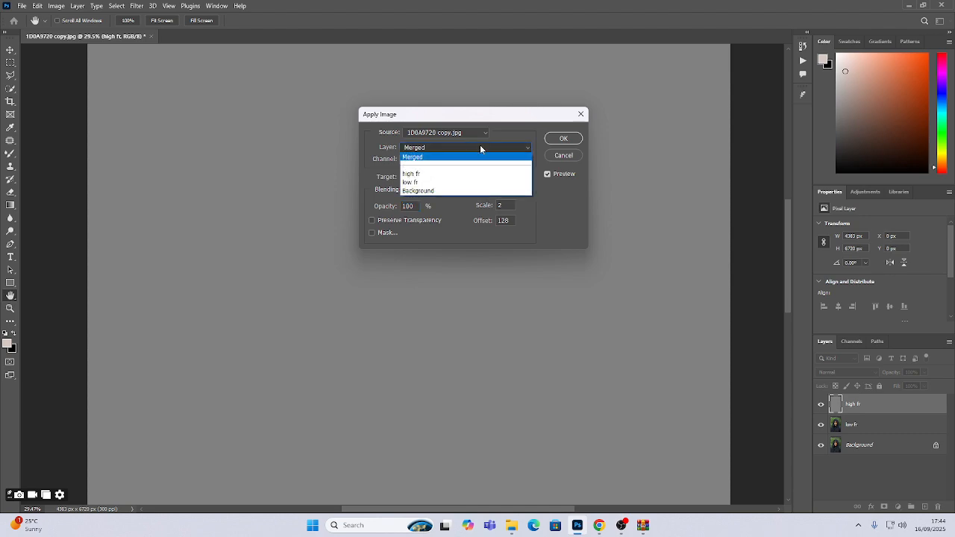
click(417, 182)
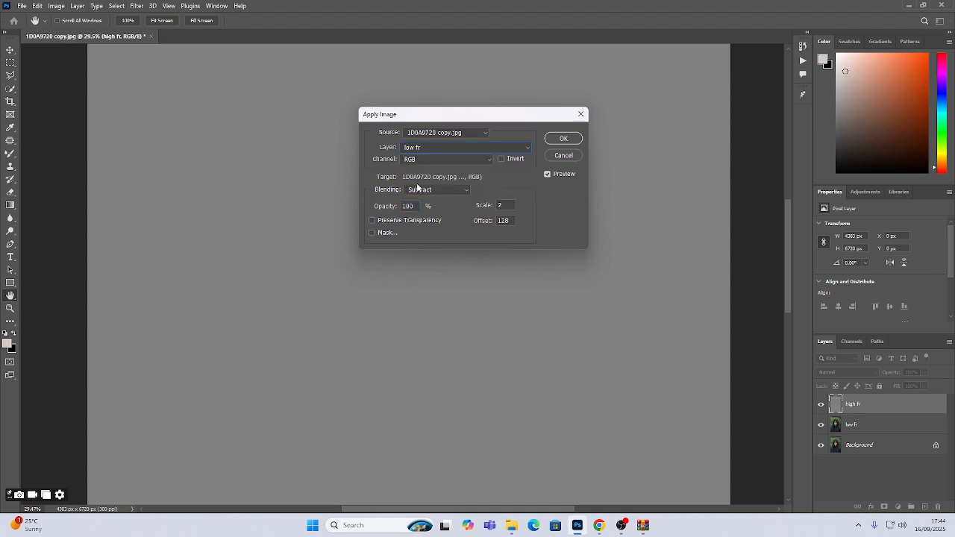
click(443, 190)
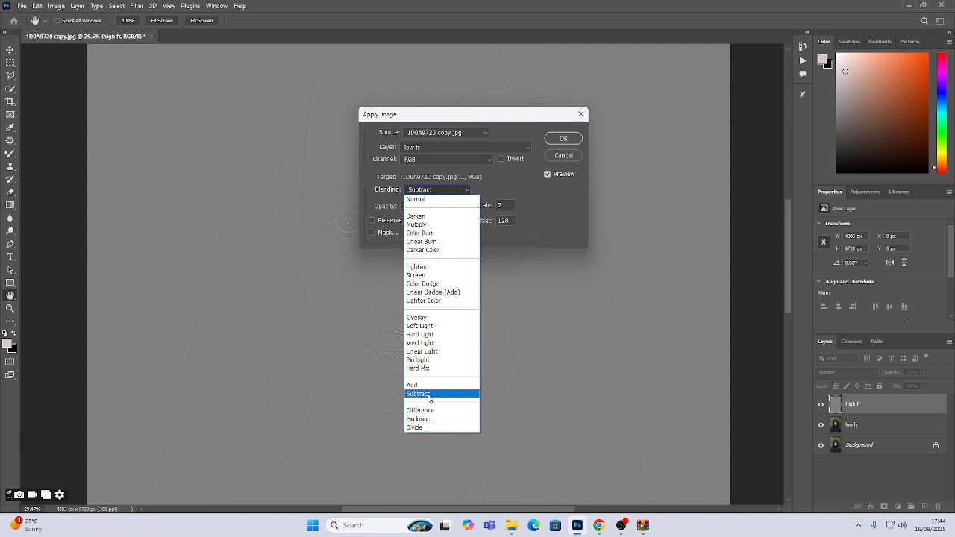
click(429, 394)
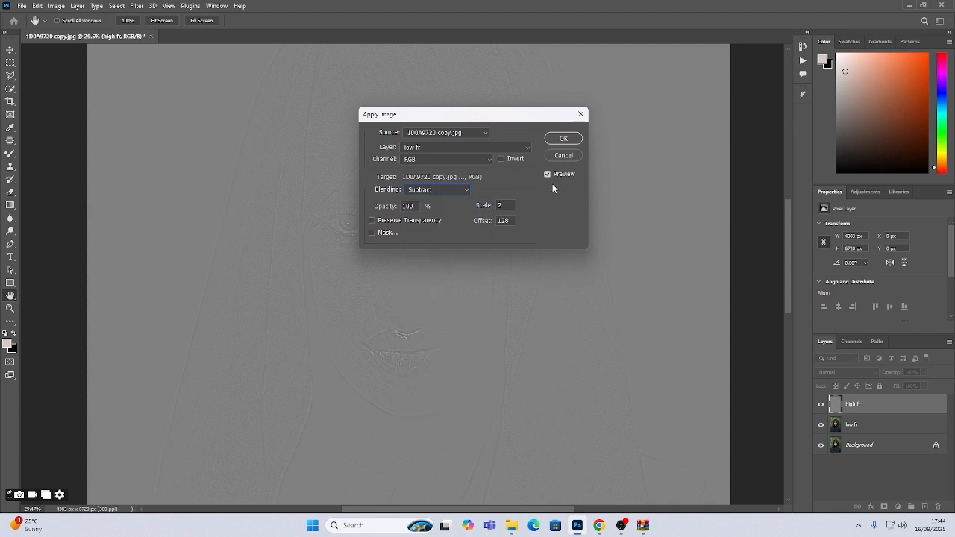
click(563, 138)
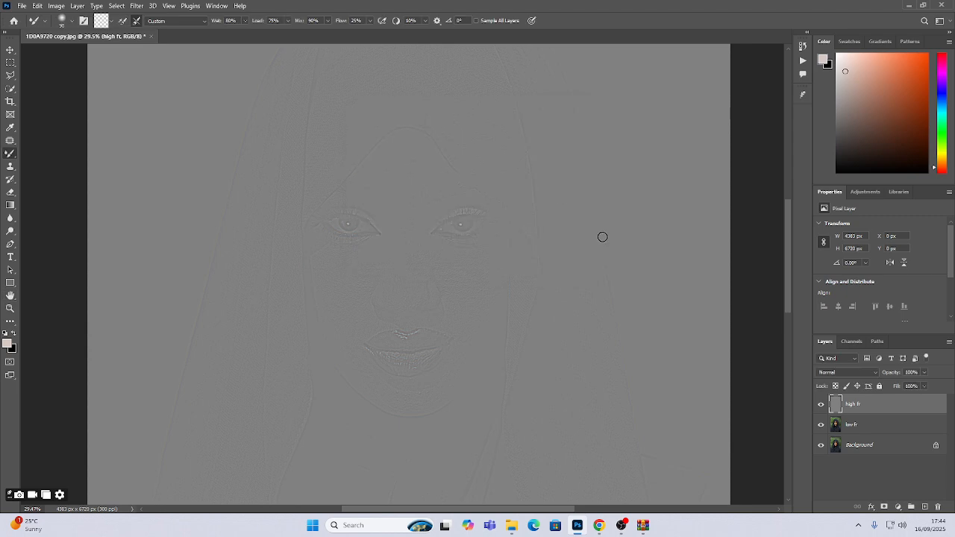
- Set the high fr layer's blend mode to Linear Light
click(827, 373)
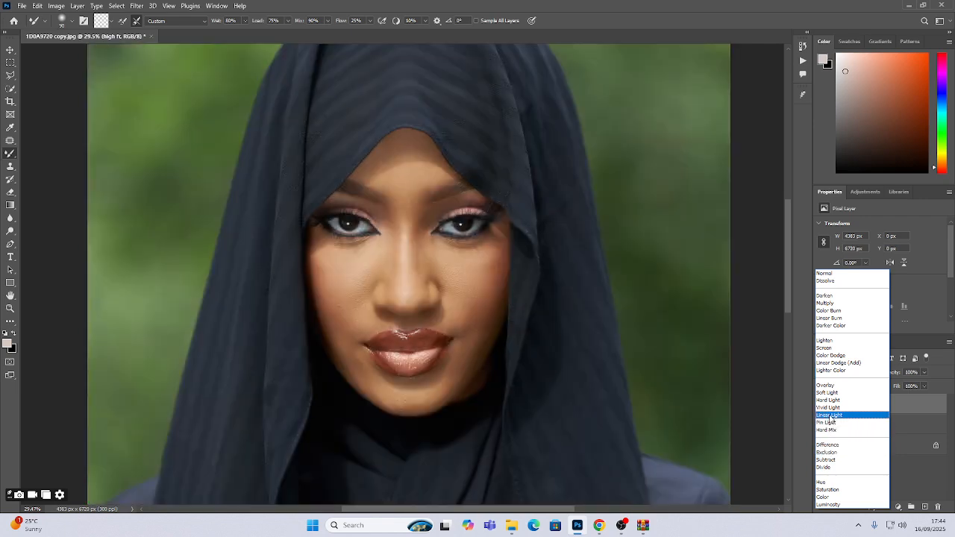
click(830, 415)
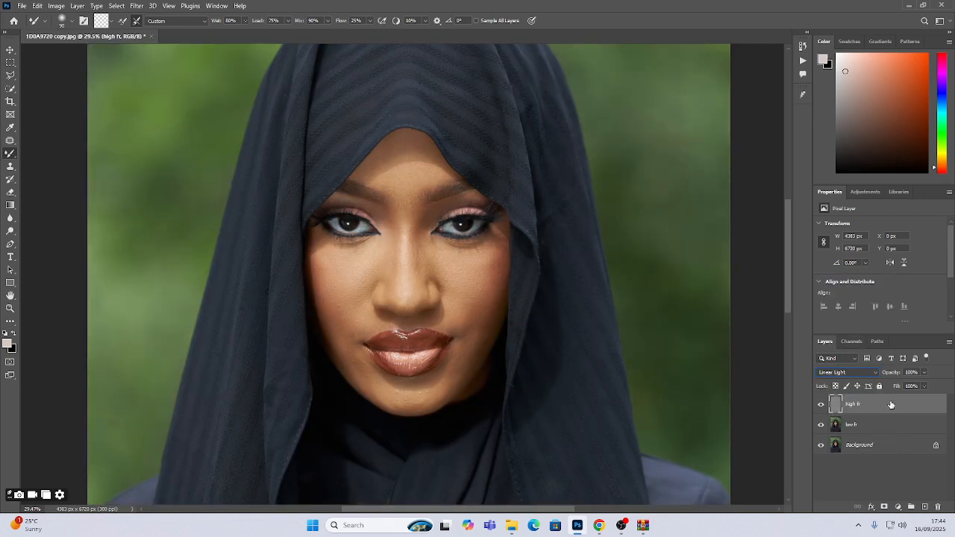
- Group the high fr and low fr layers and name the group "Frequency seperation"
shift+click(874, 424)
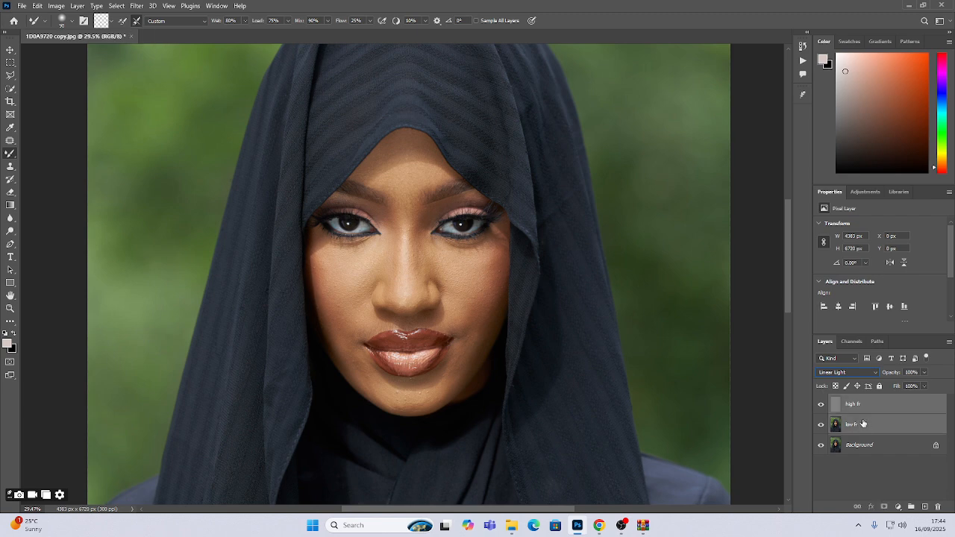
key(ctrl+g)
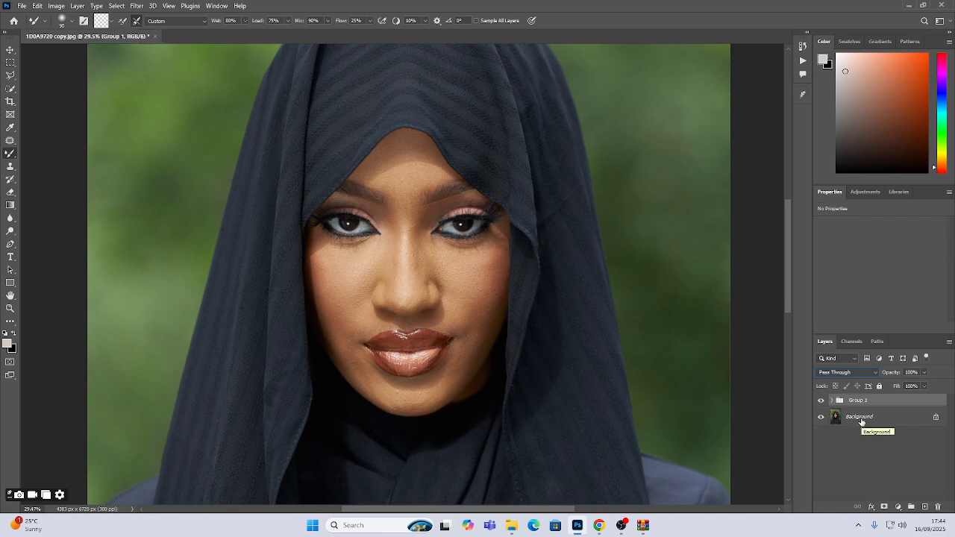
double_click(858, 399)
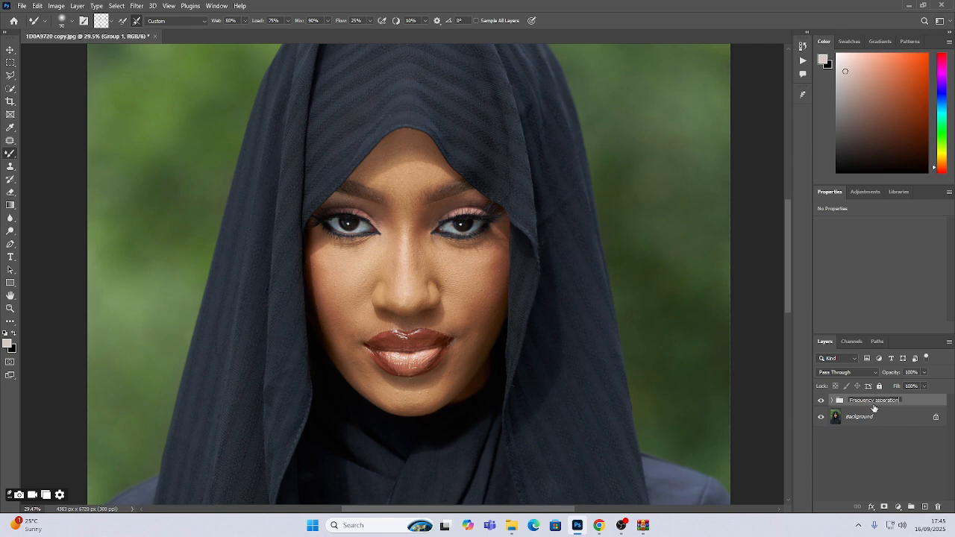
key(Return)
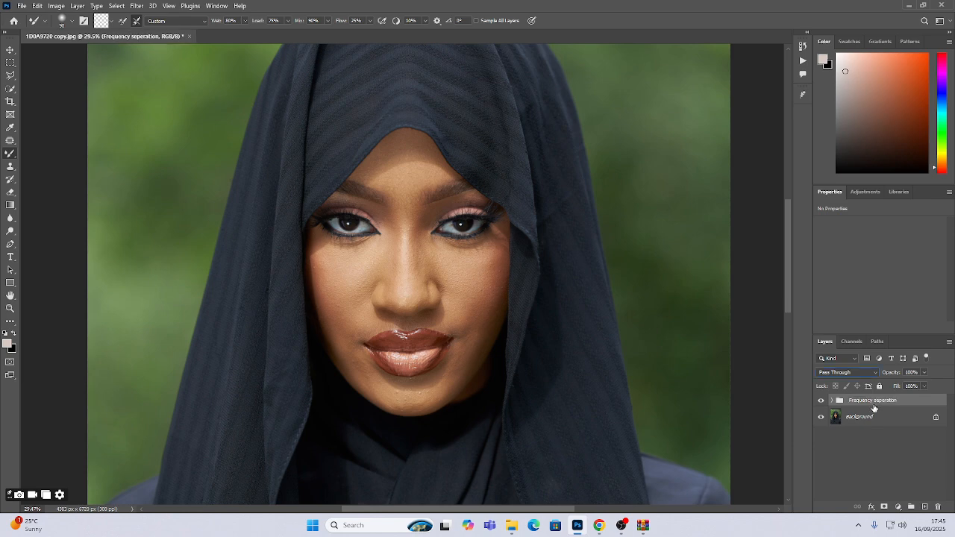
- Hide the high fr layer inside the group and choose the Mixer Brush Tool for the low fr layer
click(831, 400)
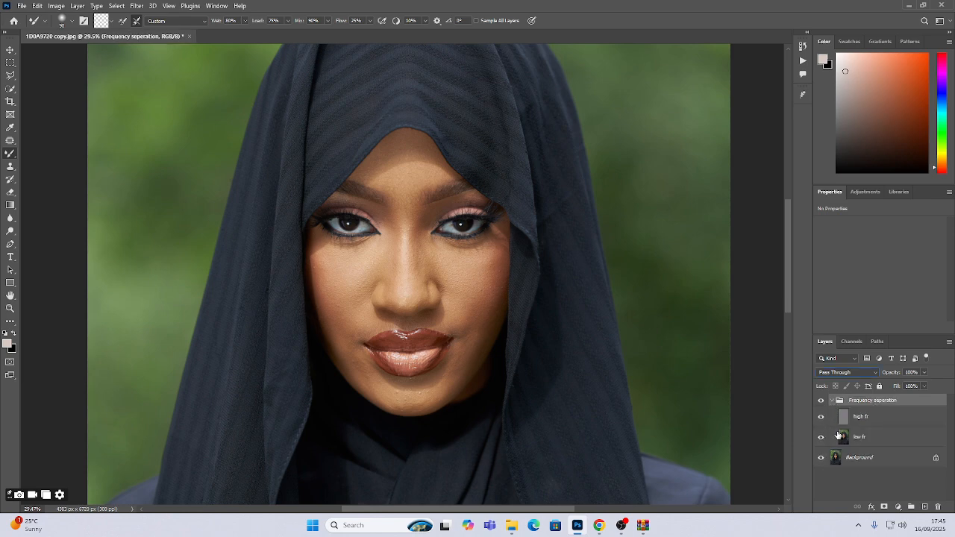
click(821, 417)
click(865, 436)
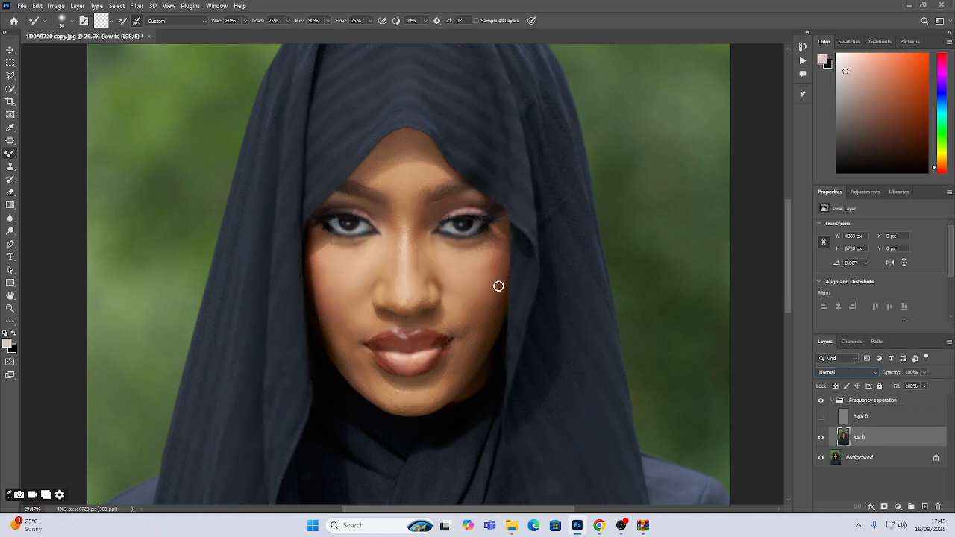
right_click(8, 155)
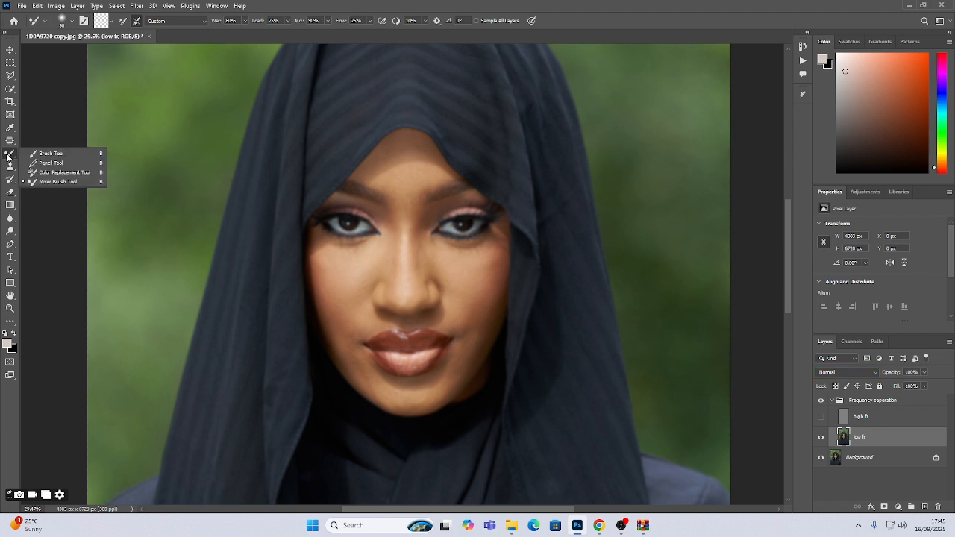
click(57, 182)
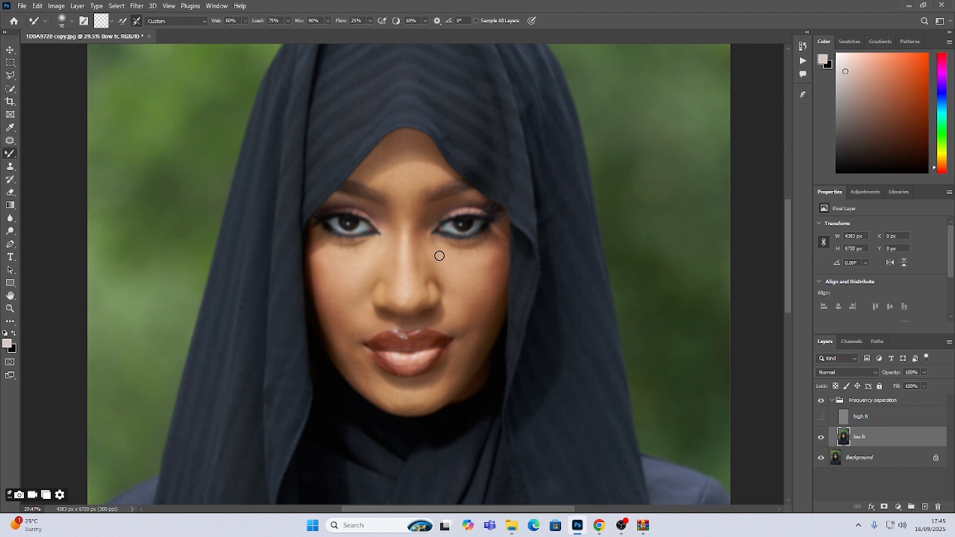
- Set the mixer brush size to 250 and reset the foreground and background colours to white and black
scroll(409, 200, up, 4)
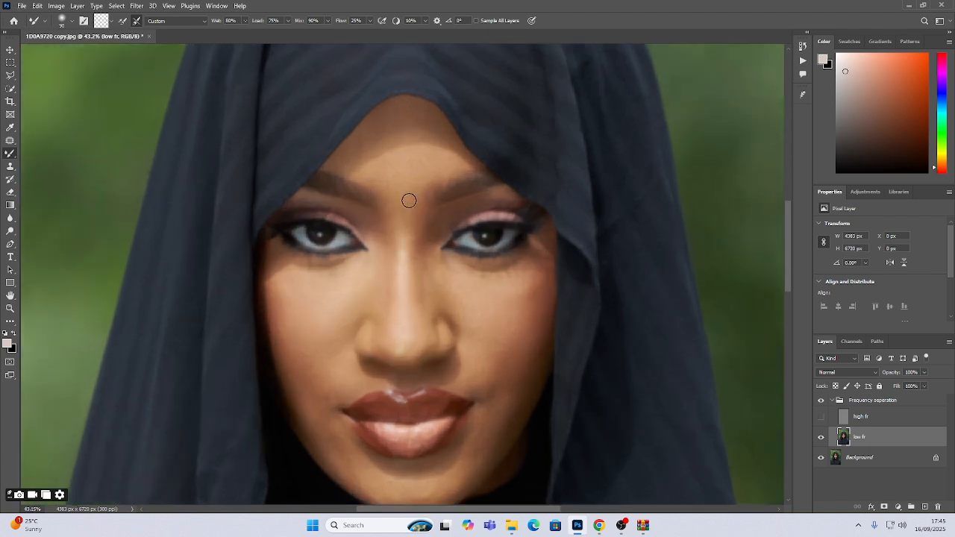
drag(407, 183, 421, 154)
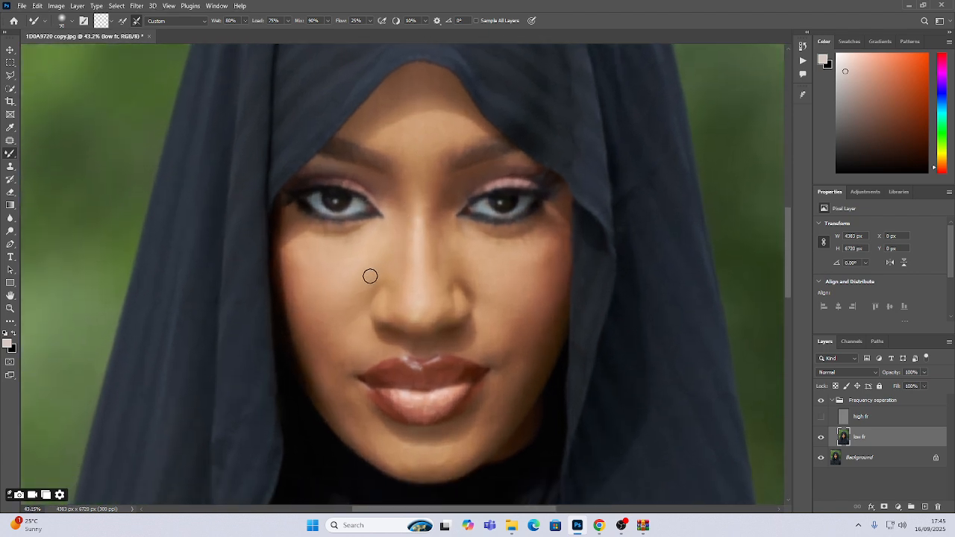
key(bracketright)
key(bracketright)
key(bracketright)
key(bracketright)
key(bracketright)
key(bracketright)
key(bracketright)
key(bracketright)
key(bracketright)
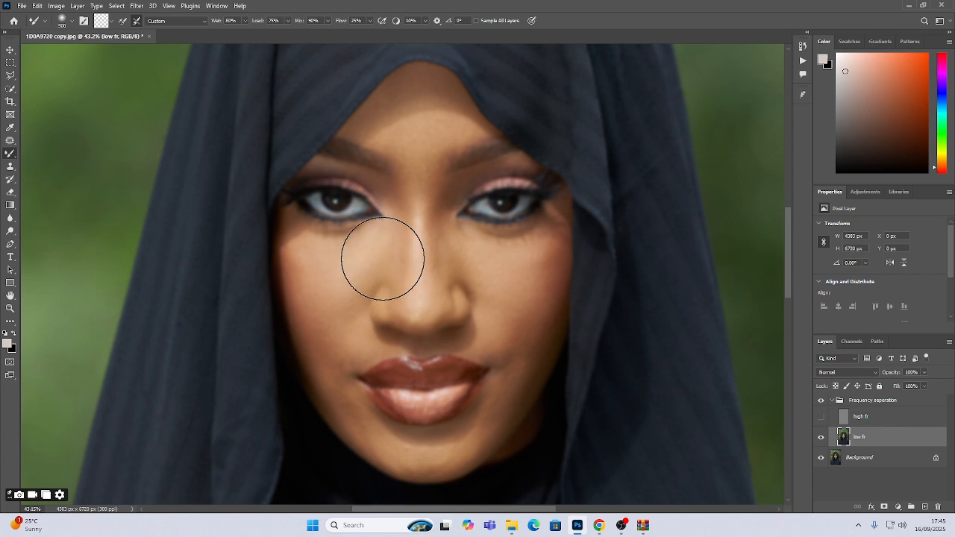
key(bracketleft)
key(bracketleft)
key(bracketleft)
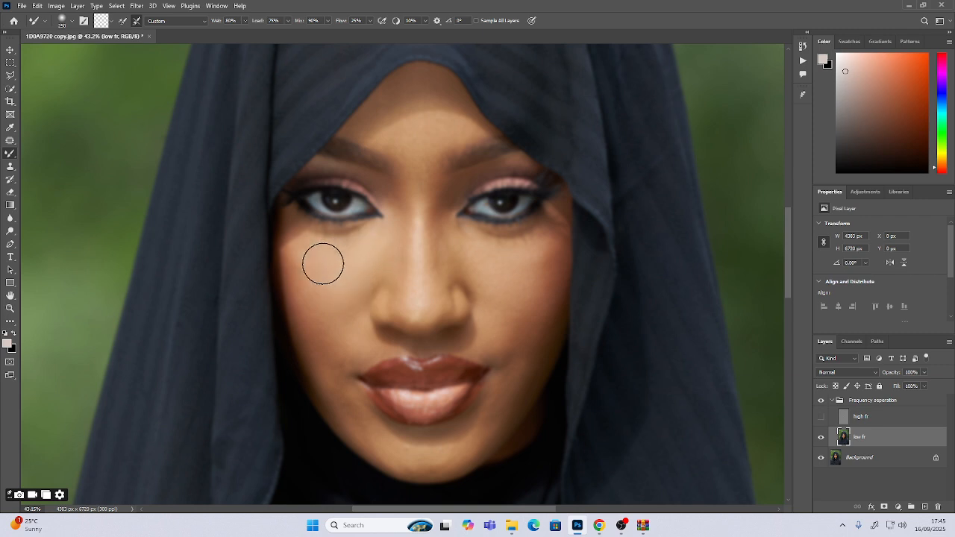
click(4, 334)
click(14, 334)
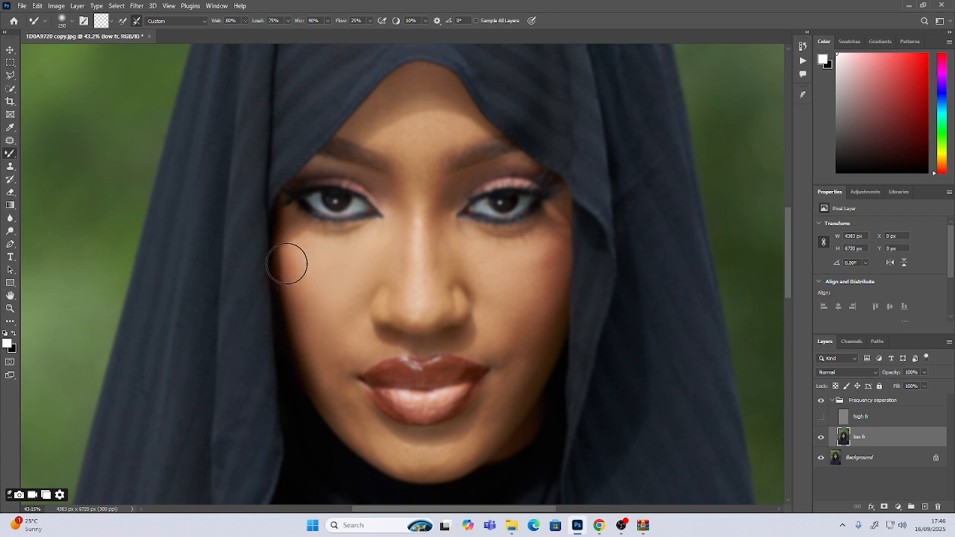
- Blend the skin tones across the cheeks, jaw, chin and nose area on the low fr layer, resizing the mixer brush to suit
mouse_move(296, 257)
mouse_down()
mouse_move(328, 341)
mouse_move(351, 294)
mouse_move(324, 324)
mouse_move(321, 343)
mouse_up()
key(bracketleft)
key(bracketleft)
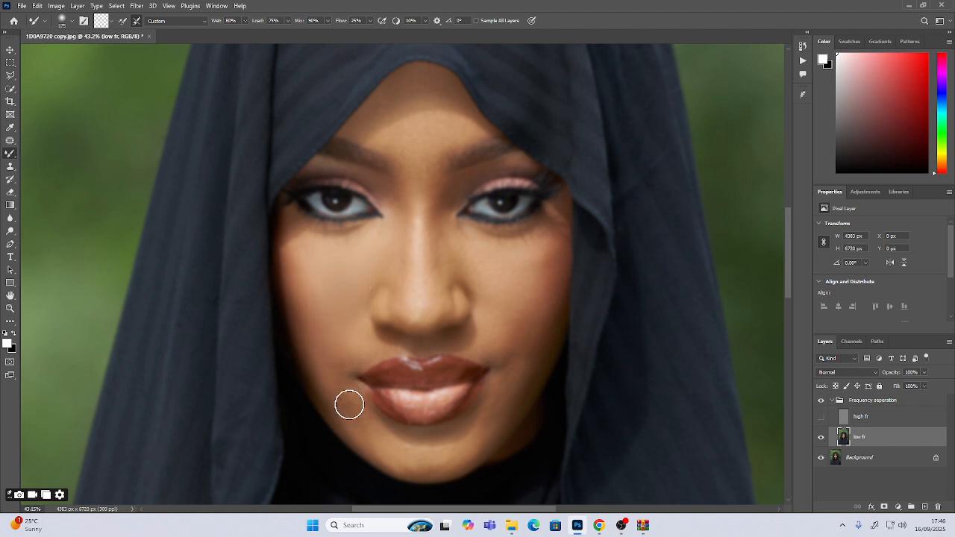
mouse_move(328, 375)
mouse_down()
mouse_move(350, 418)
mouse_move(334, 380)
mouse_move(319, 381)
mouse_move(362, 433)
mouse_move(387, 444)
mouse_move(330, 378)
mouse_move(340, 362)
mouse_move(365, 423)
mouse_move(396, 455)
mouse_move(454, 455)
mouse_move(404, 466)
mouse_move(380, 456)
mouse_move(414, 464)
mouse_move(462, 453)
mouse_move(384, 441)
mouse_move(455, 443)
mouse_move(475, 430)
mouse_move(457, 456)
mouse_move(496, 412)
mouse_move(458, 452)
mouse_move(471, 447)
mouse_move(487, 410)
mouse_move(464, 424)
mouse_move(509, 397)
mouse_move(497, 418)
mouse_up()
mouse_move(373, 243)
mouse_down()
mouse_move(396, 234)
mouse_move(397, 256)
mouse_move(359, 297)
mouse_move(379, 270)
mouse_move(397, 281)
mouse_move(431, 223)
mouse_move(421, 214)
mouse_move(410, 289)
mouse_move(420, 311)
mouse_move(427, 296)
mouse_move(425, 314)
mouse_move(410, 314)
mouse_move(426, 287)
mouse_move(423, 255)
mouse_move(429, 344)
mouse_move(400, 317)
mouse_move(397, 295)
mouse_move(407, 324)
mouse_move(445, 312)
mouse_move(435, 269)
mouse_move(441, 199)
mouse_move(446, 260)
mouse_move(452, 242)
mouse_move(467, 261)
mouse_move(489, 262)
mouse_move(479, 267)
mouse_move(473, 258)
mouse_move(486, 256)
mouse_move(473, 259)
mouse_move(468, 248)
mouse_move(499, 299)
mouse_move(513, 273)
mouse_move(506, 316)
mouse_move(482, 336)
mouse_move(491, 321)
mouse_move(497, 338)
mouse_move(509, 264)
mouse_move(466, 241)
mouse_move(525, 253)
mouse_move(535, 272)
mouse_move(544, 265)
mouse_move(535, 299)
mouse_move(558, 267)
mouse_move(556, 317)
mouse_move(551, 308)
mouse_move(531, 353)
mouse_move(554, 272)
mouse_move(514, 380)
mouse_move(530, 360)
mouse_move(559, 271)
mouse_move(540, 245)
mouse_move(538, 345)
mouse_up()
key(bracketright)
key(bracketright)
key(bracketright)
- Turn the high fr layer back on and hide the Frequency seperation group to compare the retouch with the original
click(822, 417)
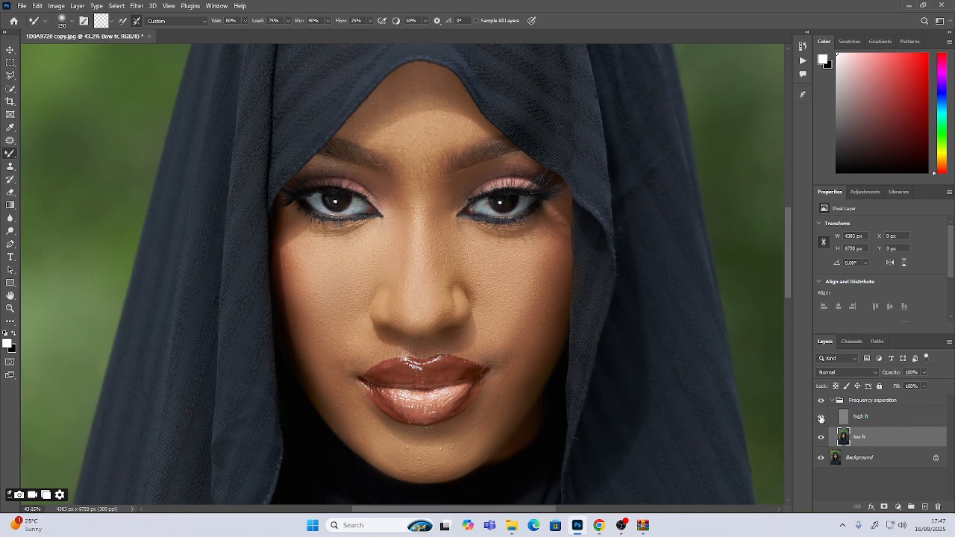
click(822, 417)
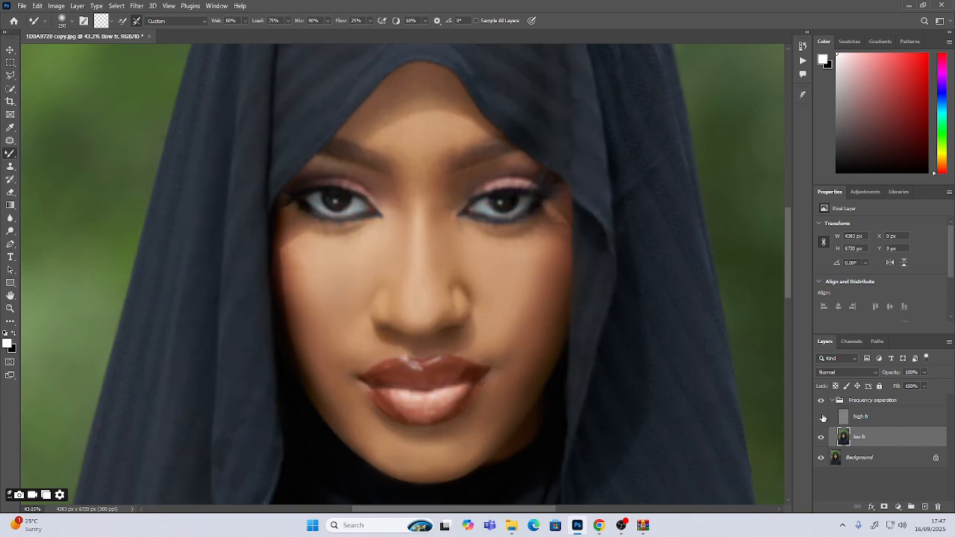
click(822, 417)
click(821, 401)
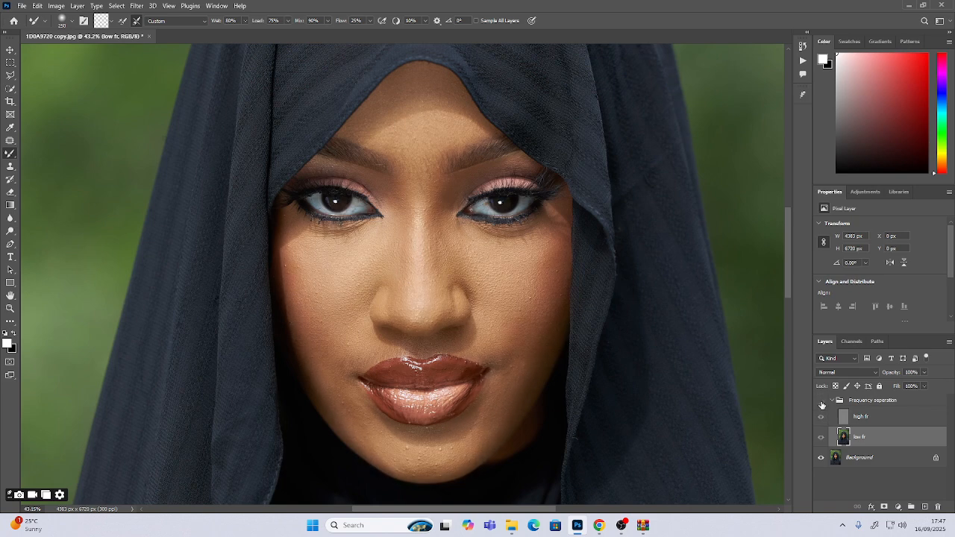
- Toggle the Frequency seperation group to compare the retouch with the original, leaving the group visible
click(822, 403)
click(822, 403)
click(824, 403)
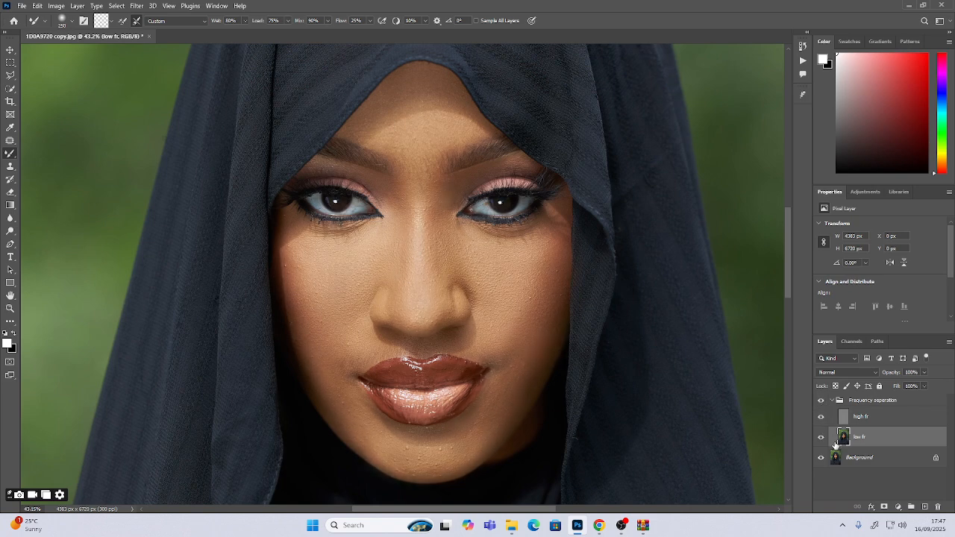
- Hide the high fr layer and blend the cheek and forehead tones on the low fr layer, resizing the mixer brush to suit
click(822, 417)
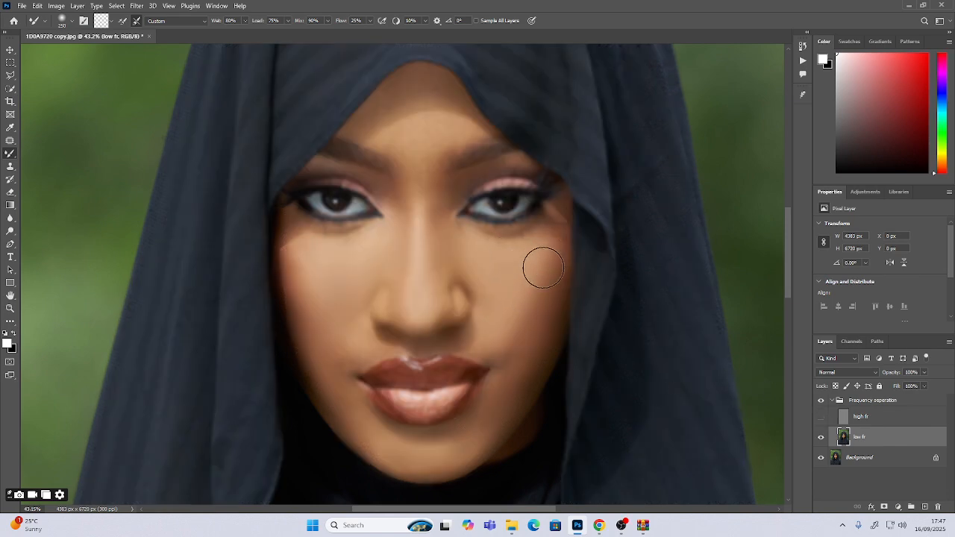
key(bracketleft)
key(bracketleft)
key(bracketleft)
key(bracketright)
key(bracketright)
key(bracketright)
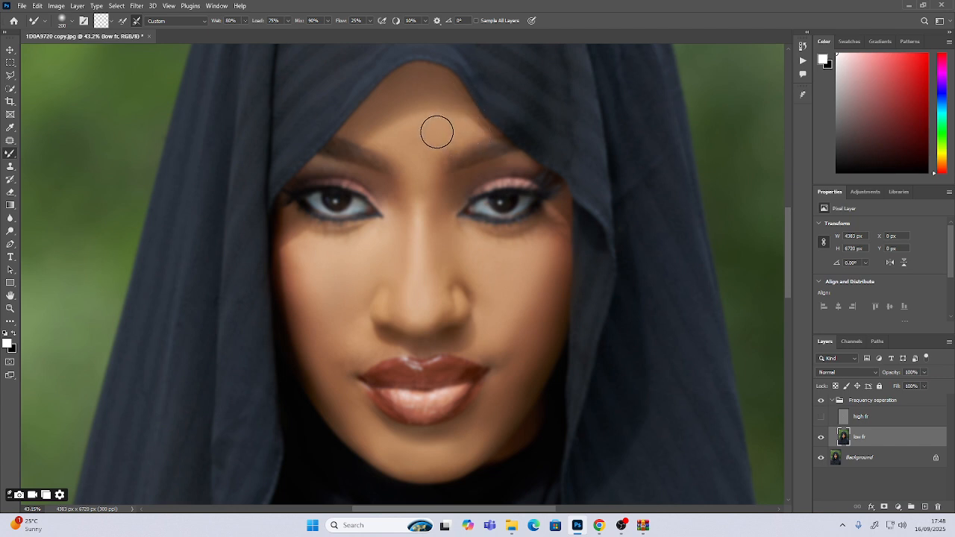
- Reduce the mixer brush to 150 and blend the finer areas of the face around the lips and chin on the low fr layer
key(bracketleft)
key(bracketleft)
key(bracketleft)
key(bracketleft)
key(bracketright)
key(bracketright)
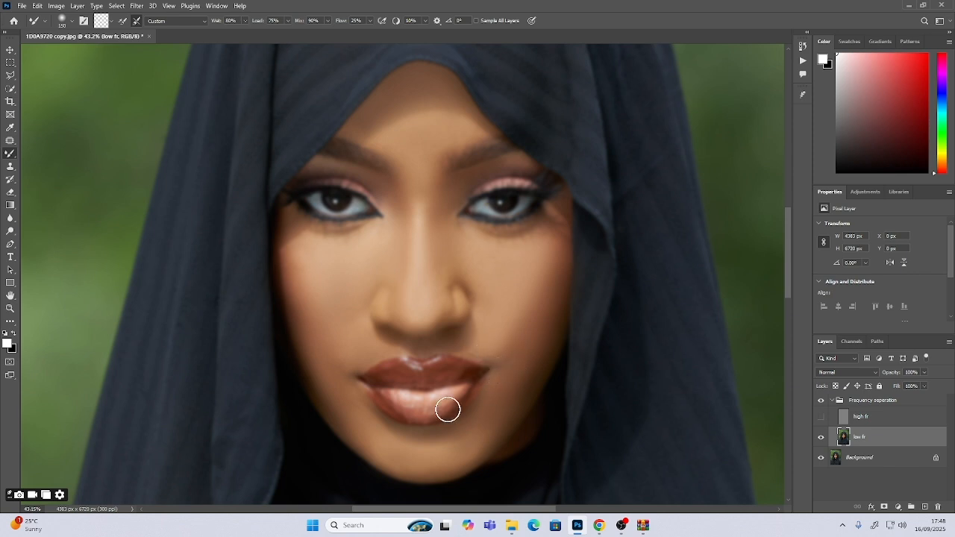
scroll(446, 406, down, 5)
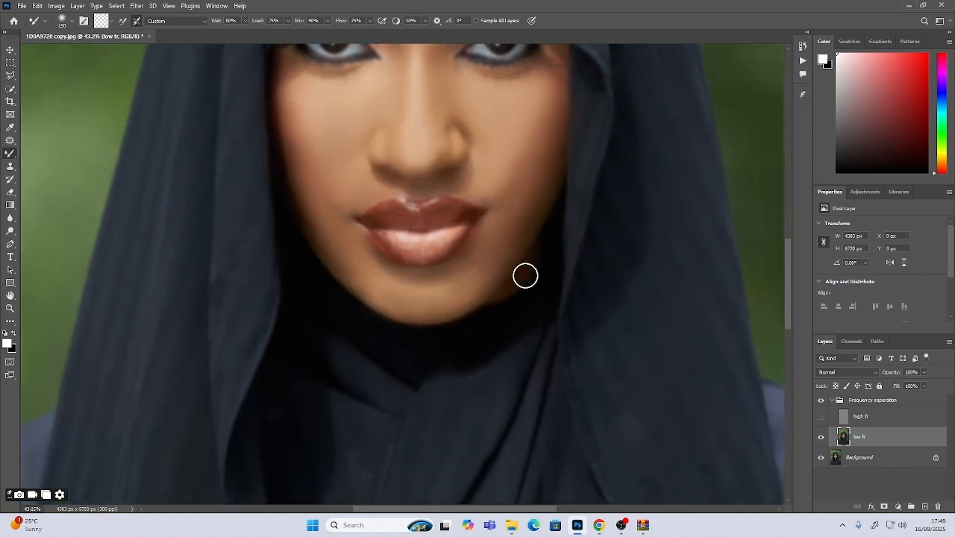
- Turn the high fr layer back on and toggle the Frequency seperation group to compare the whole face before and after
click(821, 417)
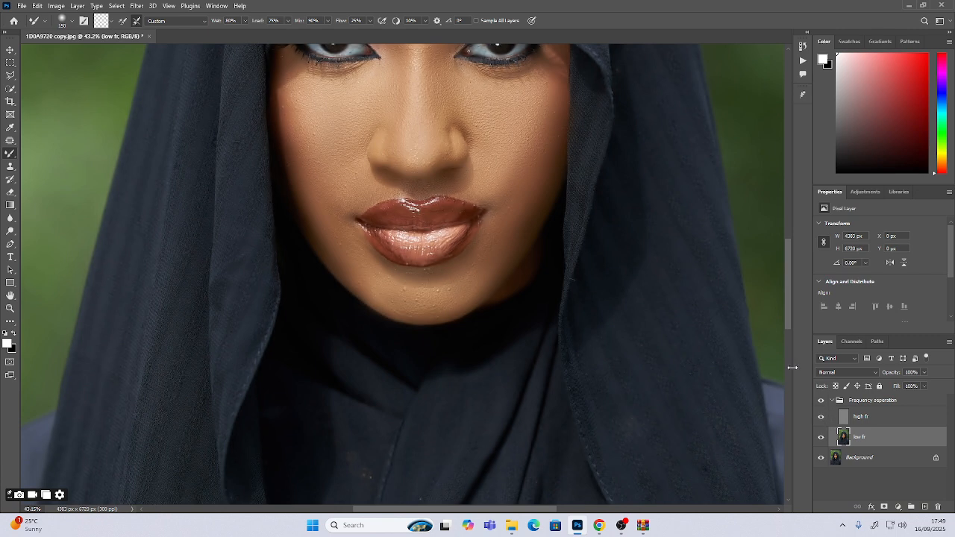
drag(463, 195, 449, 331)
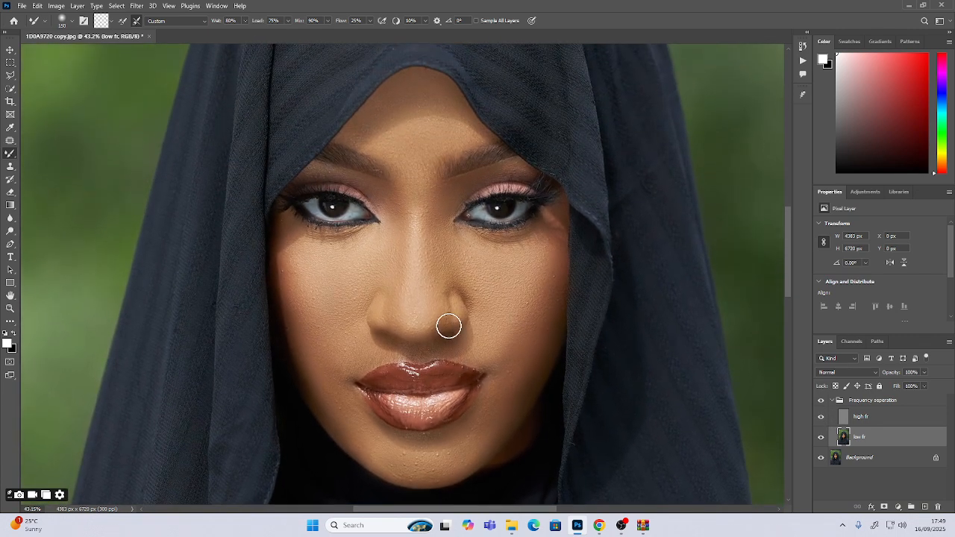
scroll(417, 261, down, 3)
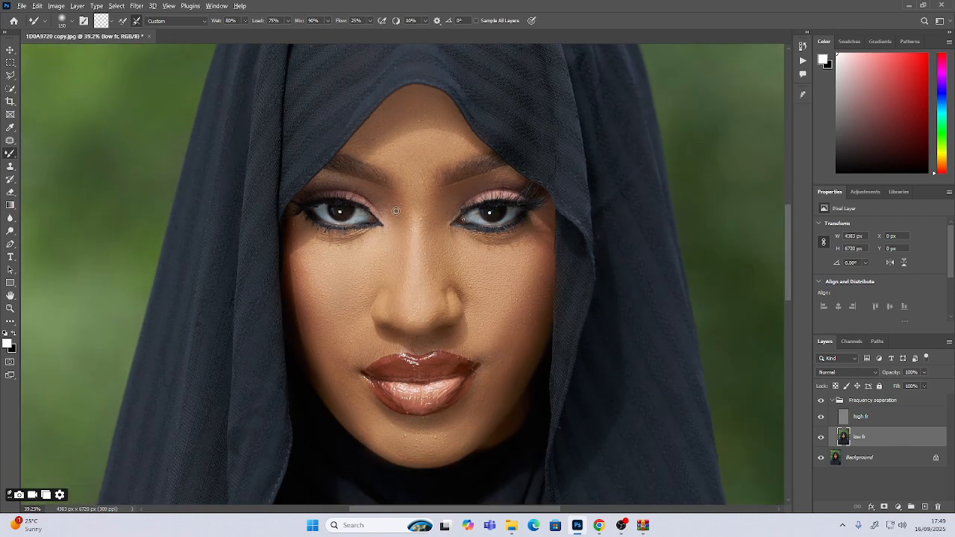
scroll(390, 212, down, 2)
mouse_move(417, 157)
mouse_down()
mouse_move(414, 189)
mouse_move(422, 213)
mouse_move(429, 206)
mouse_up()
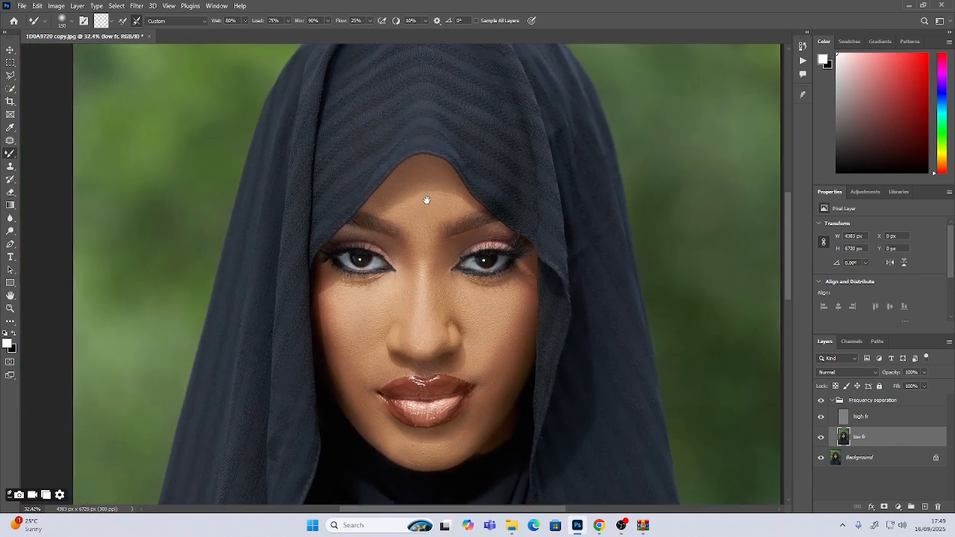
click(821, 419)
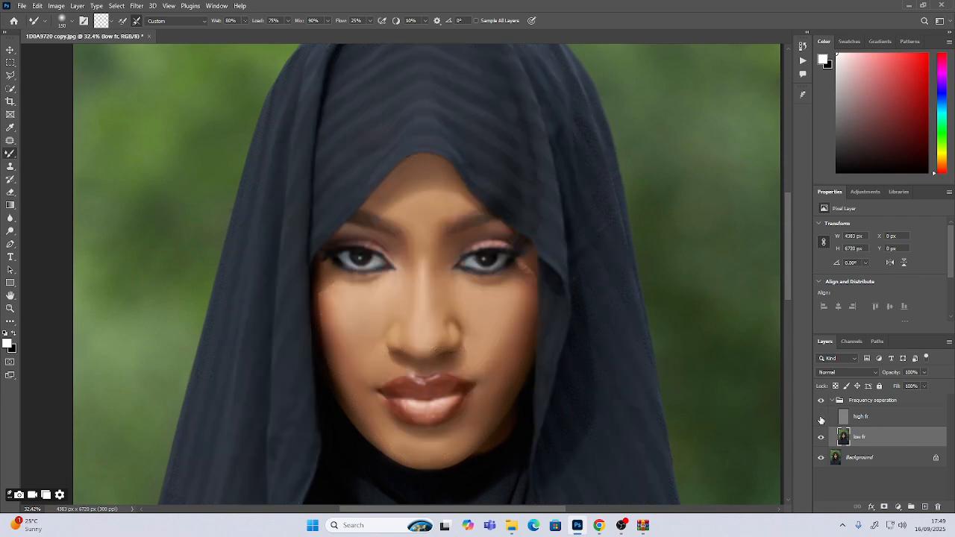
click(821, 401)
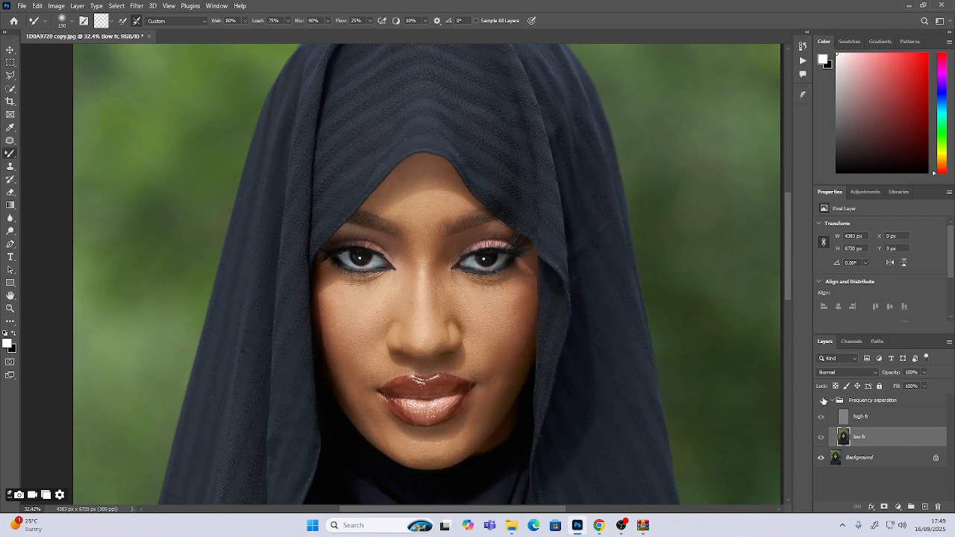
click(822, 400)
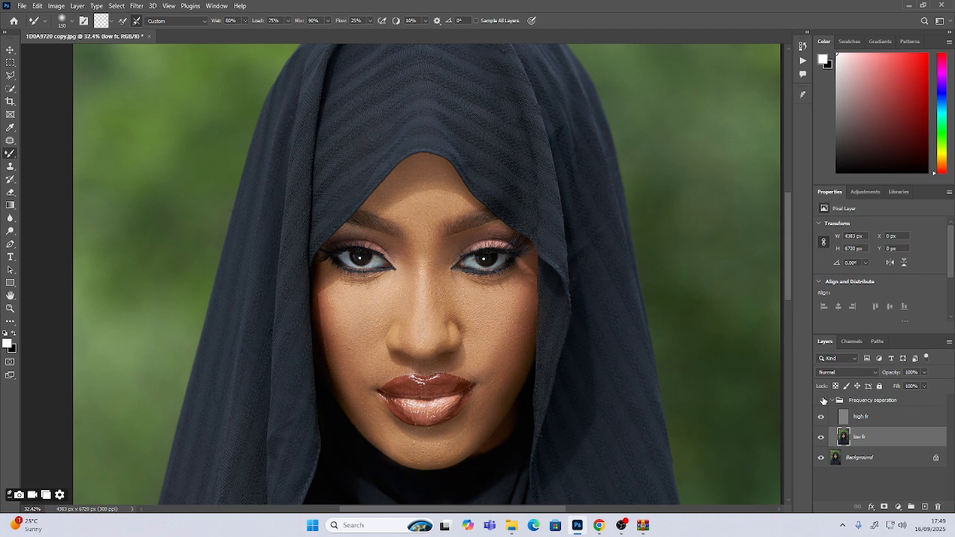
click(824, 401)
- Select the high fr layer with the Clone Stamp Tool and examine the skin texture on the nose and cheeks up close
click(853, 417)
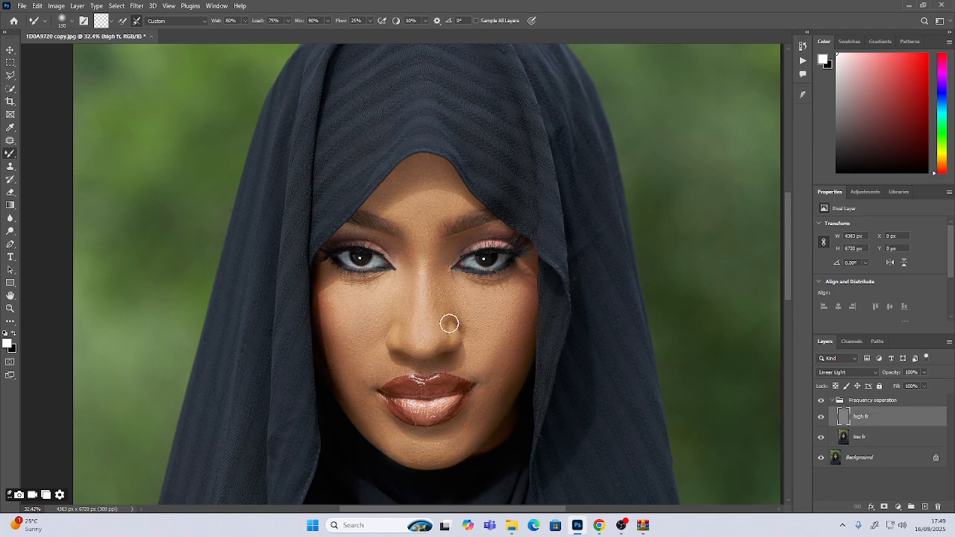
click(10, 170)
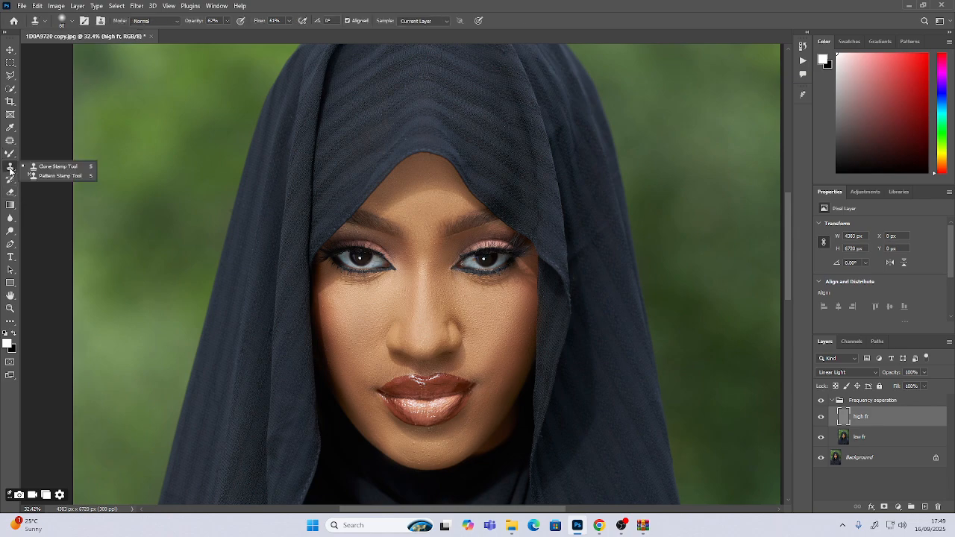
click(59, 167)
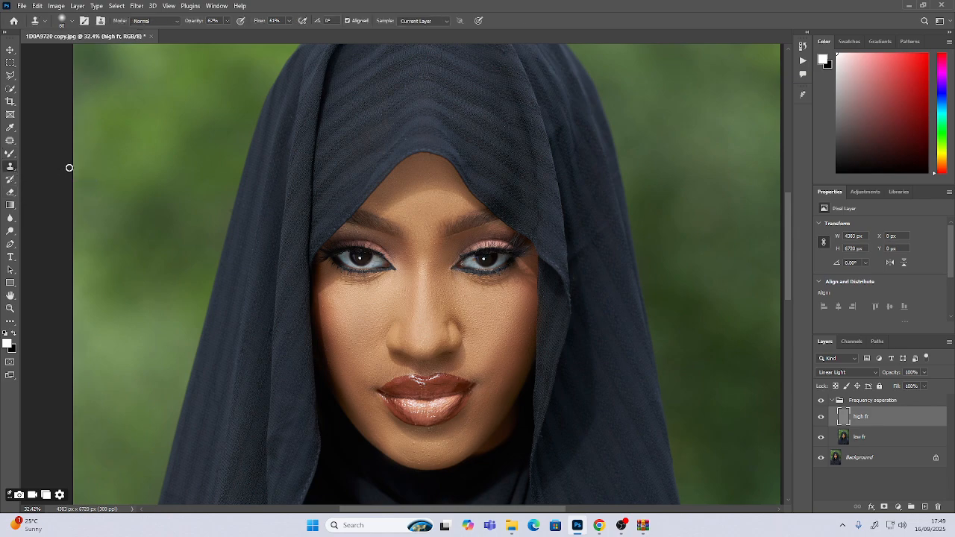
scroll(424, 270, up, 5)
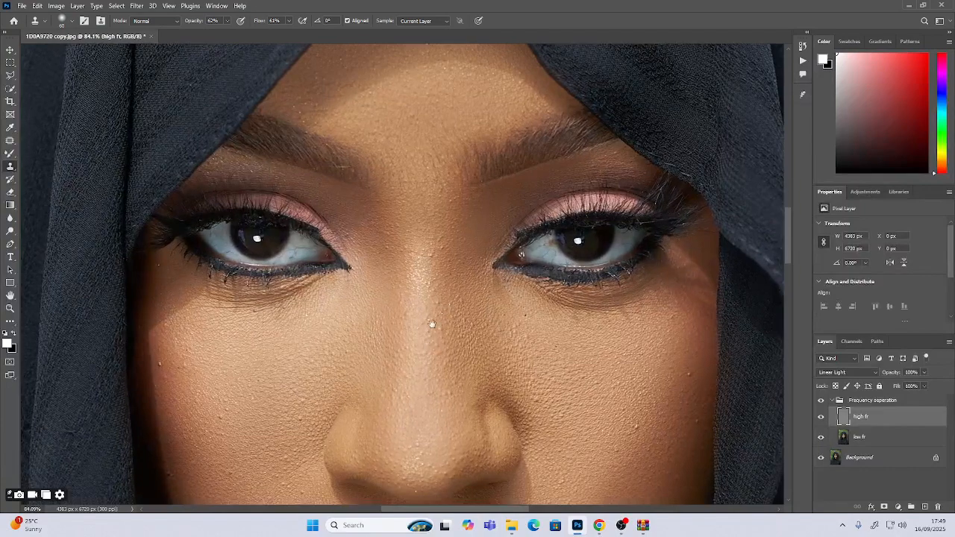
drag(431, 324, 435, 204)
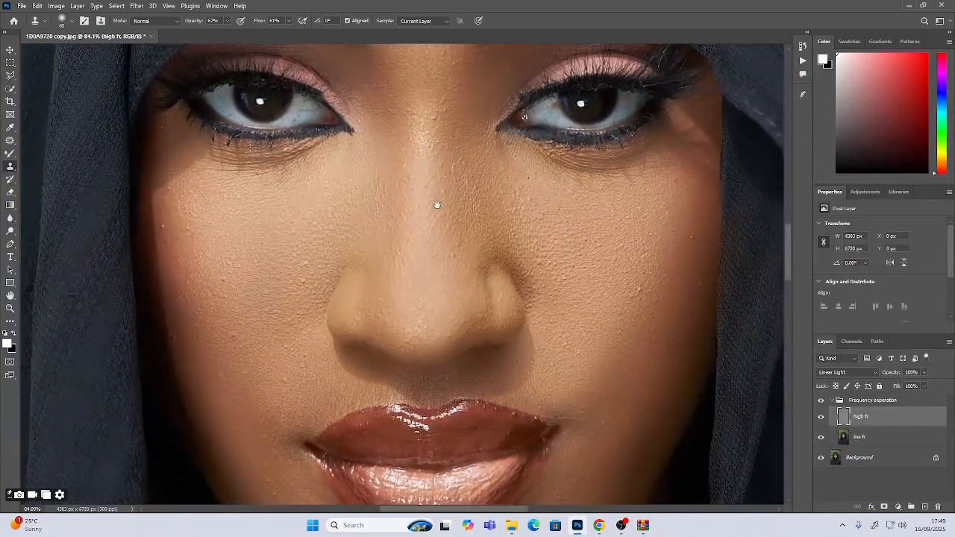
scroll(365, 249, up, 2)
scroll(364, 259, down, 2)
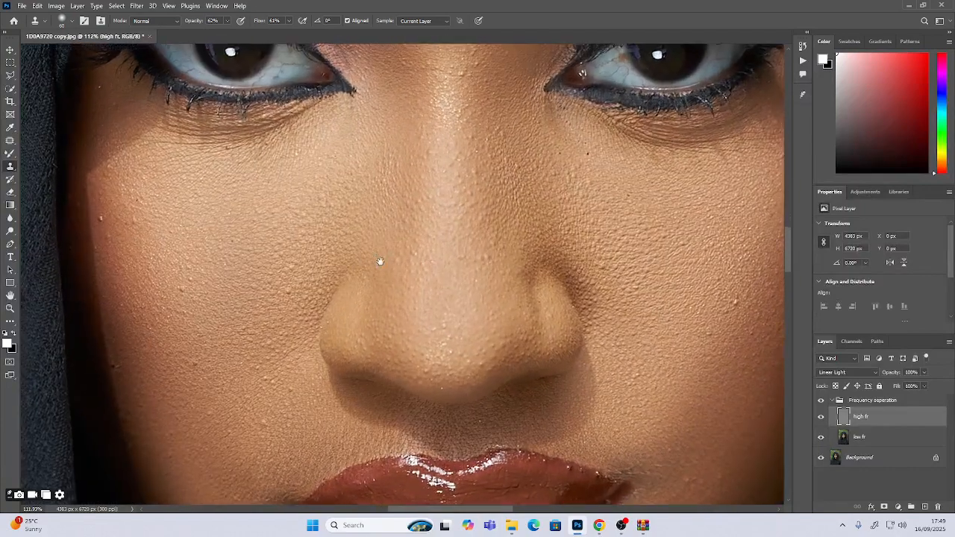
mouse_move(379, 260)
mouse_down()
mouse_move(430, 246)
mouse_move(435, 224)
mouse_up()
scroll(414, 226, down, 2)
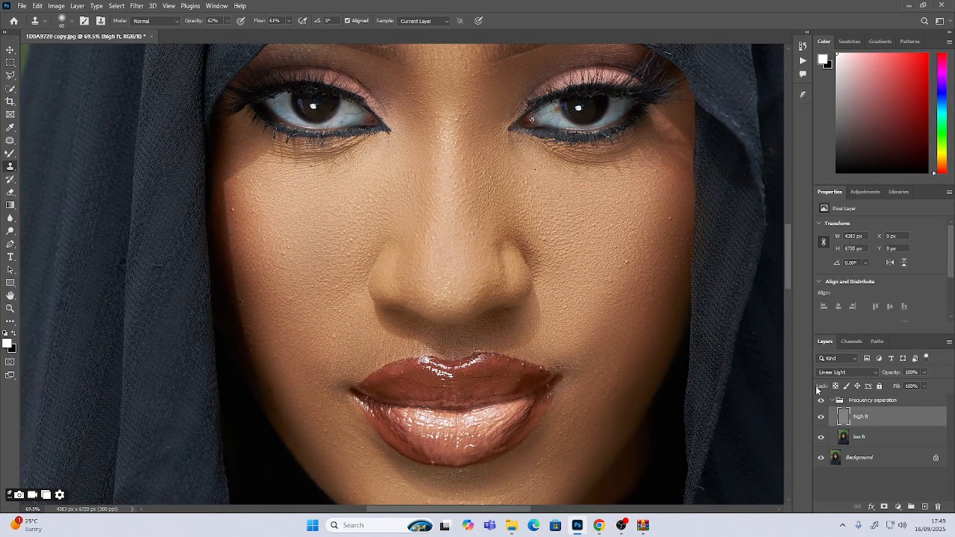
- Add a Black & White adjustment layer above high fr with Reds at -62, Yellows at -46 and Greens at 8
click(866, 400)
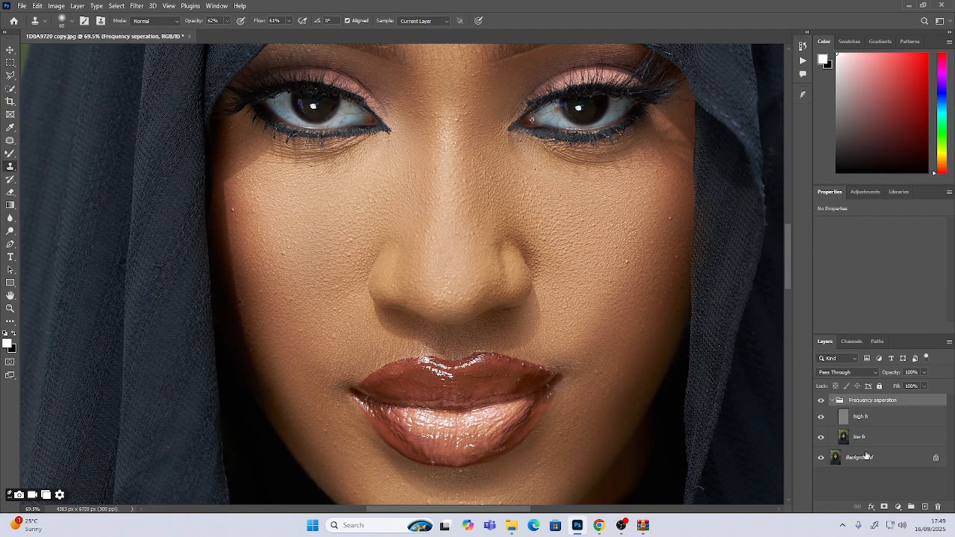
click(898, 507)
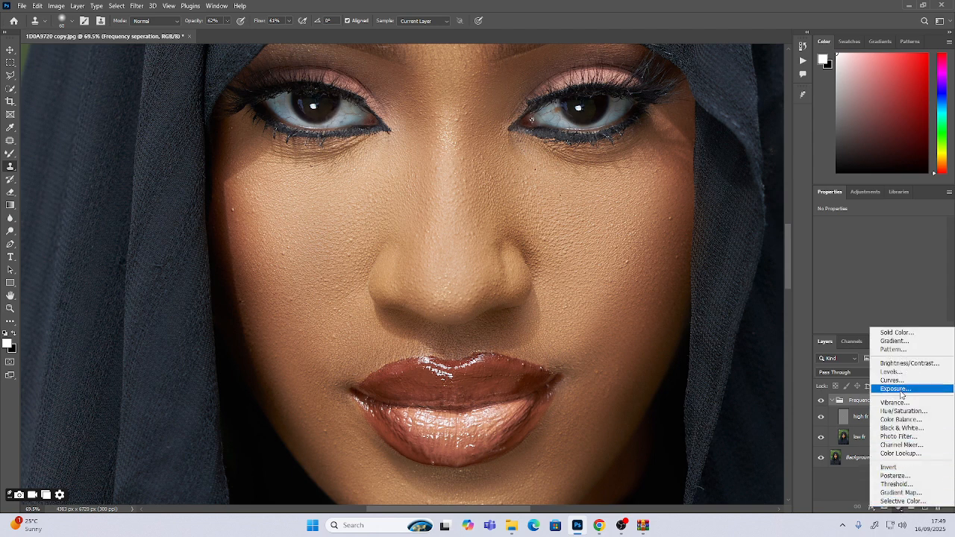
click(901, 428)
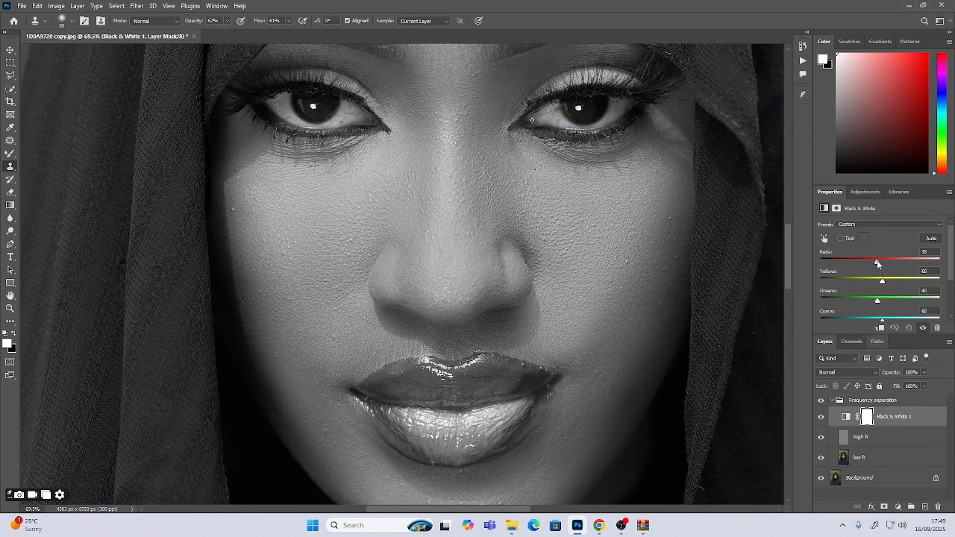
drag(878, 264, 862, 288)
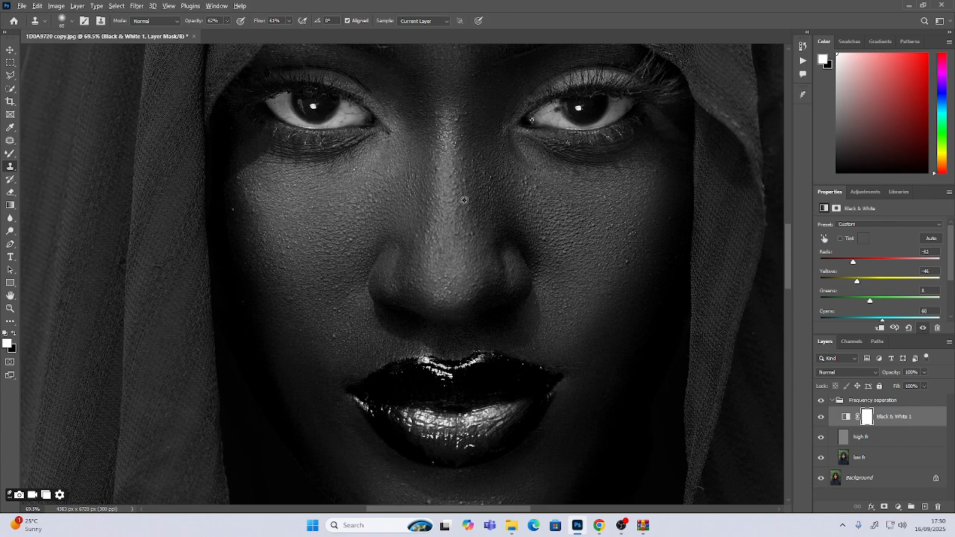
- Move the Black & White 1 layer above the Frequency seperation group and toggle it off and on to check the skin
scroll(464, 199, down, 5)
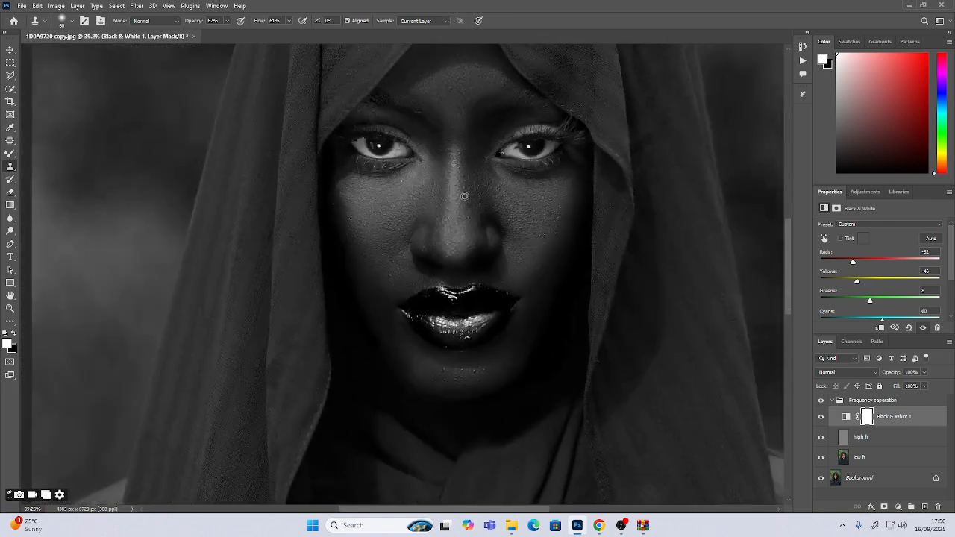
scroll(467, 274, up, 2)
scroll(467, 275, right, 2)
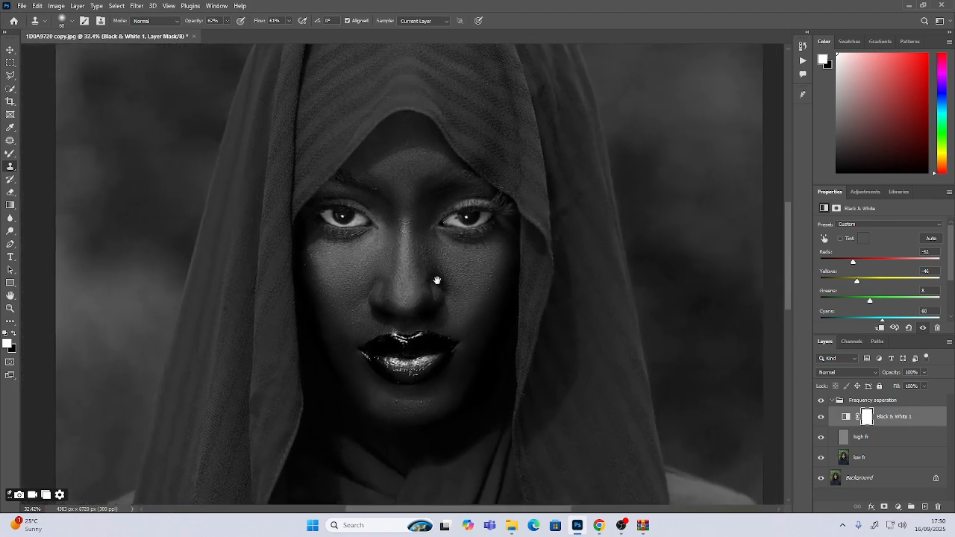
scroll(396, 260, up, 4)
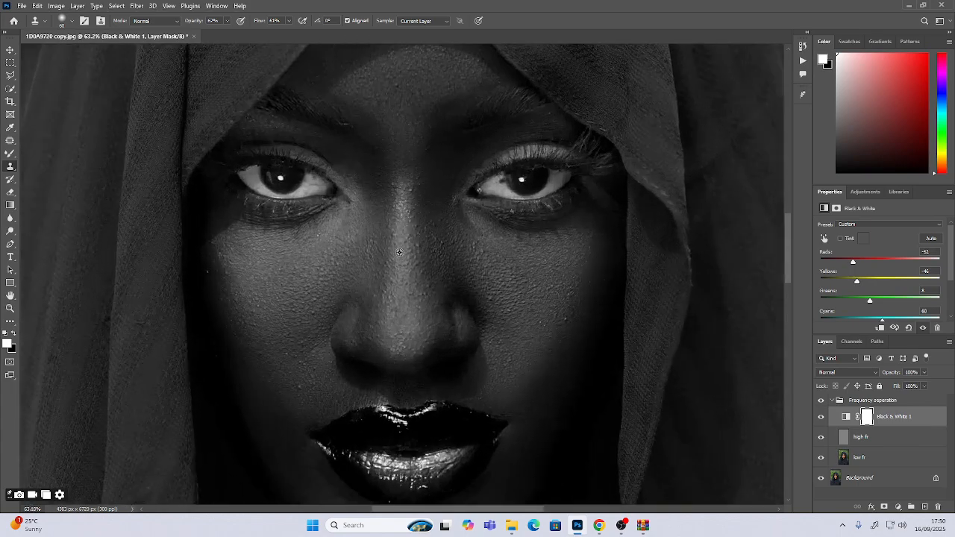
drag(402, 293, 385, 252)
scroll(394, 242, up, 2)
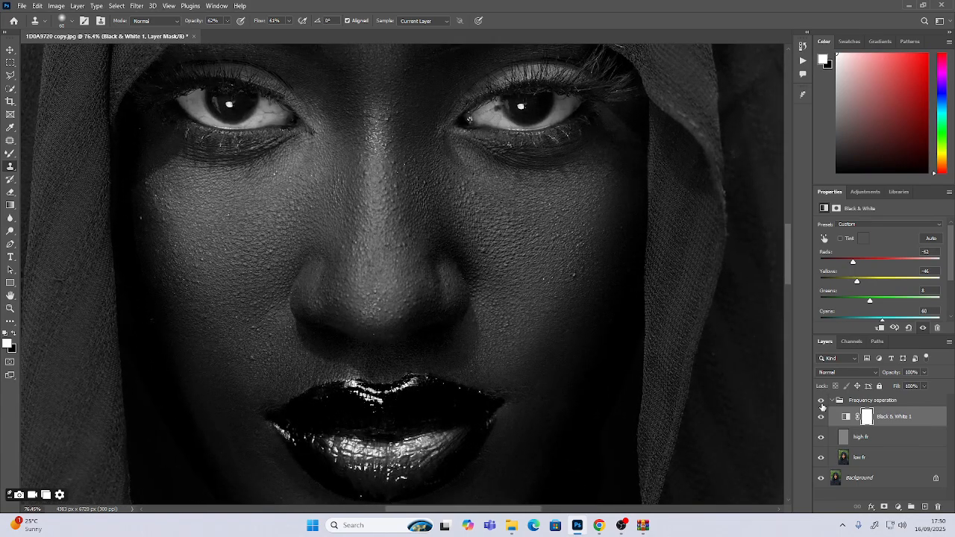
drag(844, 418, 838, 406)
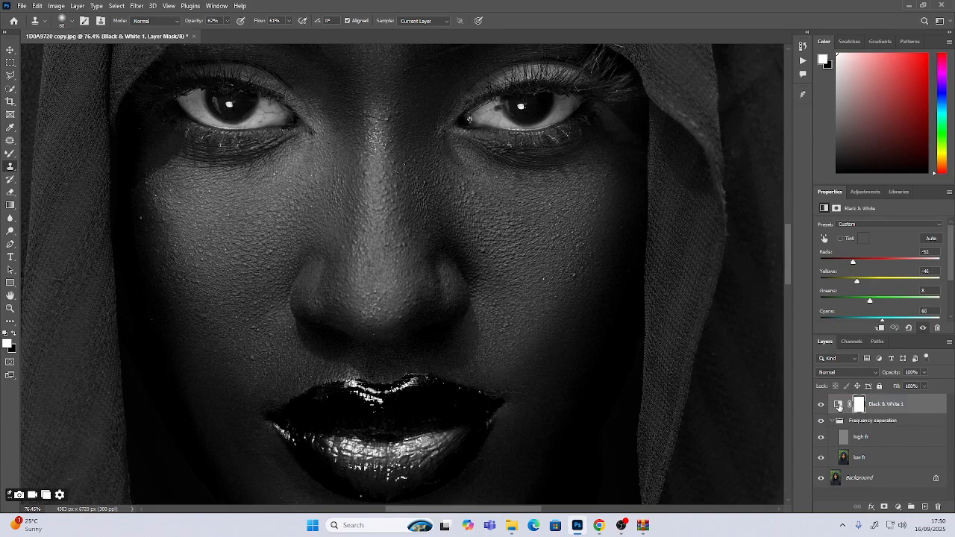
click(821, 404)
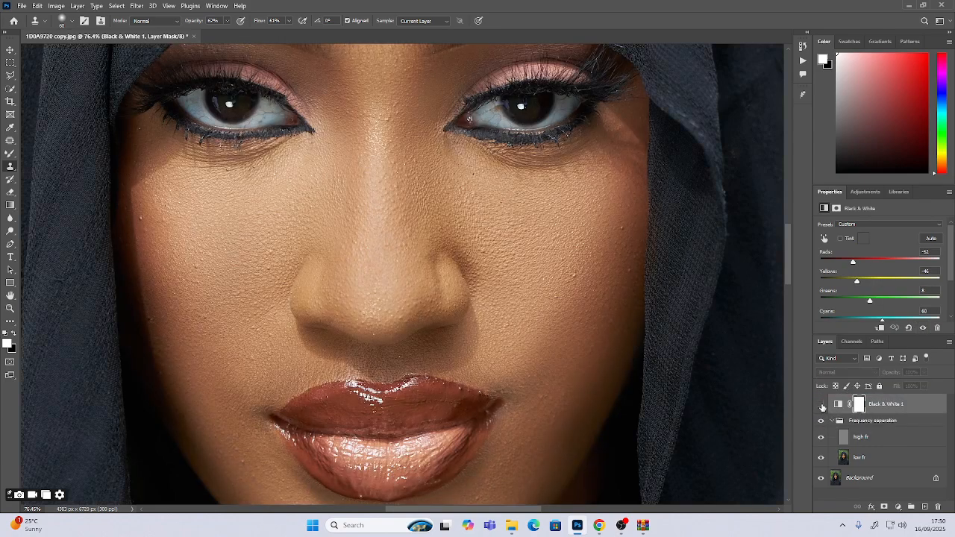
click(821, 405)
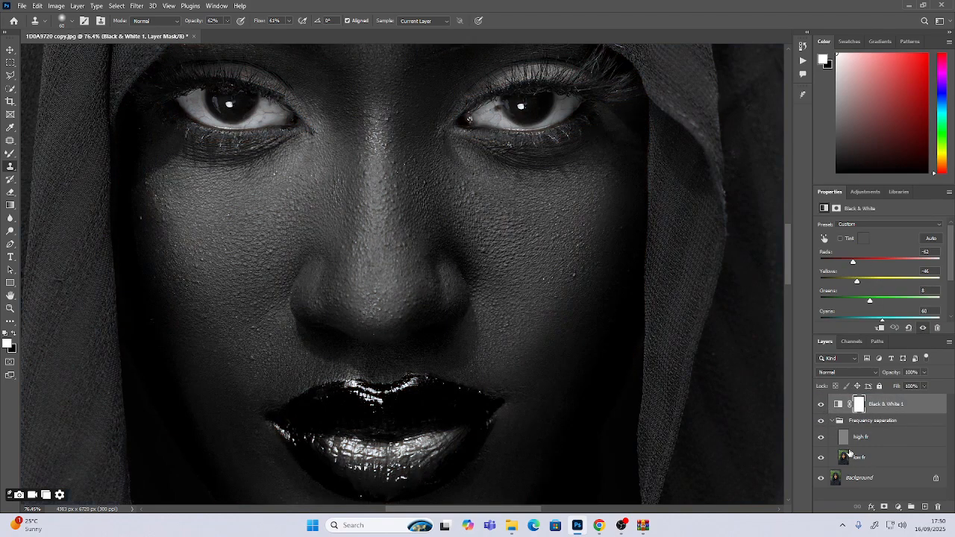
- Clone clean skin over the bright spot at the outer cheek on the high fr layer, using the Clone Stamp Tool at size 50
click(859, 439)
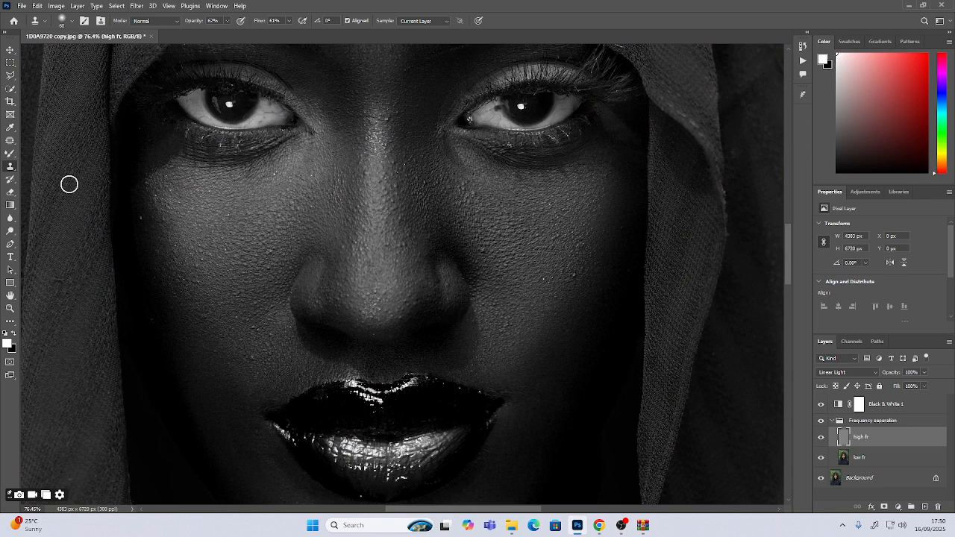
right_click(15, 170)
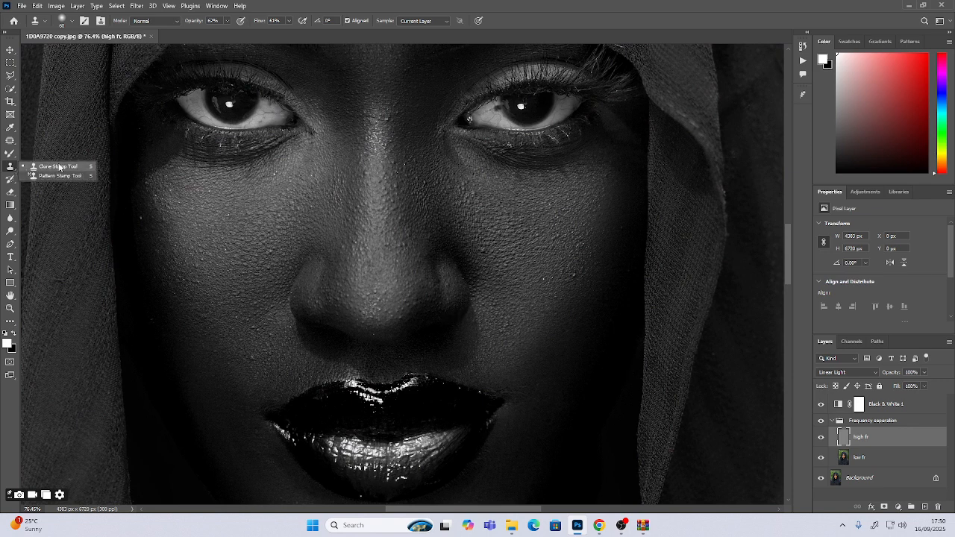
click(59, 164)
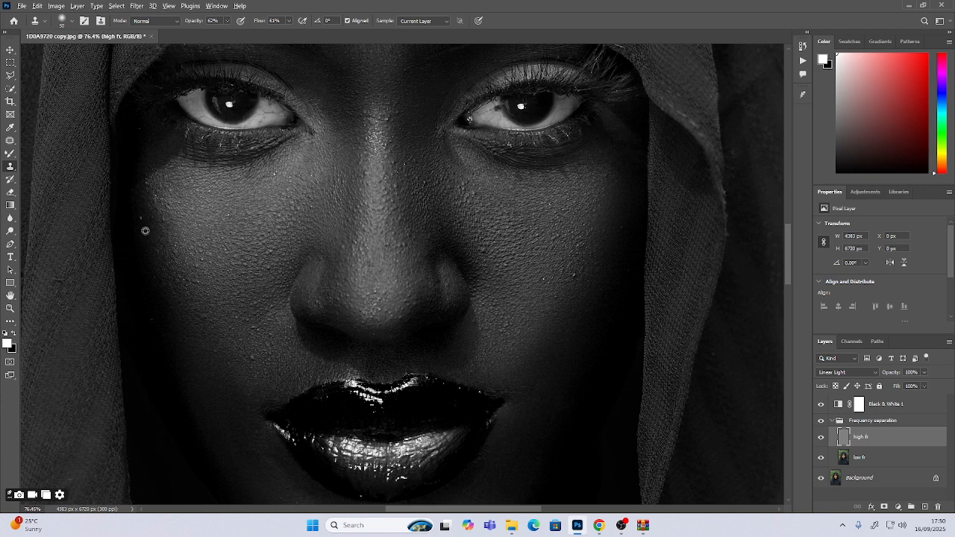
alt+click(144, 232)
click(140, 217)
- Clone clean skin texture over the bright bumps on the lower cheek and the opposite outer cheek on the high fr layer
click(229, 21)
click(289, 22)
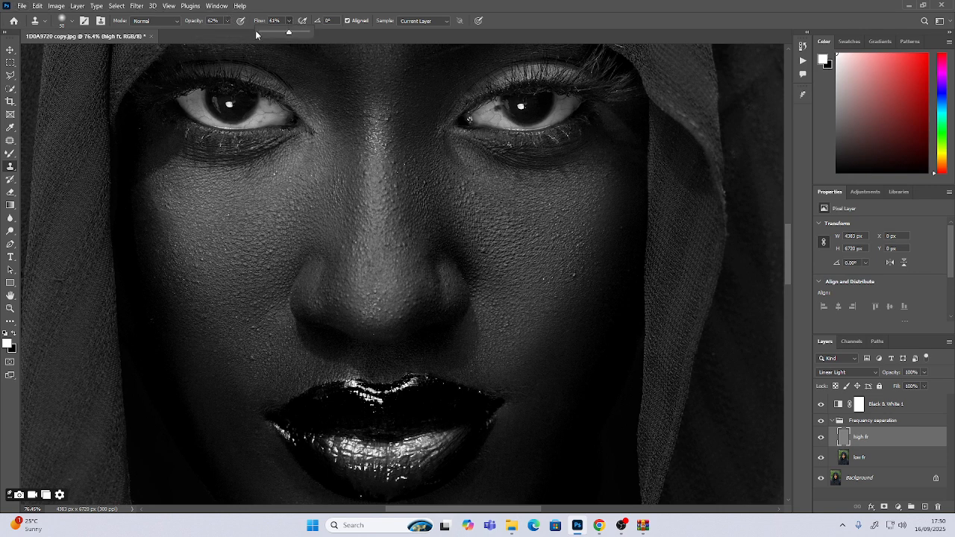
alt+click(238, 375)
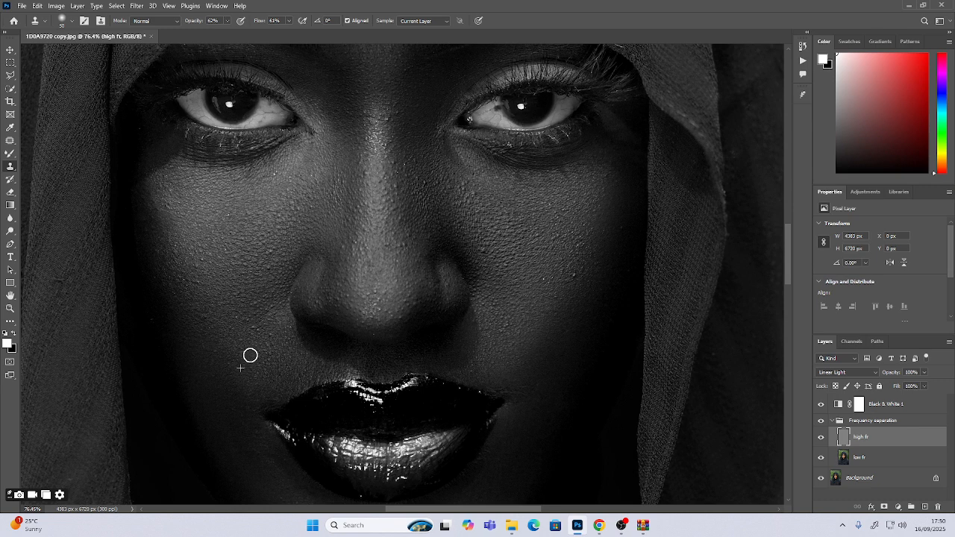
drag(250, 355, 254, 370)
alt+click(254, 359)
click(582, 268)
alt+click(585, 294)
click(590, 283)
alt+click(422, 182)
- Hide the Black & White 1 layer and toggle the Frequency seperation group off and on to compare the skin
click(820, 404)
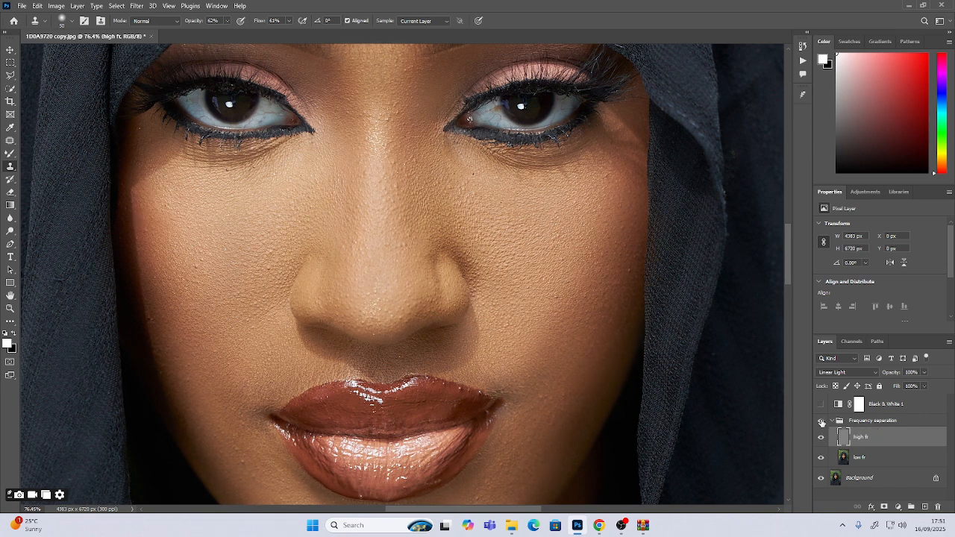
click(821, 422)
click(821, 422)
- Clone clean texture over the blemish on the cheek and the dark spot below the eye on the high fr layer
alt+click(554, 313)
drag(558, 298, 554, 309)
alt+click(481, 191)
click(473, 175)
- Clone clean skin texture over the bumps across the middle and right side of the chin on the high fr layer
drag(461, 384, 464, 325)
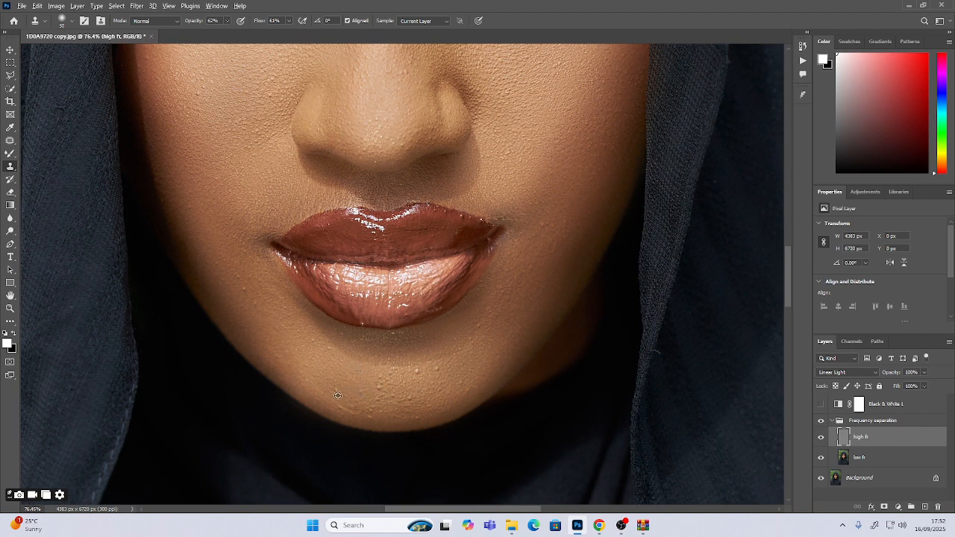
mouse_move(338, 392)
mouse_down()
mouse_move(361, 401)
mouse_move(363, 389)
mouse_move(372, 402)
mouse_move(359, 393)
mouse_move(367, 402)
mouse_move(384, 381)
mouse_up()
alt+click(364, 398)
click(396, 374)
click(413, 372)
click(437, 370)
click(429, 364)
alt+click(418, 407)
click(412, 400)
alt+click(388, 409)
click(394, 397)
click(379, 399)
alt+click(384, 415)
click(369, 411)
alt+click(379, 420)
click(368, 415)
alt+click(398, 422)
click(392, 416)
alt+click(409, 423)
click(420, 417)
alt+click(465, 400)
click(470, 391)
alt+click(464, 396)
click(463, 383)
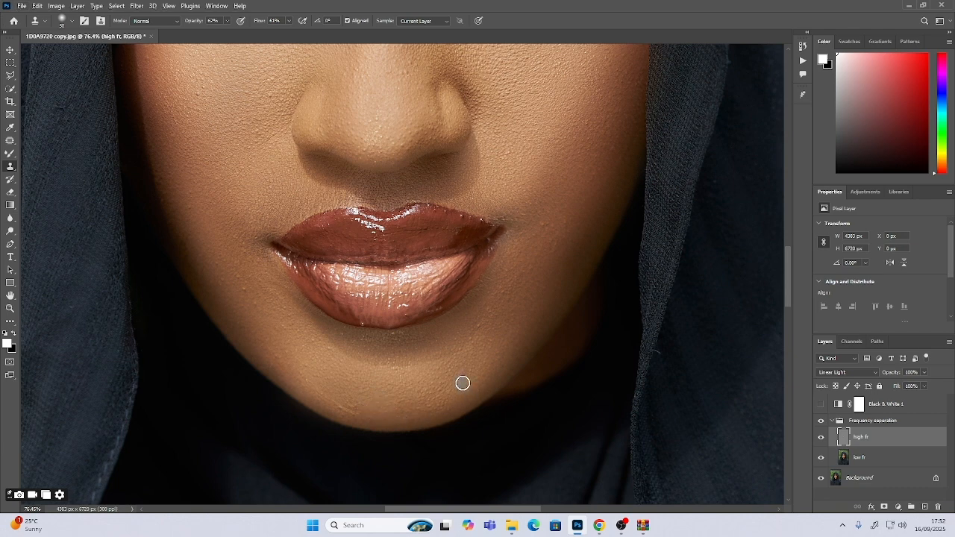
- Clone out the texture bumps along the lower left edge of the chin with the Clone Stamp Tool
alt+click(357, 419)
click(352, 408)
alt+click(352, 419)
click(339, 409)
alt+click(366, 417)
click(334, 411)
click(320, 397)
alt+click(312, 388)
click(300, 378)
alt+click(307, 371)
click(294, 365)
- Clone clean texture over the small bumps along the left jawline and the skin beside the lower lip
alt+click(244, 302)
click(243, 289)
alt+click(242, 296)
click(239, 276)
alt+click(261, 316)
click(253, 305)
alt+click(283, 340)
click(274, 328)
alt+click(281, 372)
click(275, 357)
alt+click(289, 362)
click(289, 358)
alt+click(323, 355)
click(308, 341)
alt+click(326, 377)
click(321, 382)
- Clone over the remaining bumps at the bottom of the chin and sample clean skin below the lower lip
alt+click(389, 426)
click(378, 420)
alt+click(352, 418)
click(343, 411)
click(362, 415)
alt+click(408, 374)
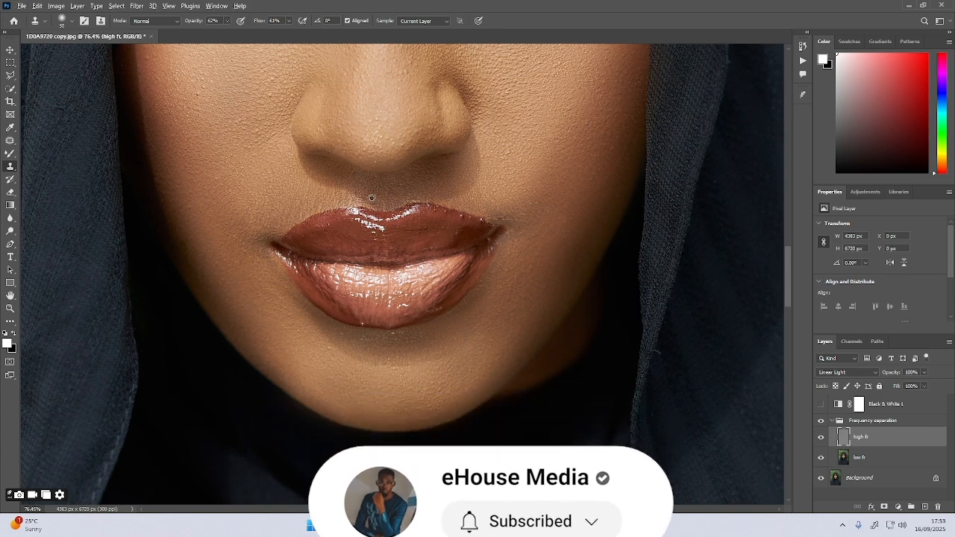
- Collapse the Frequency seperation group and toggle its visibility to compare the retouched face with the original, in full view and close up
scroll(378, 208, down, 2)
scroll(378, 208, down, 5)
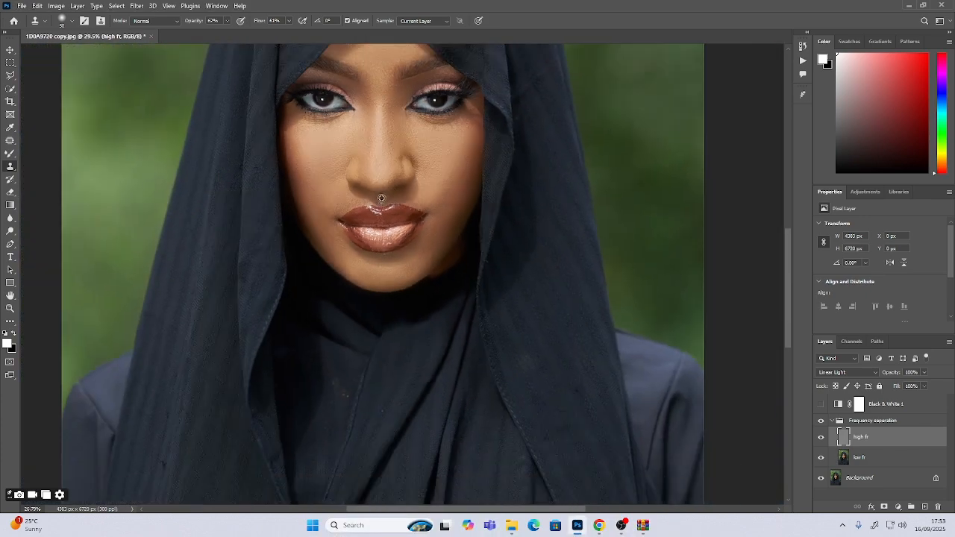
scroll(382, 198, down, 1)
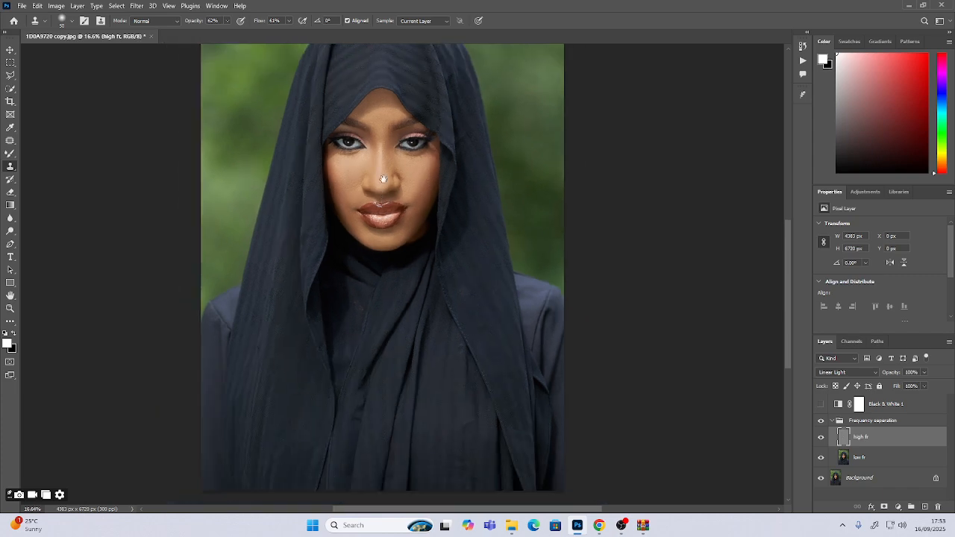
drag(383, 158, 386, 227)
scroll(379, 229, down, 1)
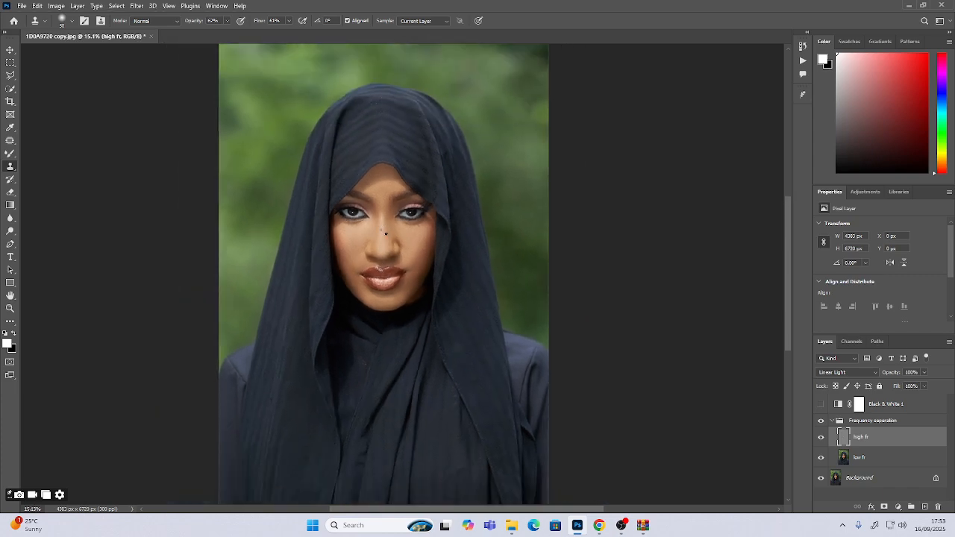
click(837, 423)
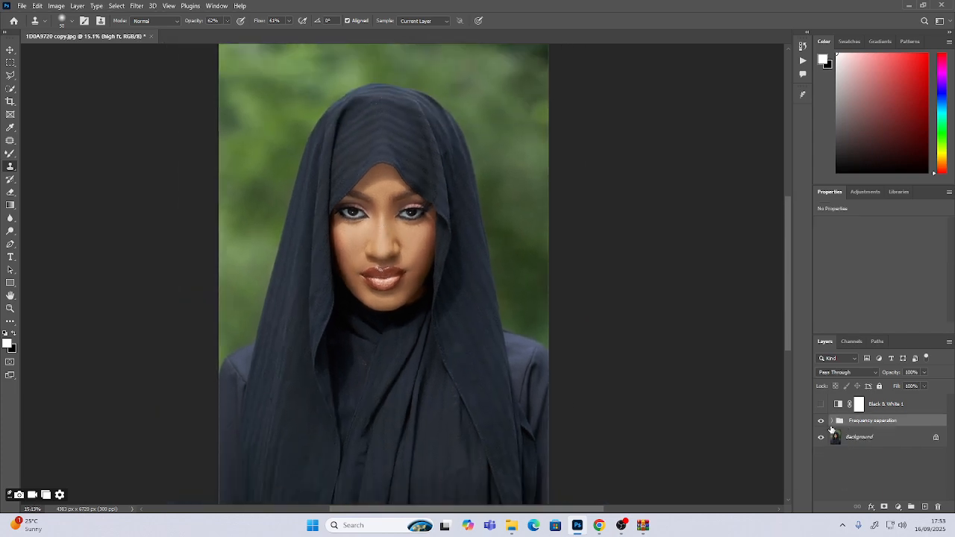
click(820, 422)
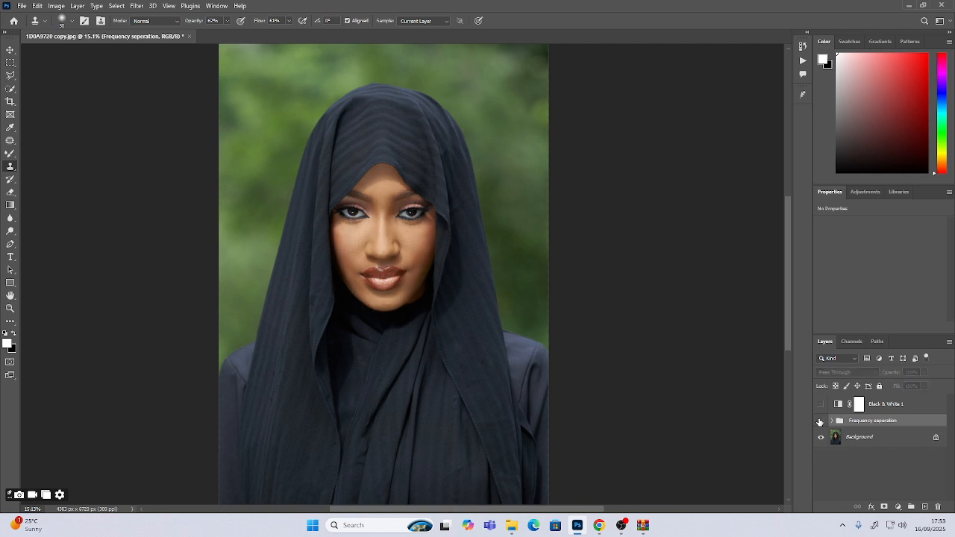
click(820, 421)
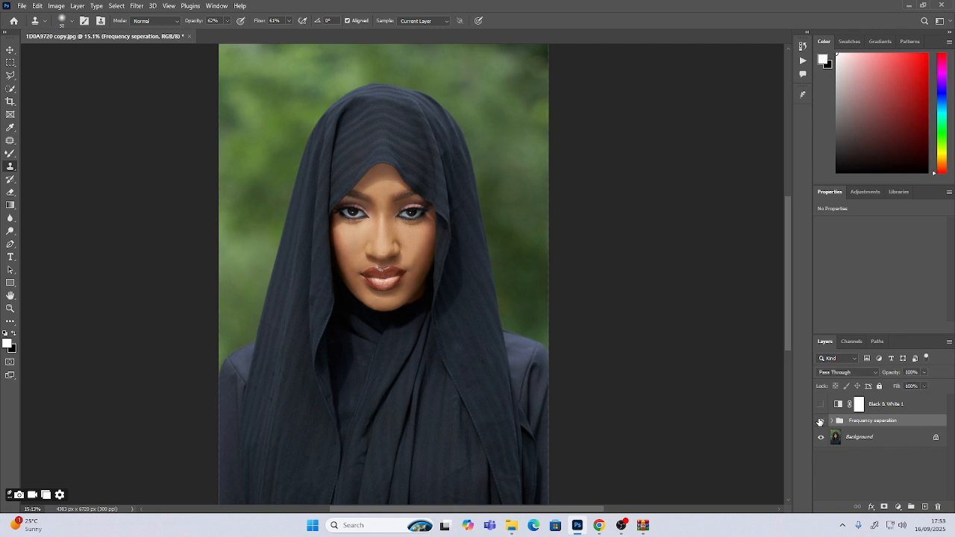
click(820, 422)
click(820, 422)
scroll(409, 255, up, 5)
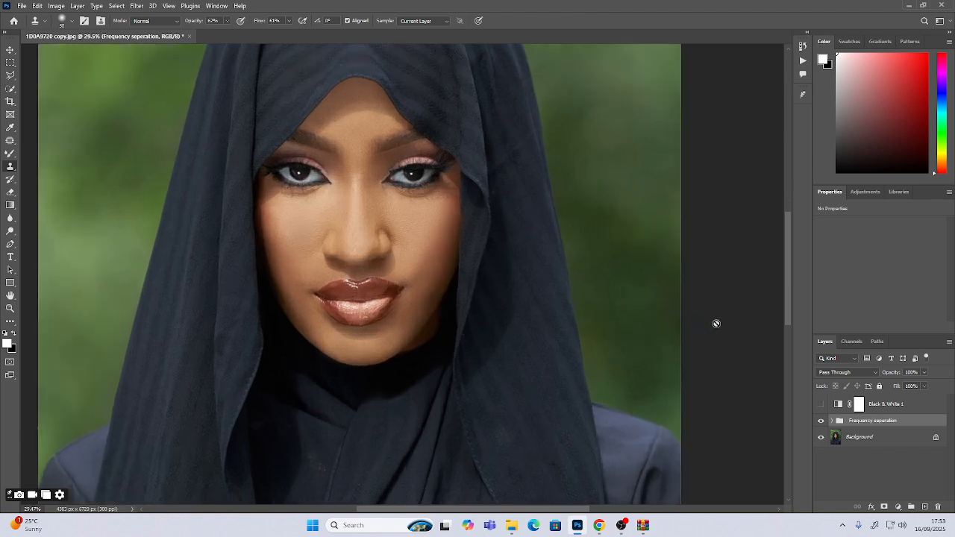
click(820, 421)
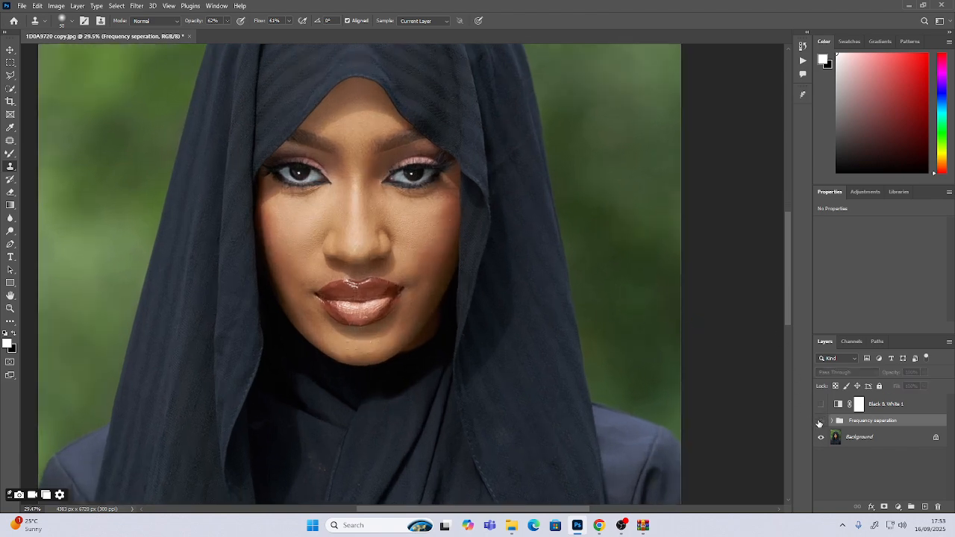
click(819, 421)
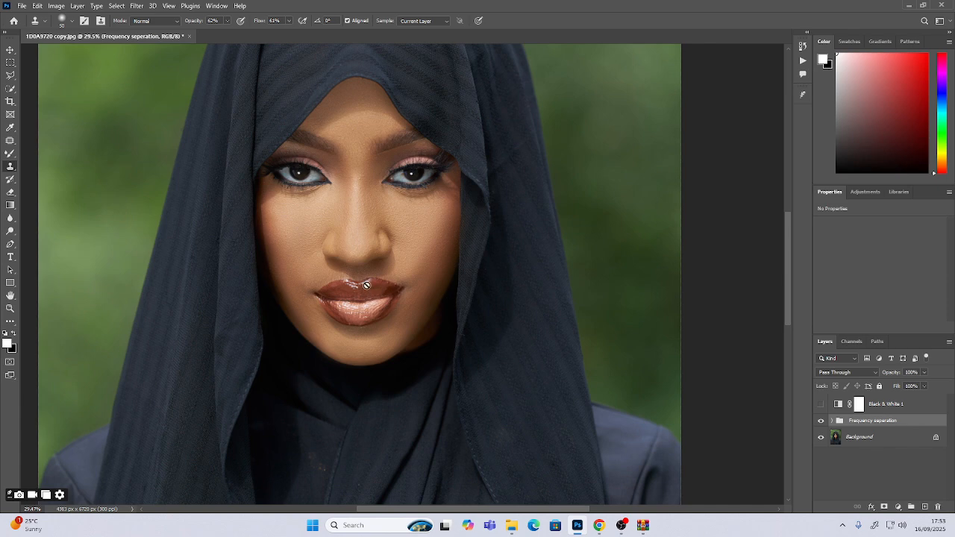
- Switch to the Move tool and delete the Black & White 1 adjustment layer
scroll(351, 262, down, 6)
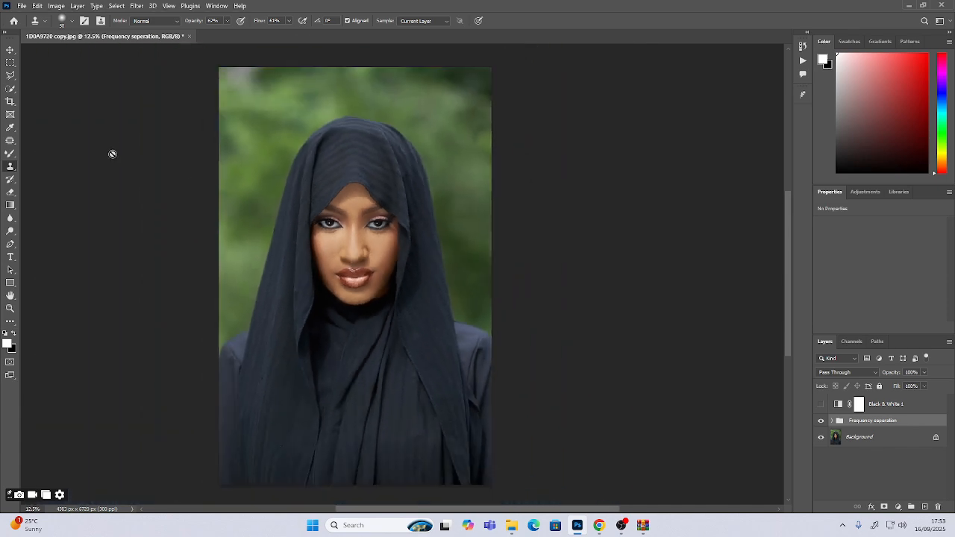
click(11, 50)
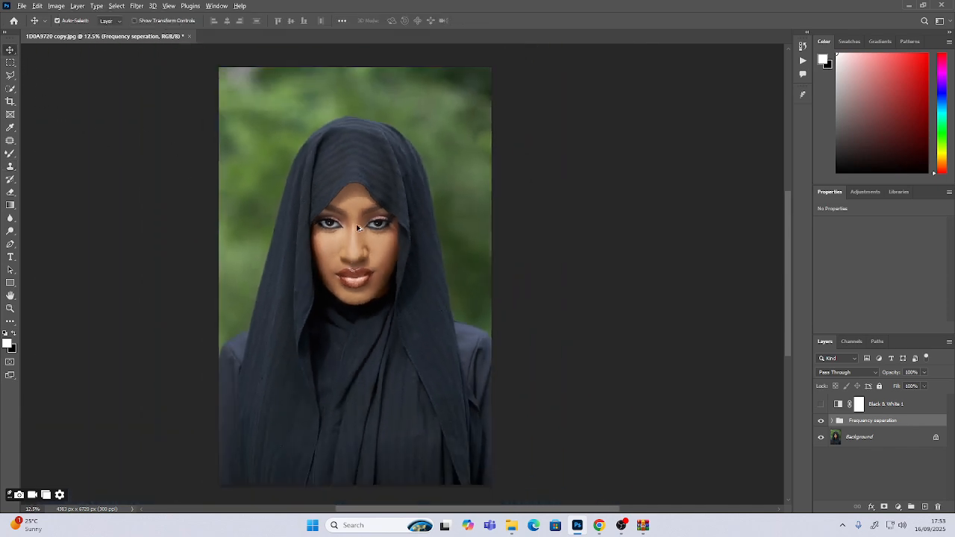
scroll(357, 227, down, 1)
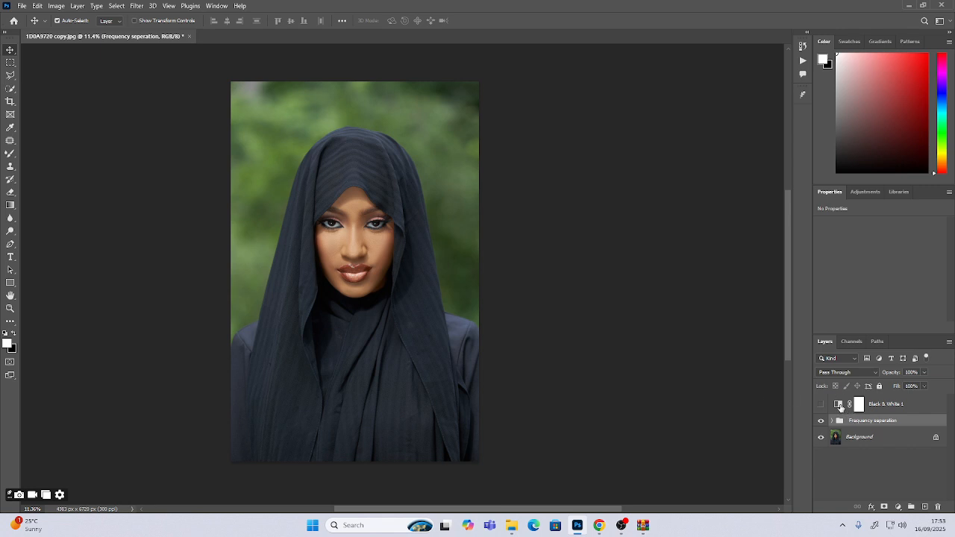
drag(840, 407, 938, 506)
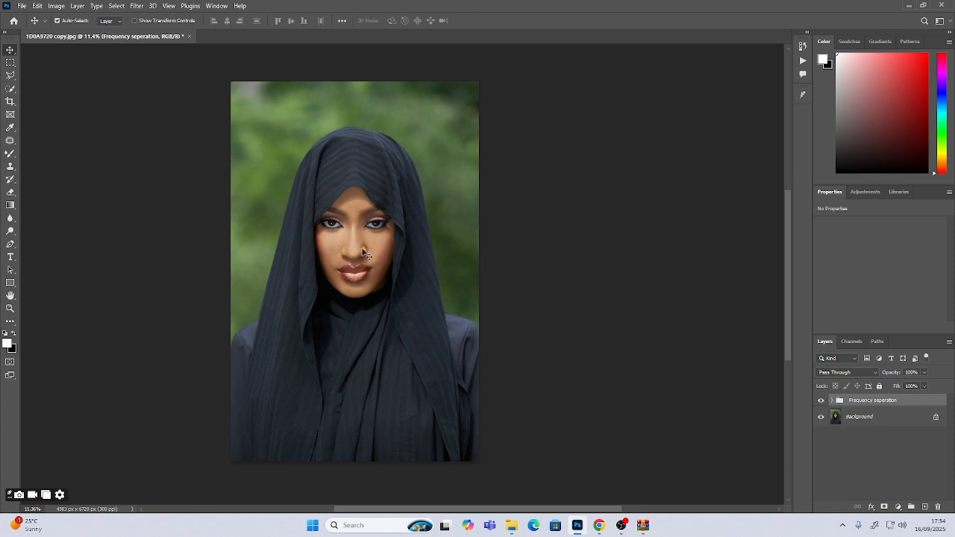
- Switch to File Explorer and show the Downloads folder as extra large icons
scroll(362, 253, up, 4)
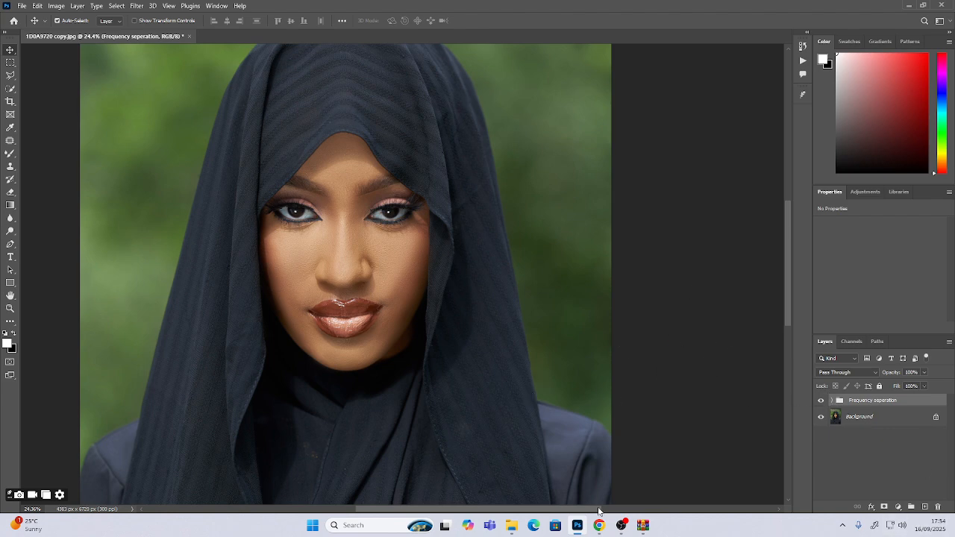
click(511, 529)
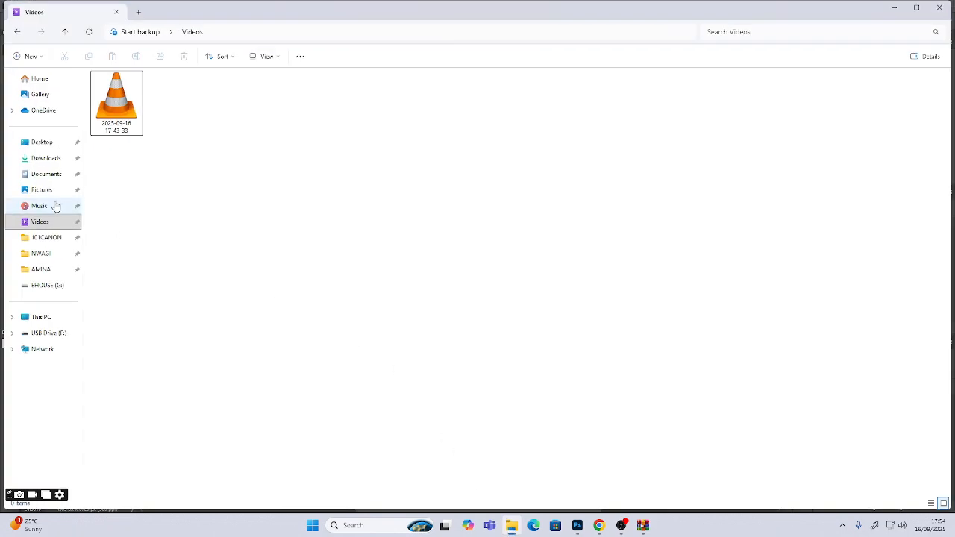
click(45, 159)
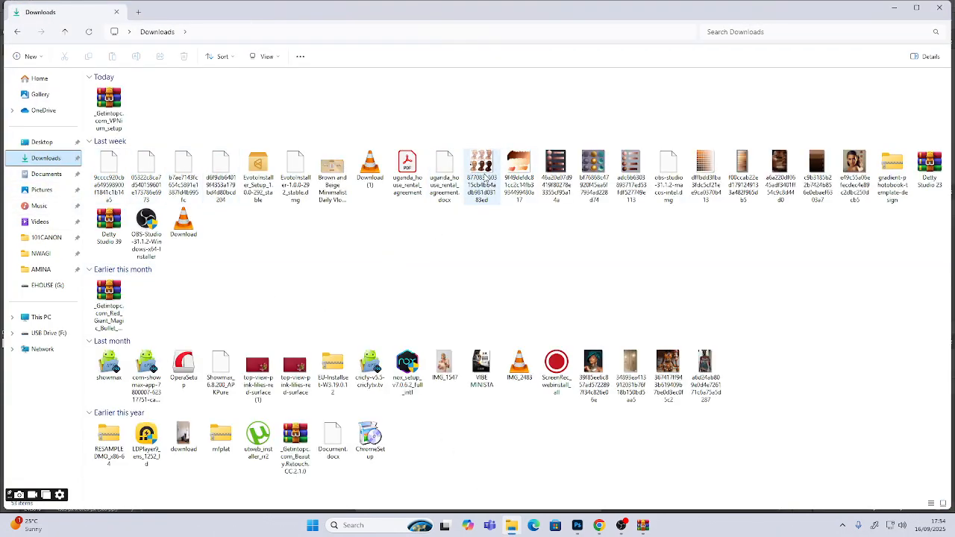
click(262, 56)
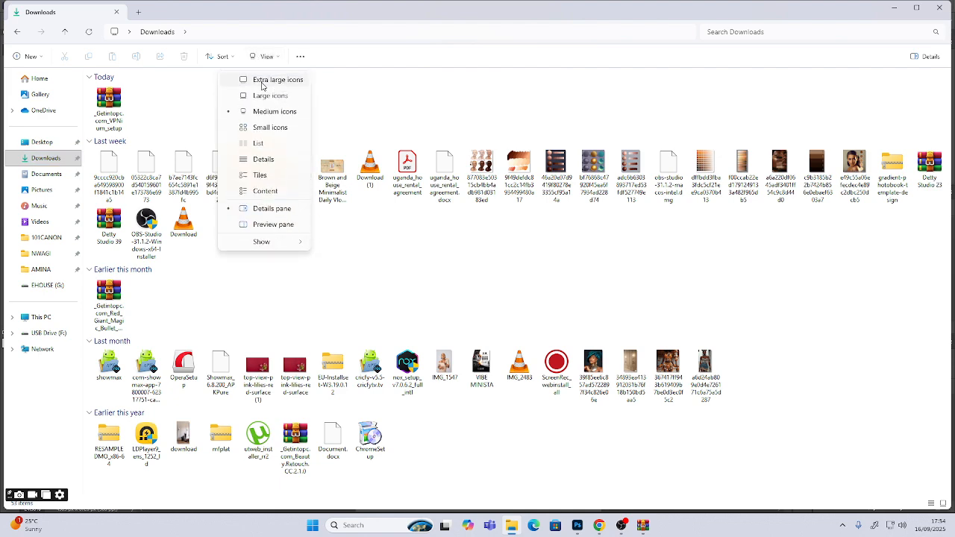
click(262, 80)
- Place the downloaded portrait with five skin-tone swatches into the Photoshop document at its default size
scroll(488, 276, down, 2)
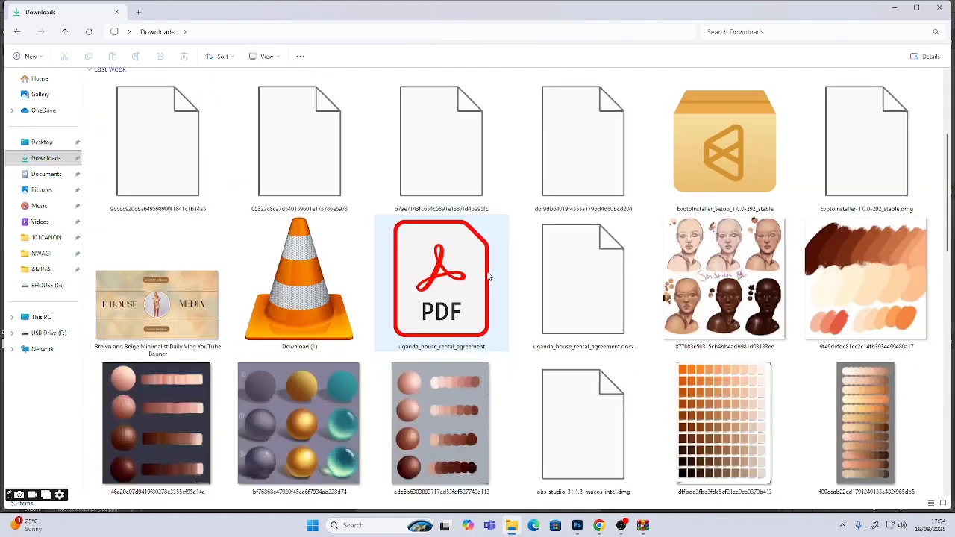
scroll(488, 276, down, 3)
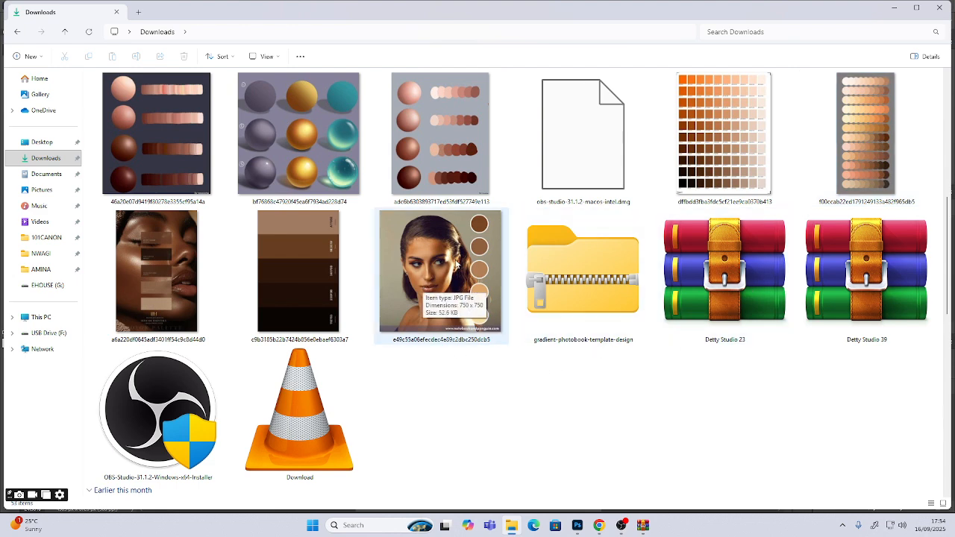
drag(458, 262, 377, 264)
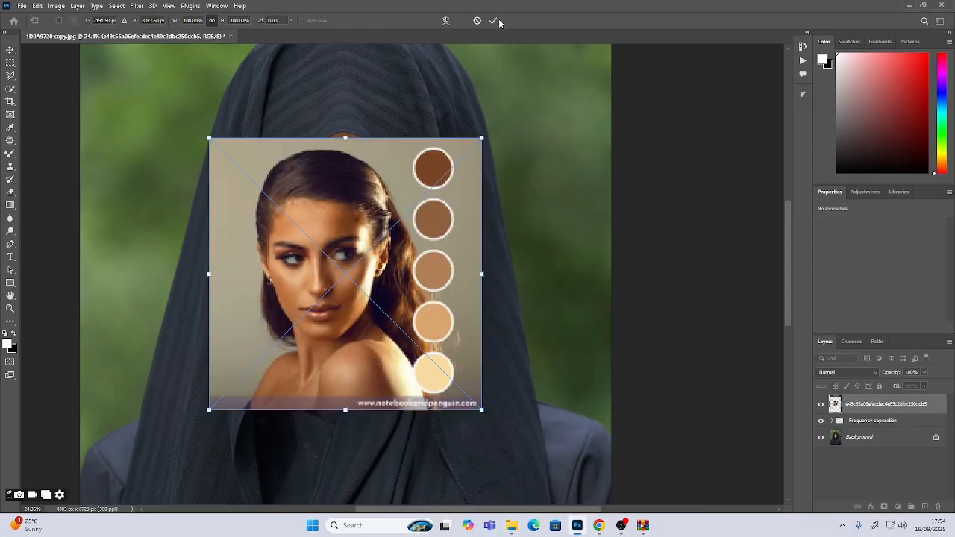
click(495, 21)
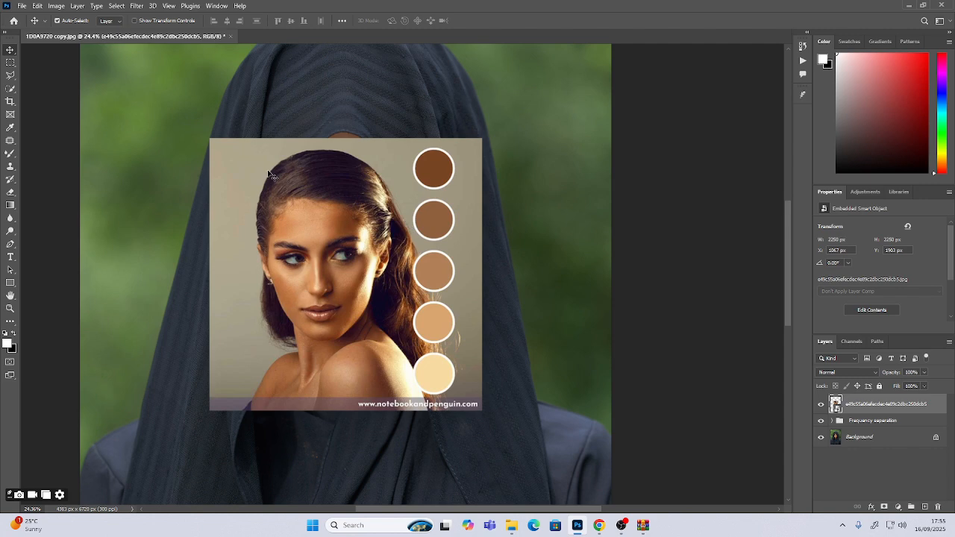
- Move the skin-tone reference image to the left side of the portrait and hide its layer
drag(328, 187, 514, 188)
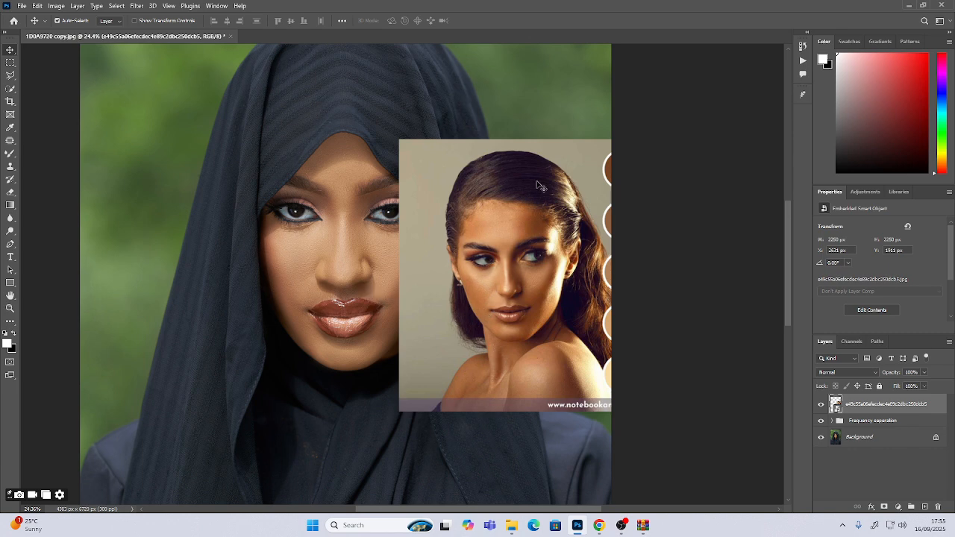
drag(534, 177, 215, 176)
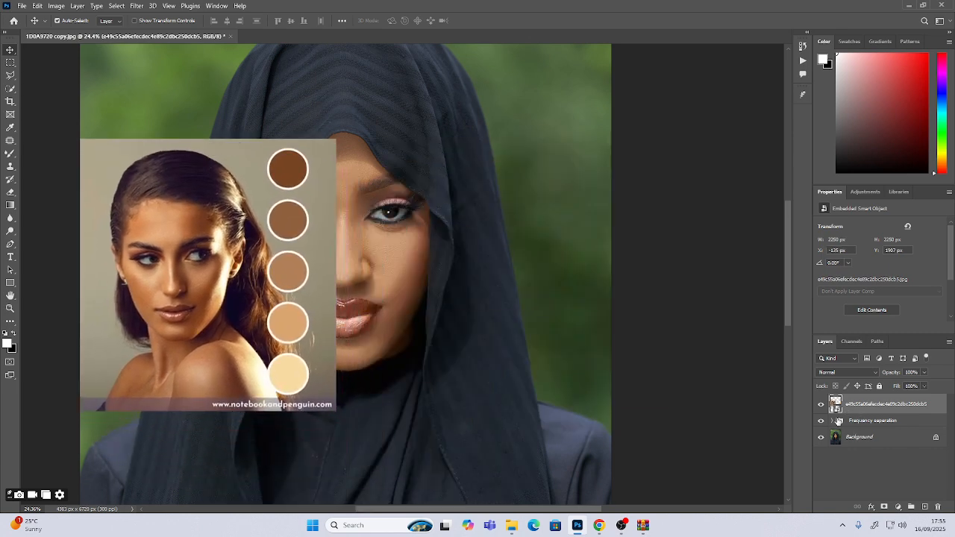
click(822, 403)
click(821, 403)
click(822, 405)
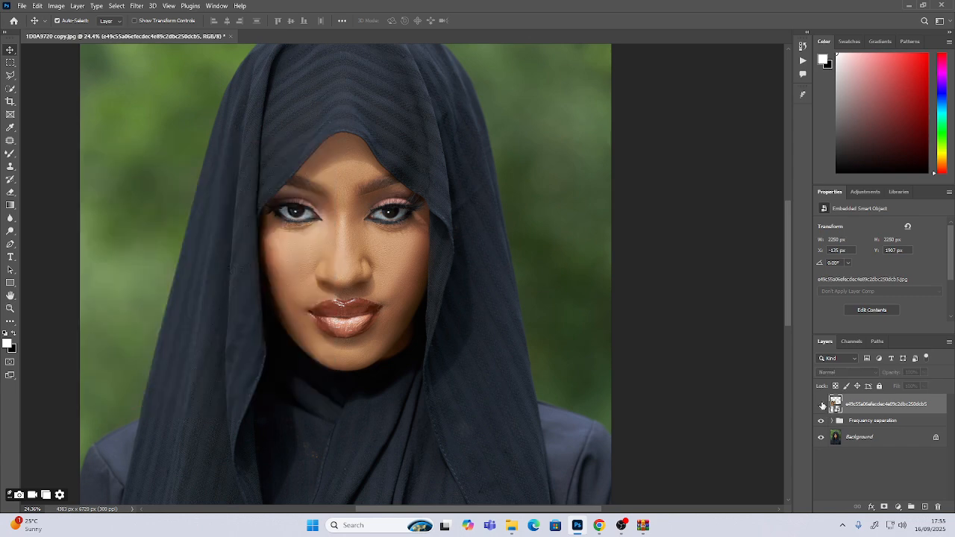
- Add a Gradient Map adjustment layer directly above the Frequency seperation group
click(860, 422)
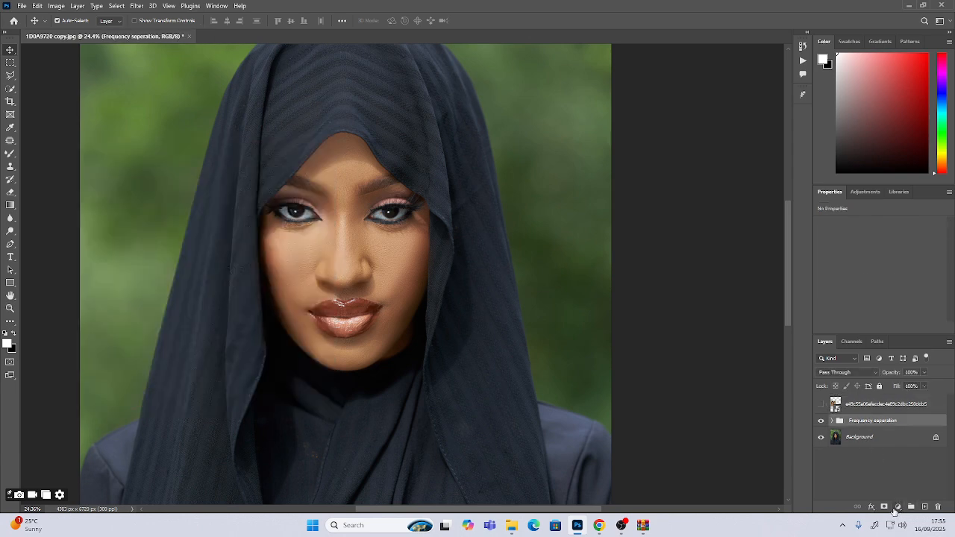
click(899, 507)
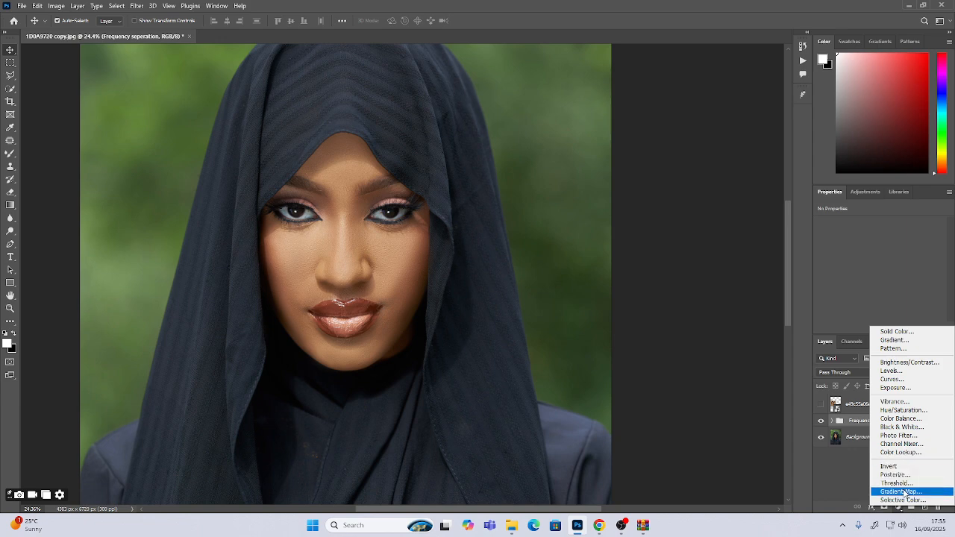
click(901, 492)
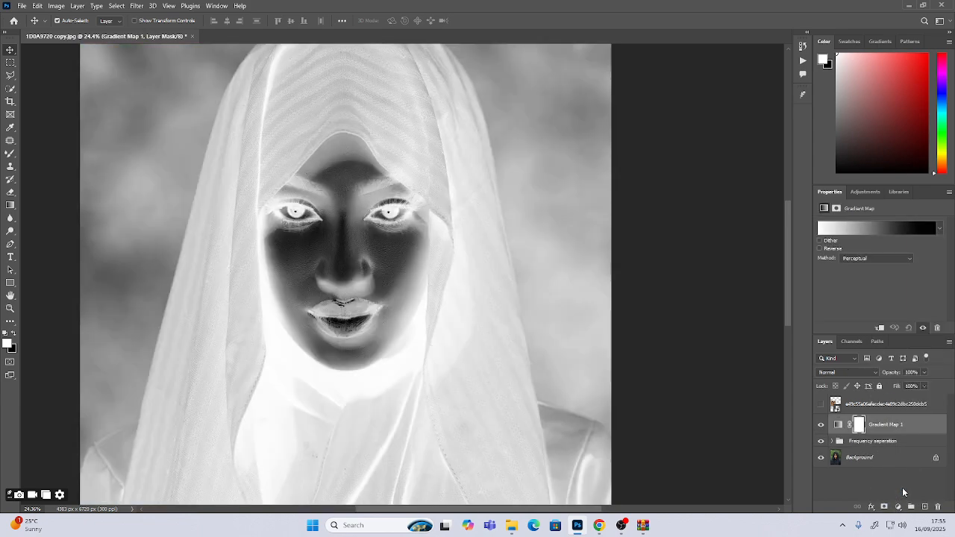
- Apply the EDGAR 1 gradient preset to the Gradient Map 1 adjustment layer
click(877, 227)
scroll(728, 155, down, 5)
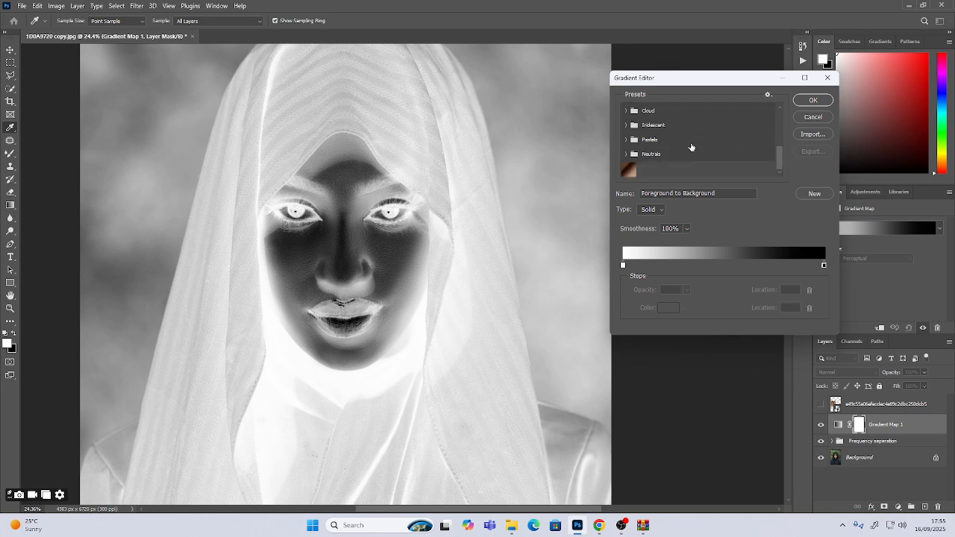
click(628, 169)
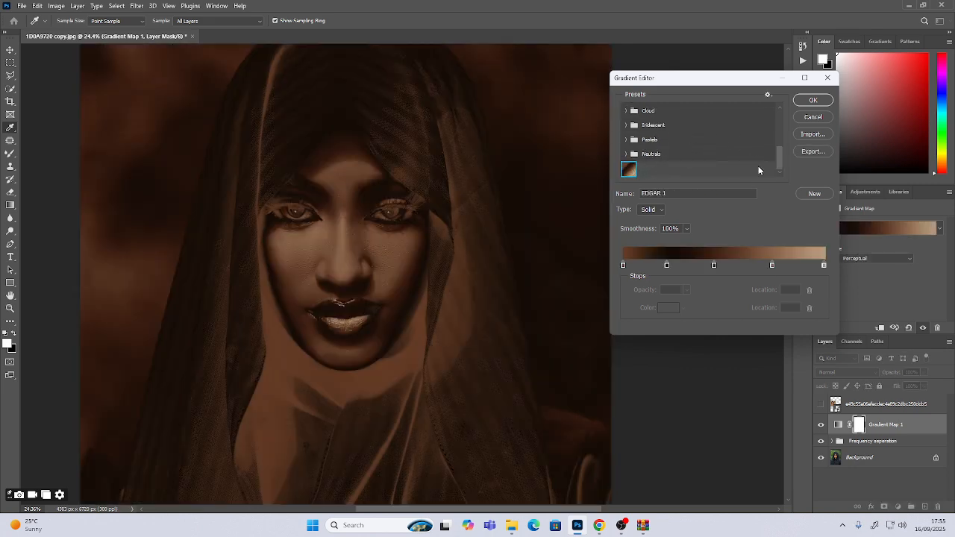
click(811, 102)
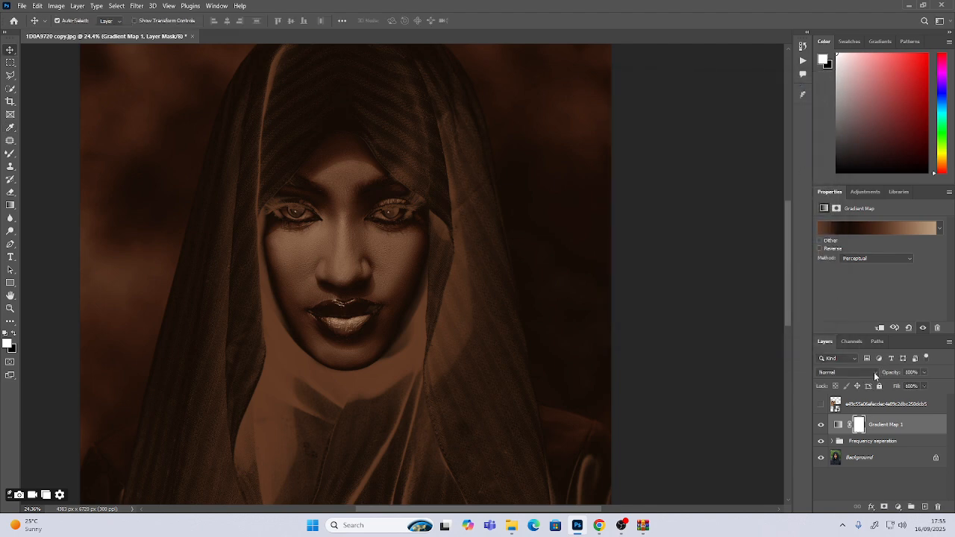
- Set the Gradient Map 1 layer's blend mode to Soft Light
click(873, 372)
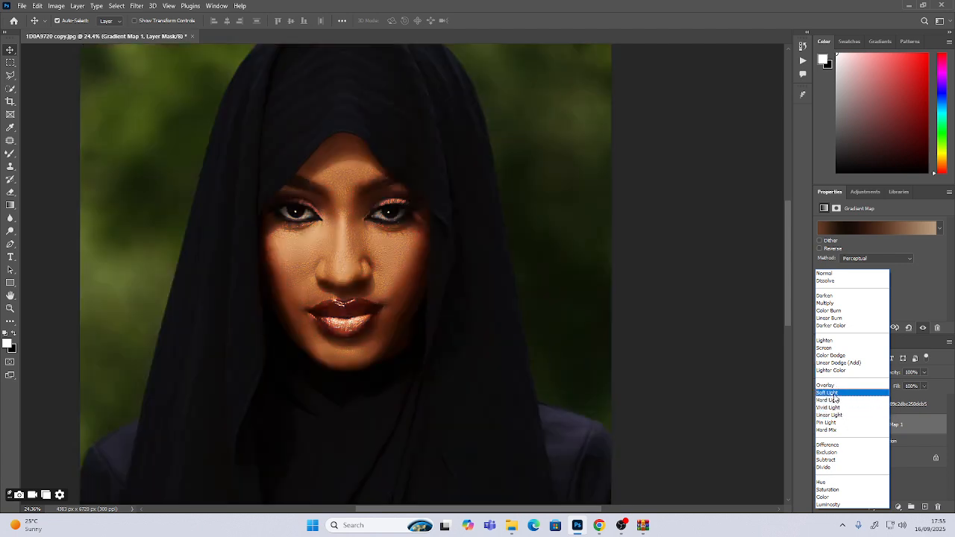
click(834, 394)
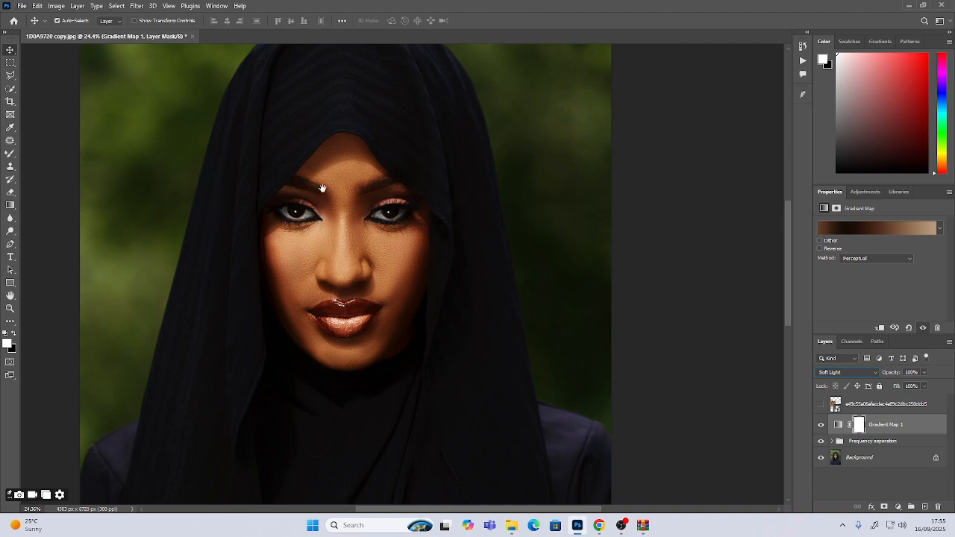
click(357, 201)
scroll(340, 224, up, 1)
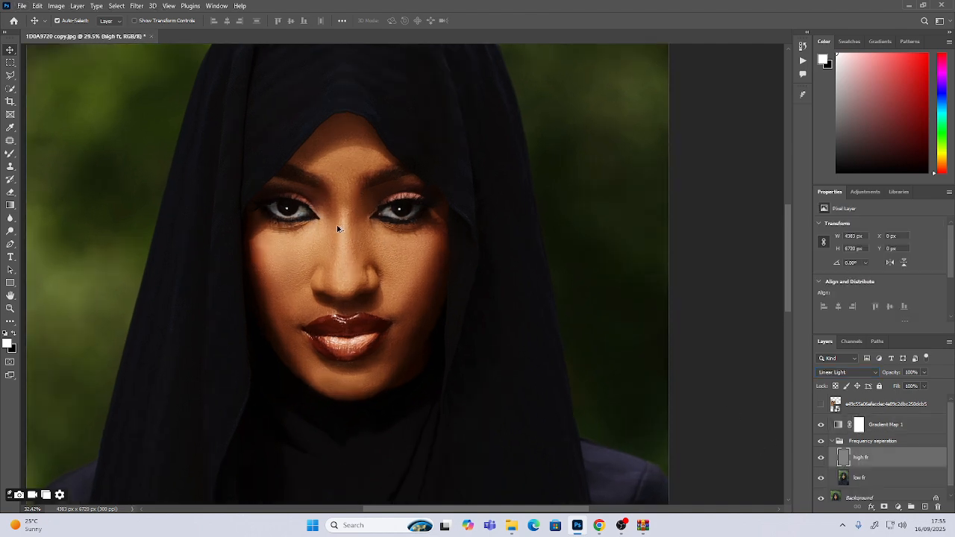
scroll(337, 228, down, 2)
scroll(337, 228, down, 1)
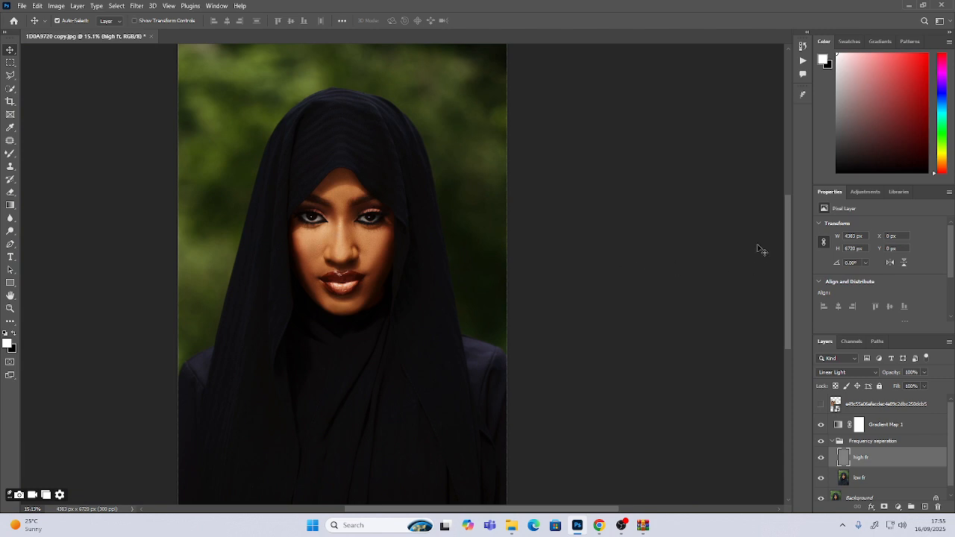
drag(787, 214, 788, 229)
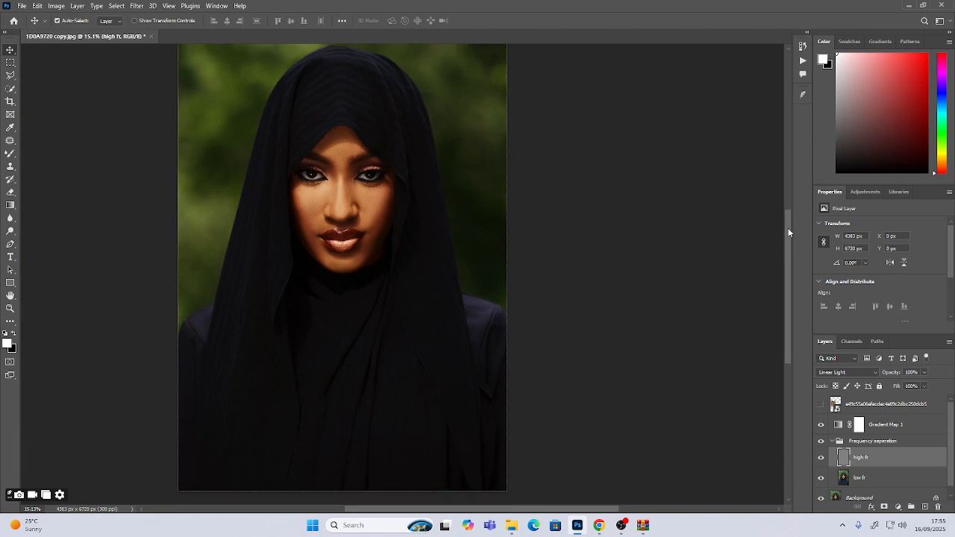
- Lower the Gradient Map 1 layer's opacity to about 59% and toggle its visibility to compare before and after
click(832, 441)
click(895, 425)
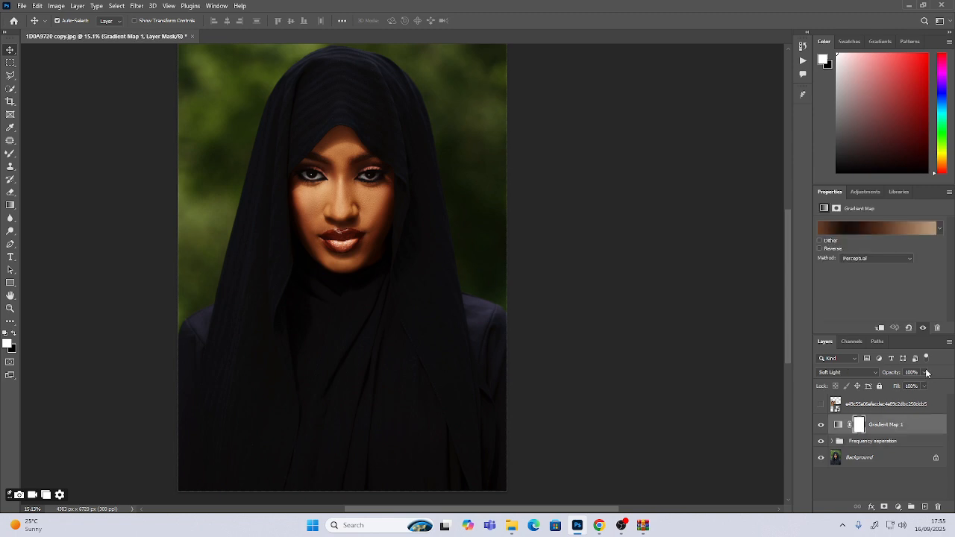
click(925, 372)
click(905, 386)
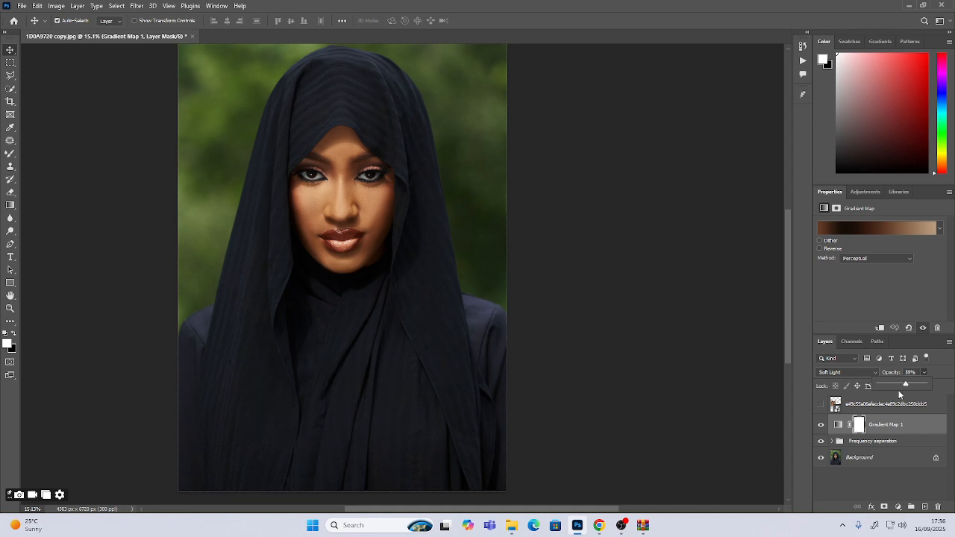
click(822, 426)
click(822, 427)
click(822, 427)
click(839, 427)
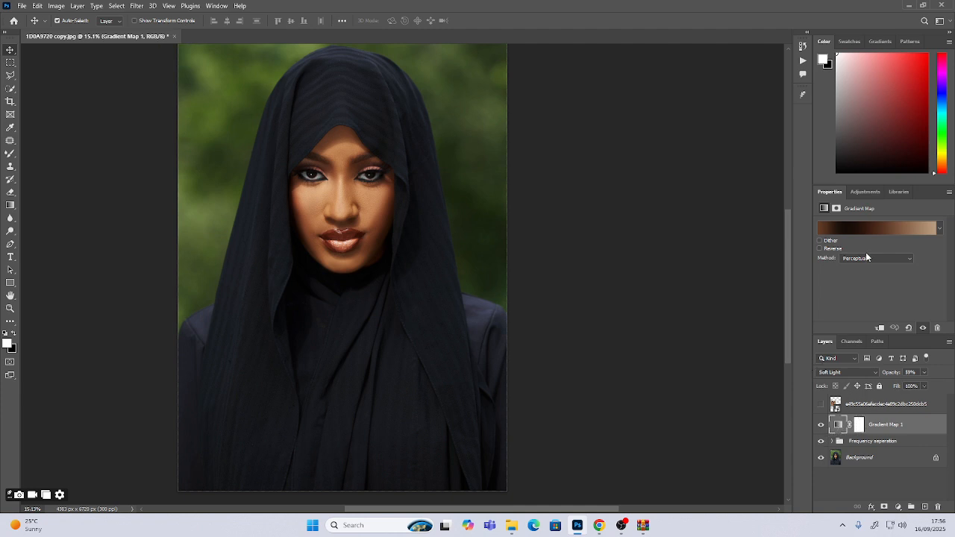
click(867, 228)
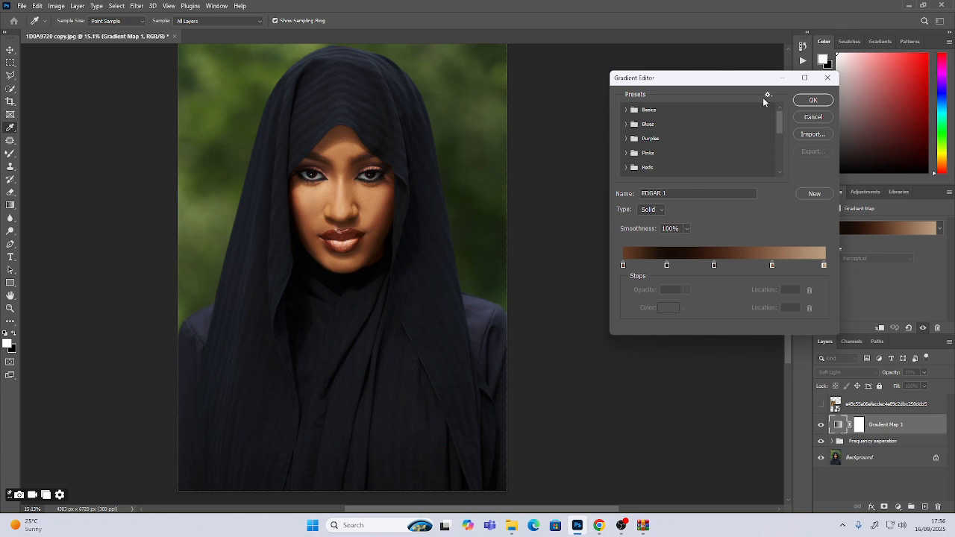
click(804, 103)
- Show the skin-tone reference image layer and reselect the Gradient Map 1 layer
click(821, 404)
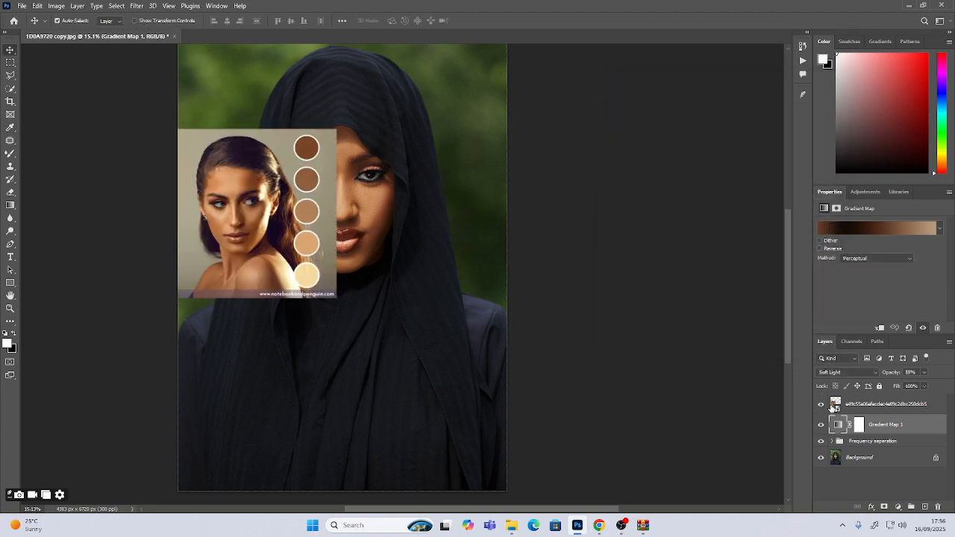
click(836, 404)
click(840, 425)
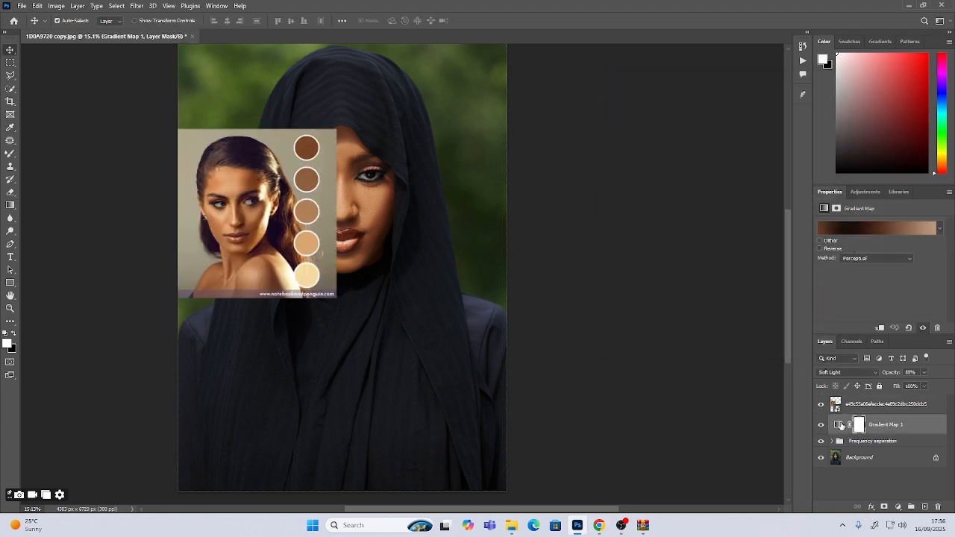
- Set the gradient's color stop at location 100 to white (#ffffff)
click(866, 228)
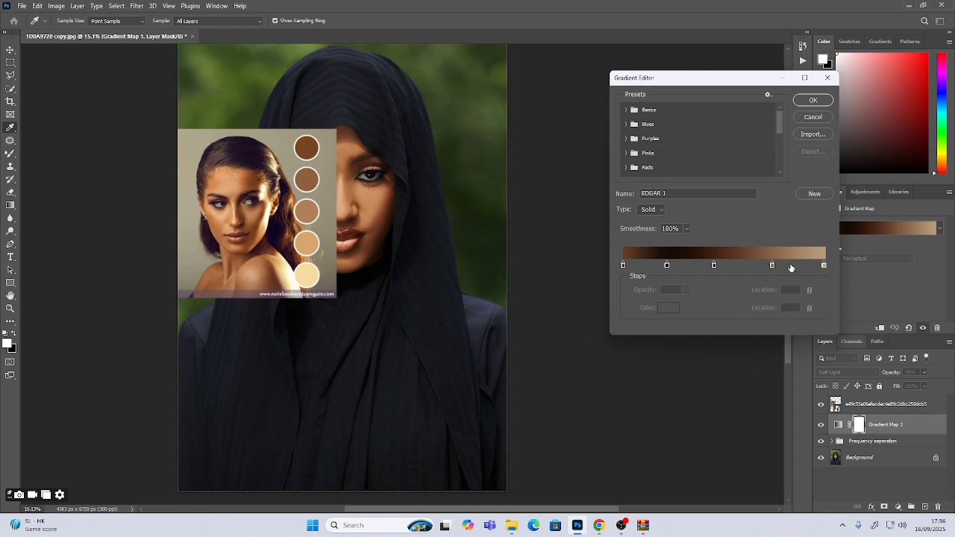
click(824, 265)
click(669, 308)
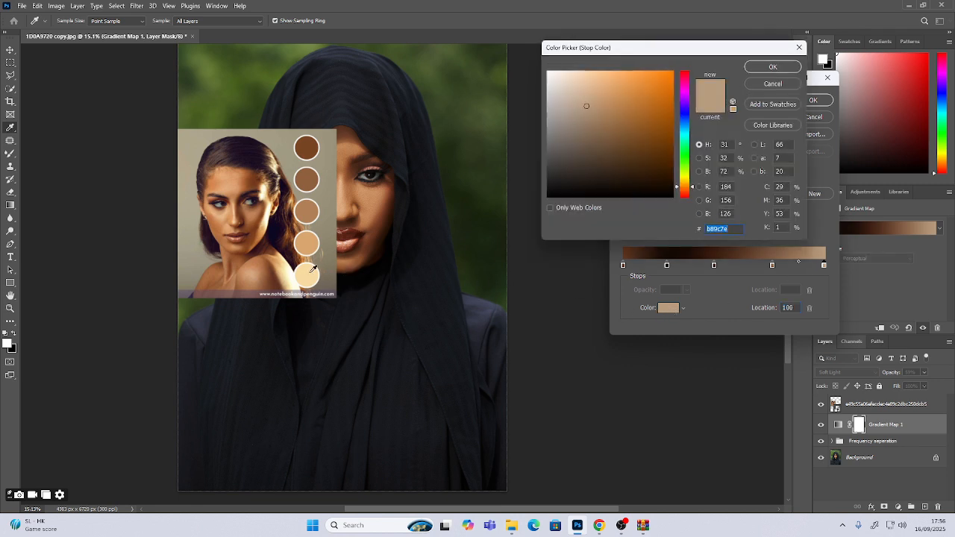
text(ffffff)
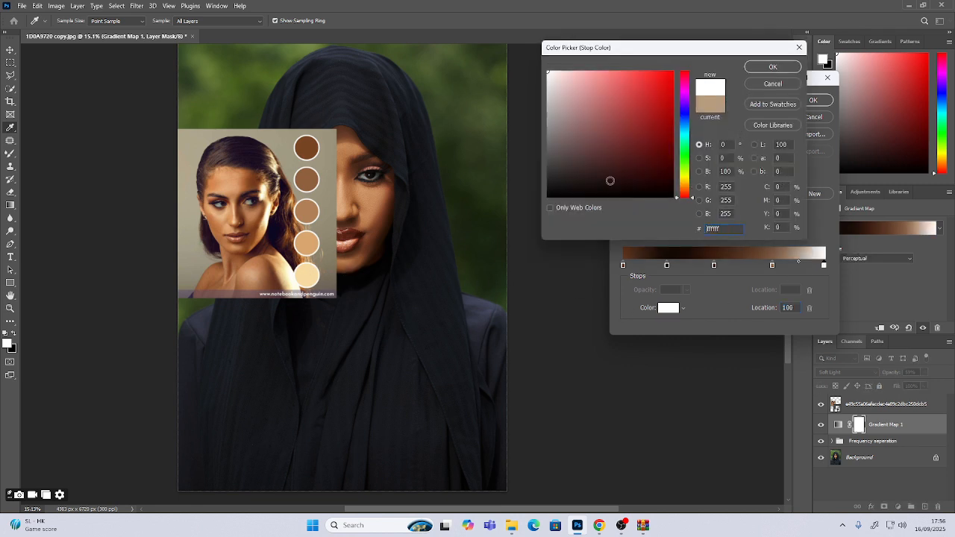
click(307, 279)
click(772, 66)
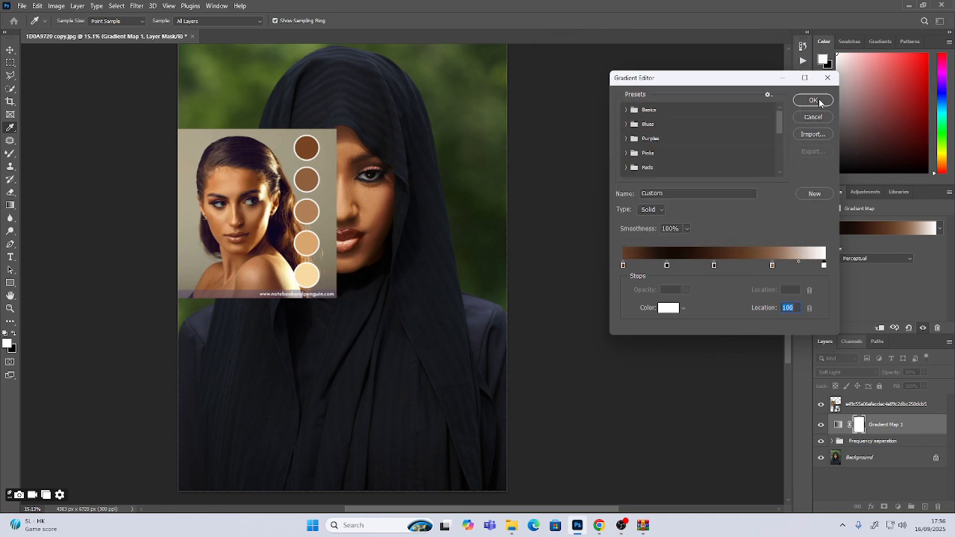
click(814, 101)
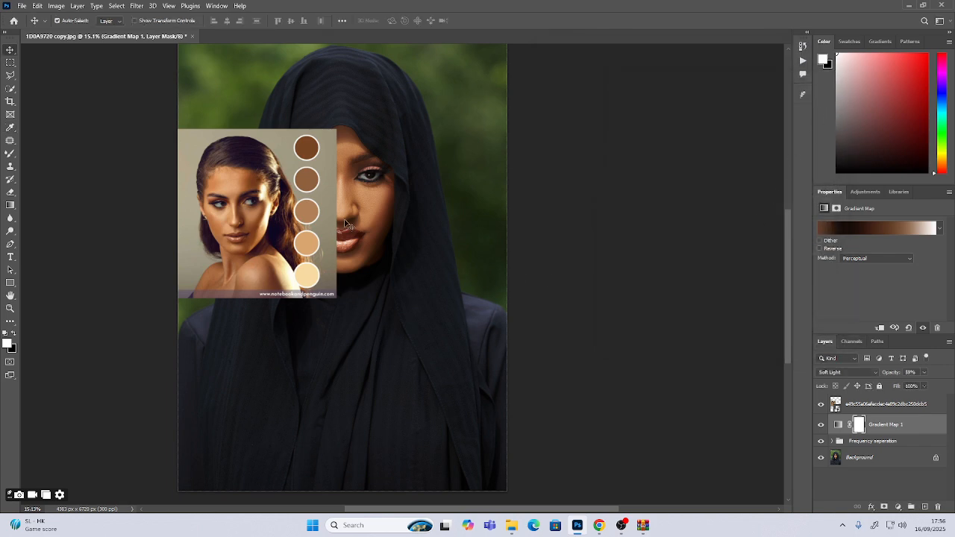
- Shift the reference image over the face and sample its lightest swatch (#f7daa0) for the gradient stop at location 100
drag(291, 232, 320, 242)
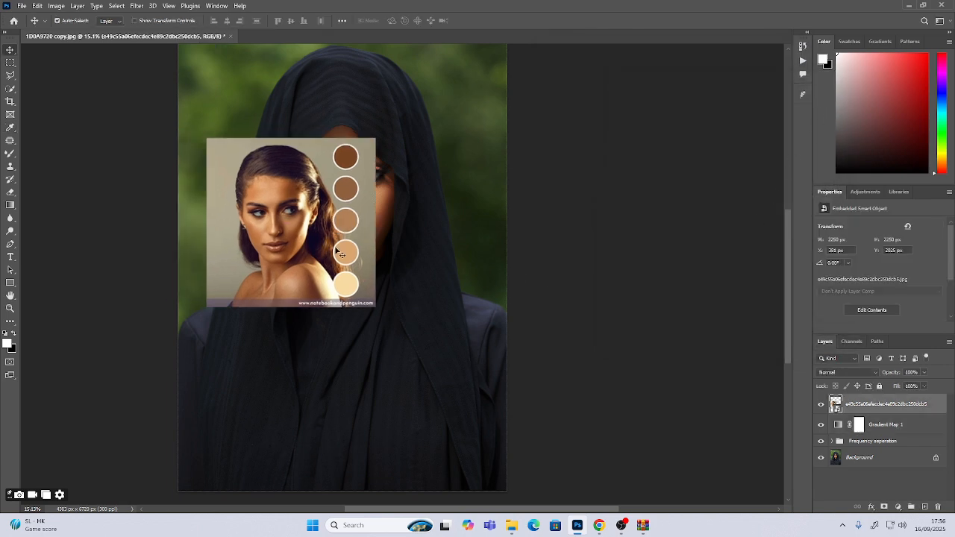
click(839, 431)
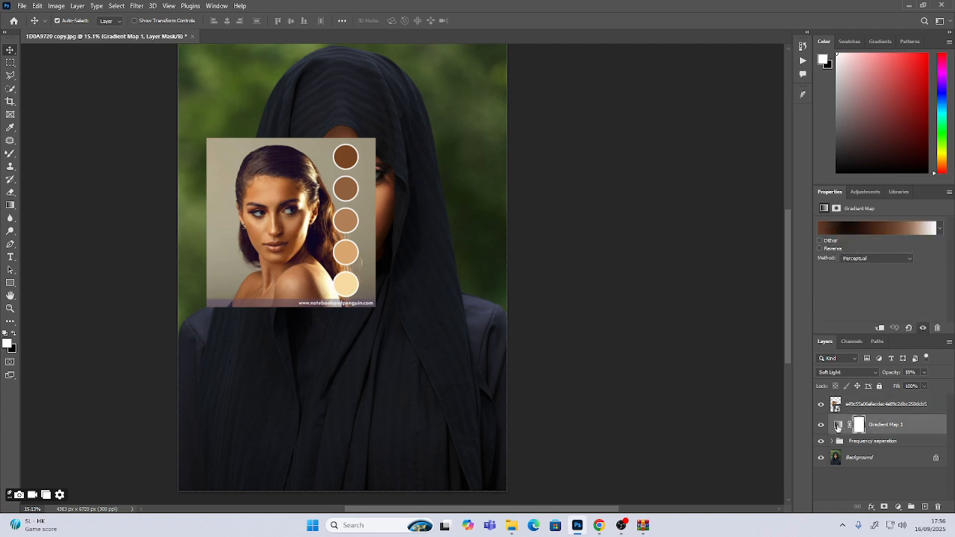
click(837, 424)
click(867, 227)
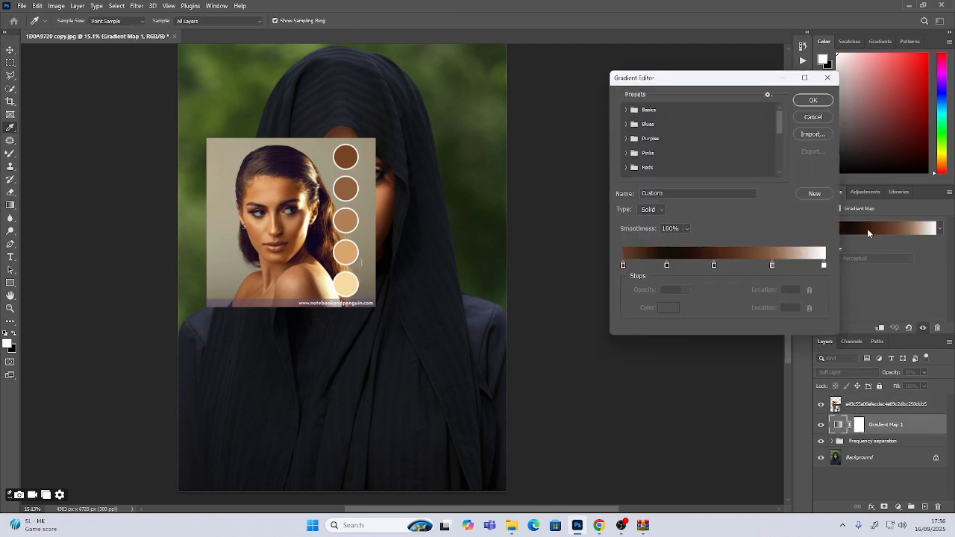
click(823, 264)
click(667, 308)
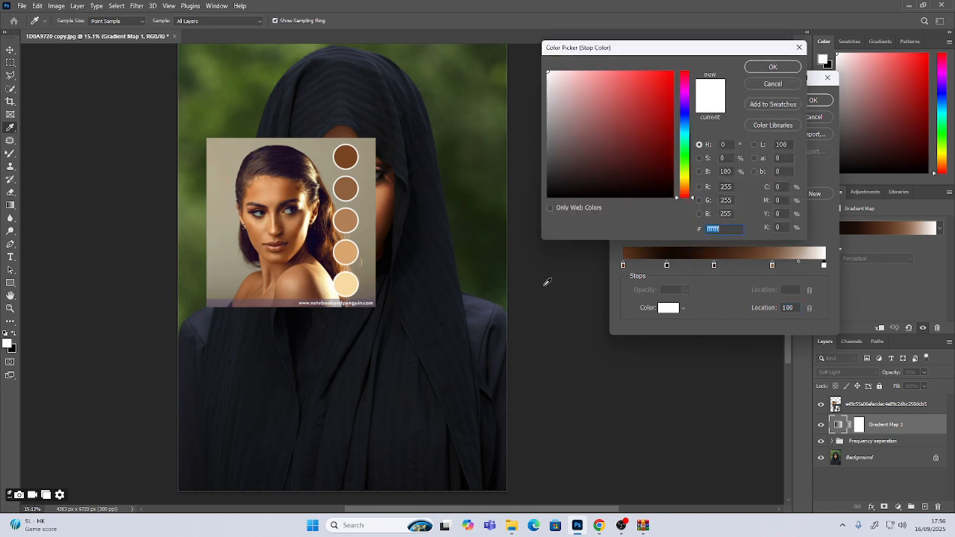
click(351, 282)
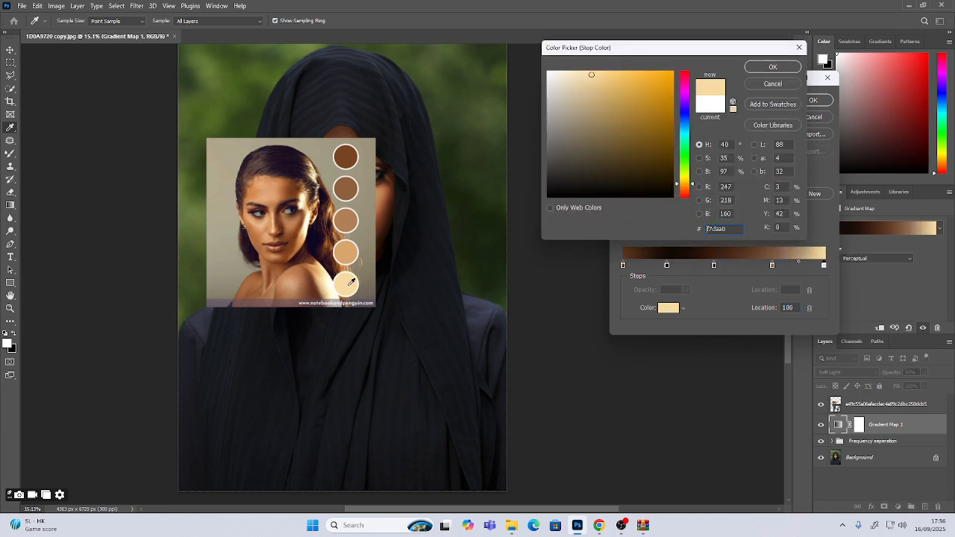
click(774, 67)
- Recolor the gradient stops at locations 74 and 45 with the reference's second-lightest (#d8a56e) and middle (#b18058) swatches
double_click(772, 265)
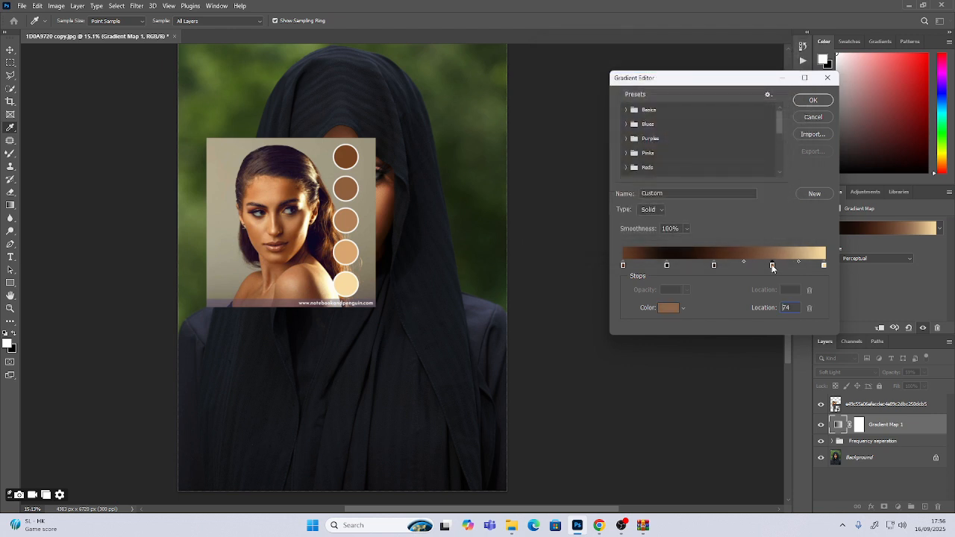
click(346, 252)
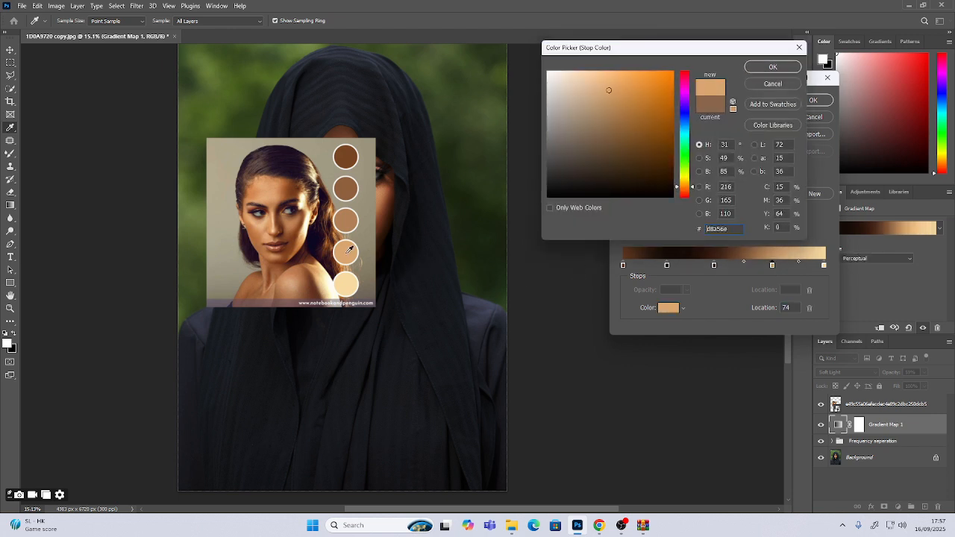
click(772, 67)
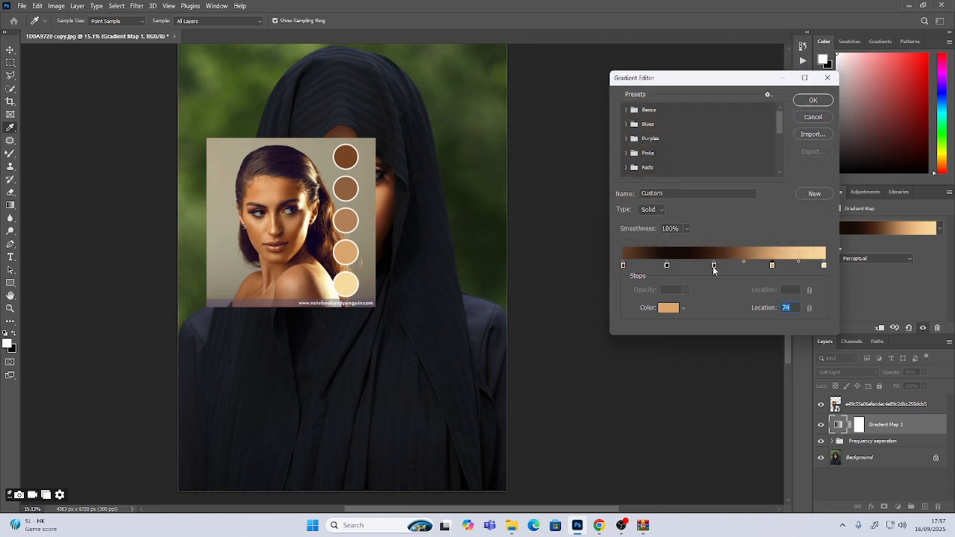
click(714, 265)
click(668, 307)
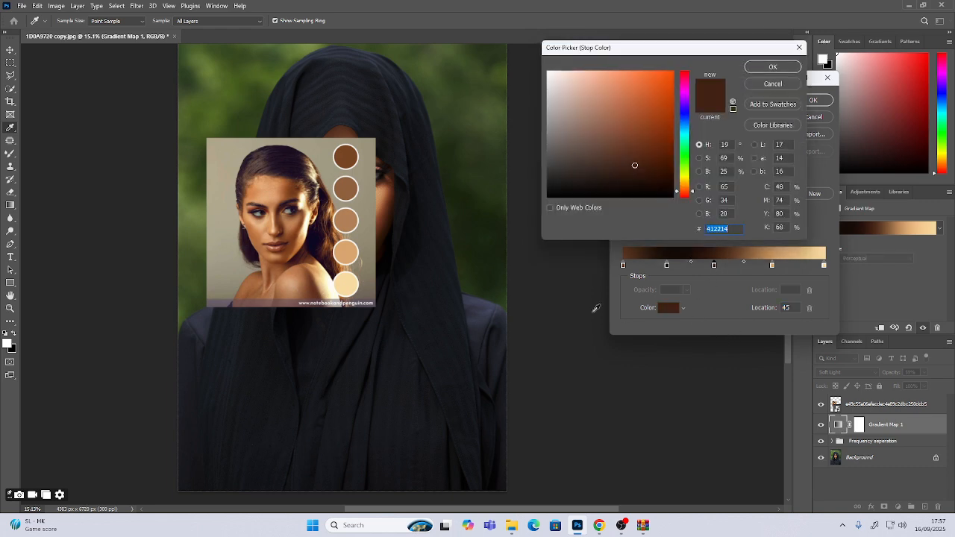
click(350, 217)
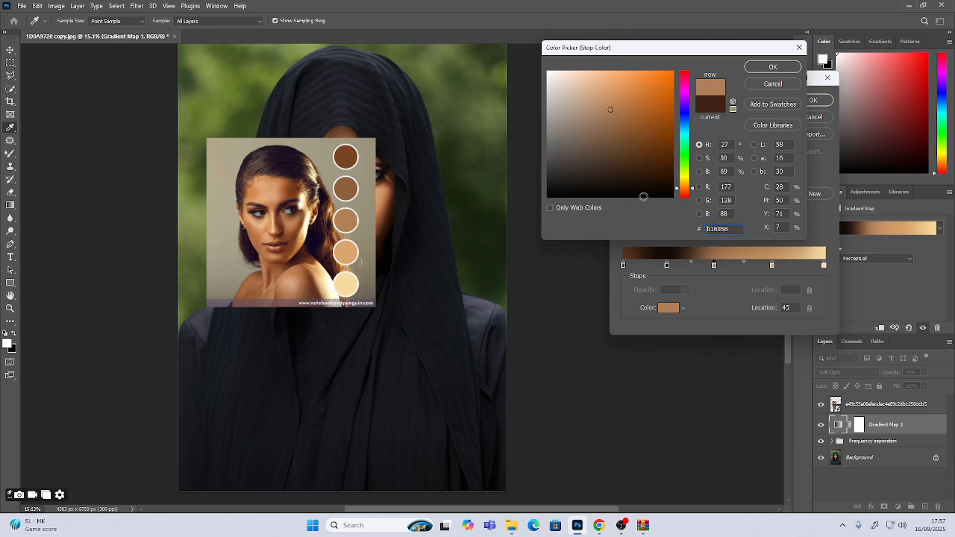
click(772, 68)
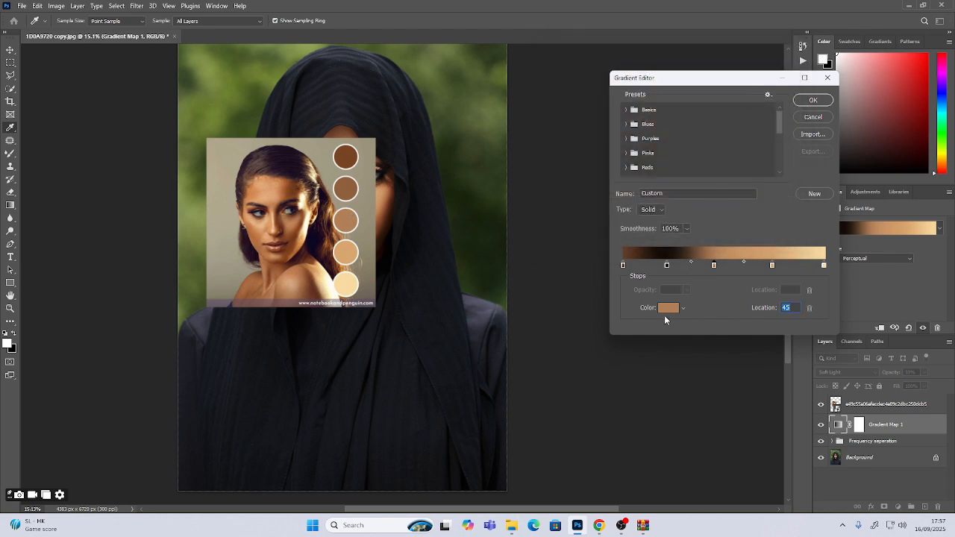
- Recolor the gradient stops at locations 22 and 0 with the reference's second-darkest (#8e603e) and darkest (#774524) swatches, and apply the gradient
double_click(667, 267)
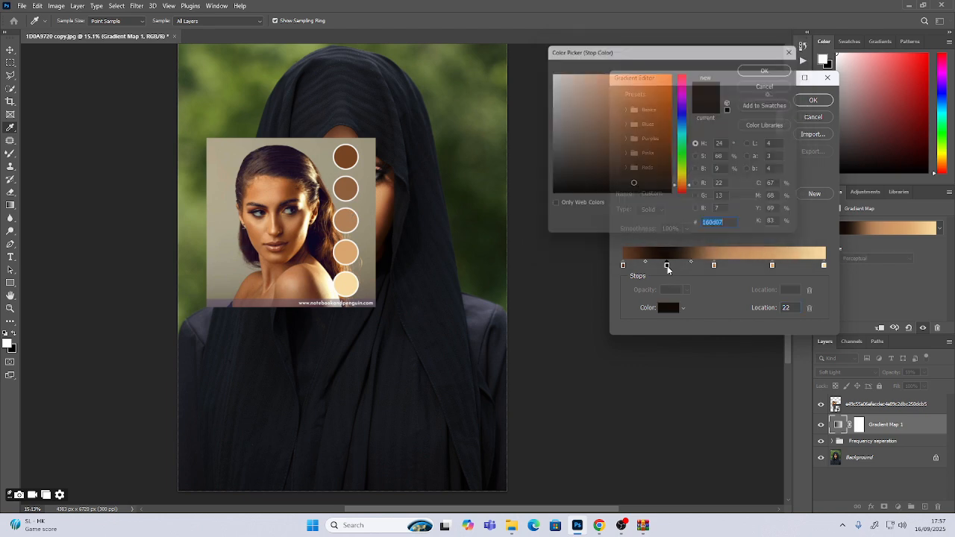
click(349, 185)
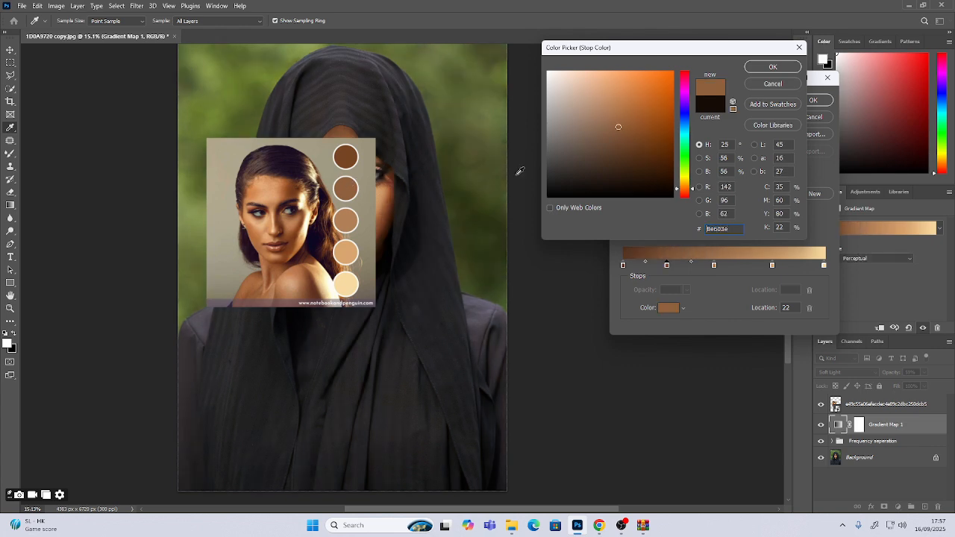
click(772, 67)
click(623, 265)
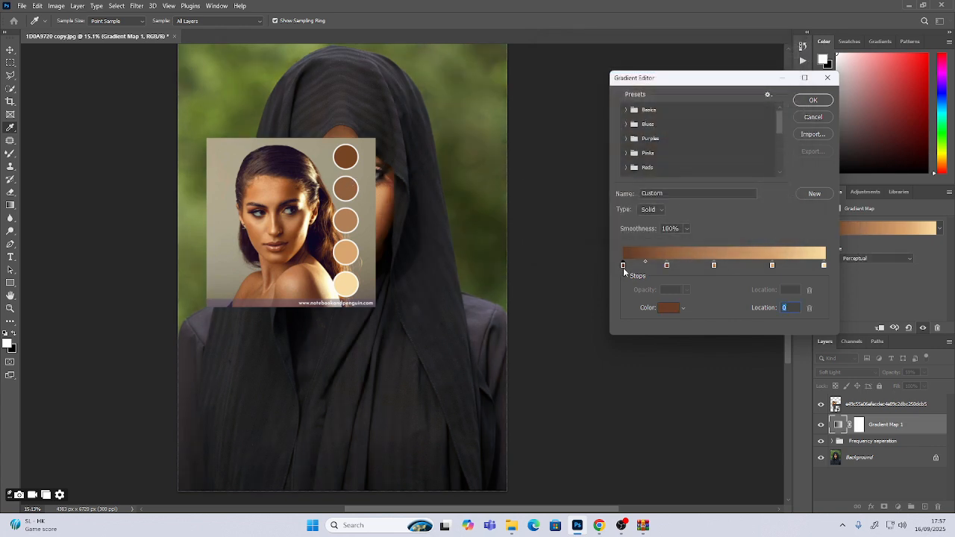
click(664, 308)
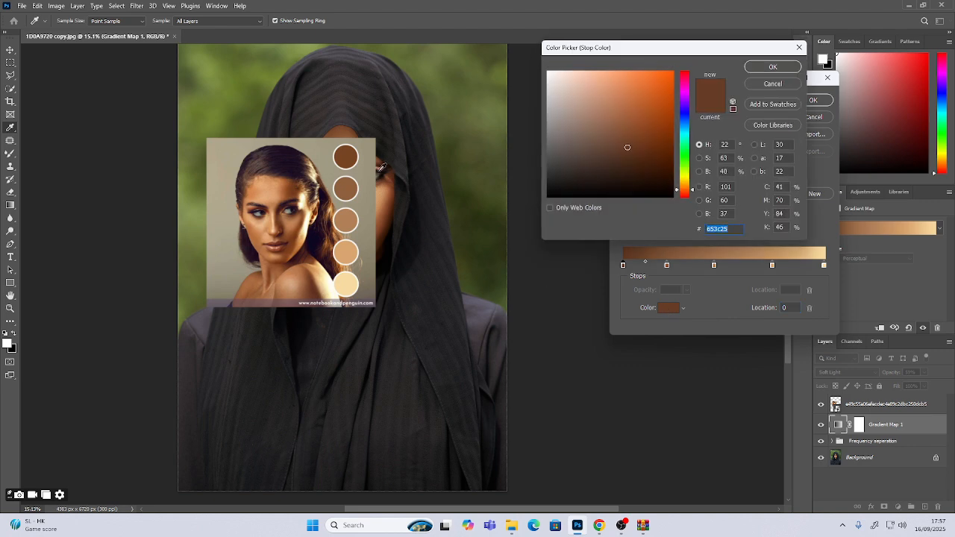
click(353, 154)
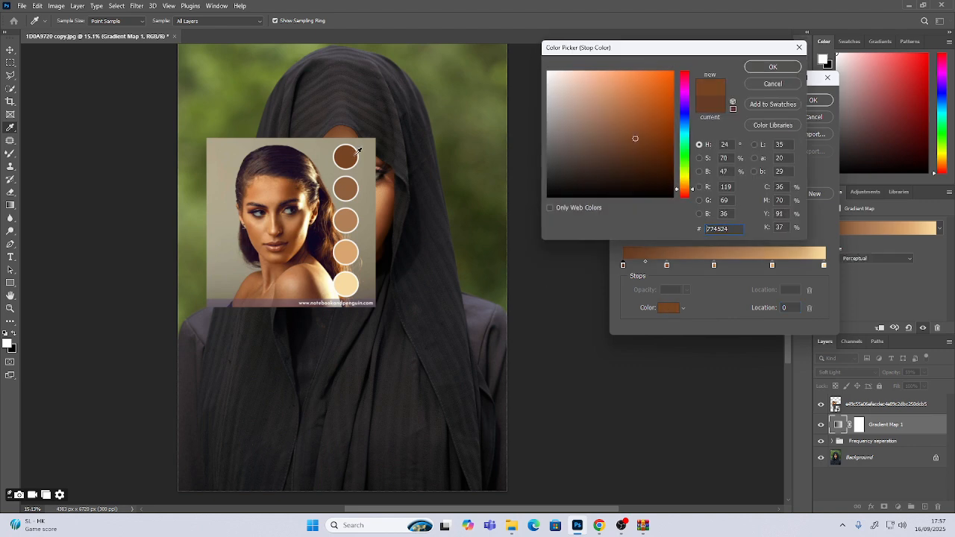
click(771, 67)
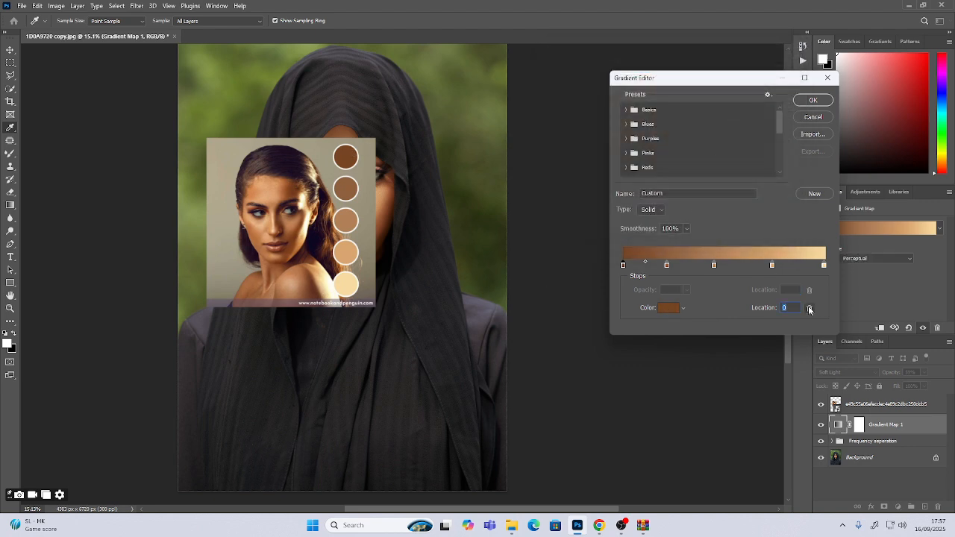
click(813, 100)
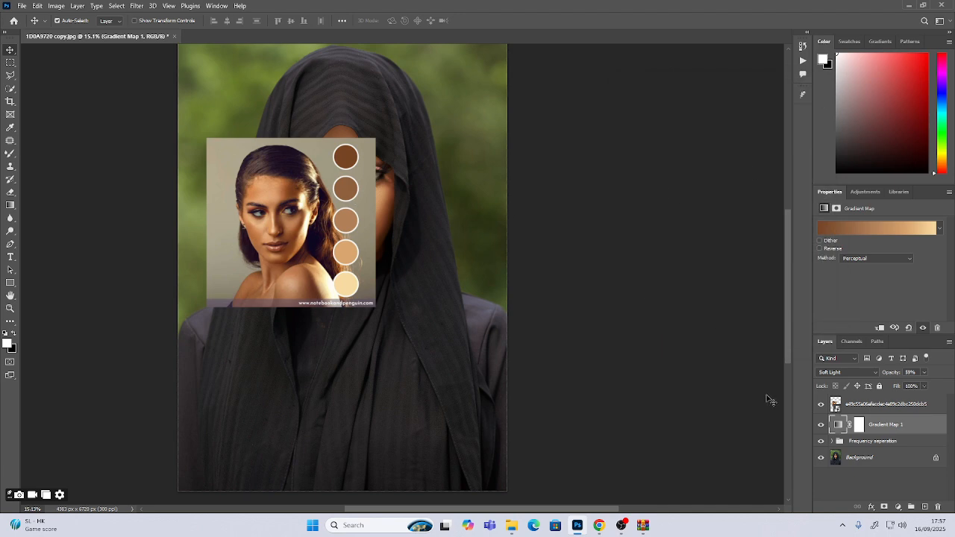
- Hide the reference image layer and compare the portrait with and without the Gradient Map 1 adjustment, leaving it shown
click(821, 405)
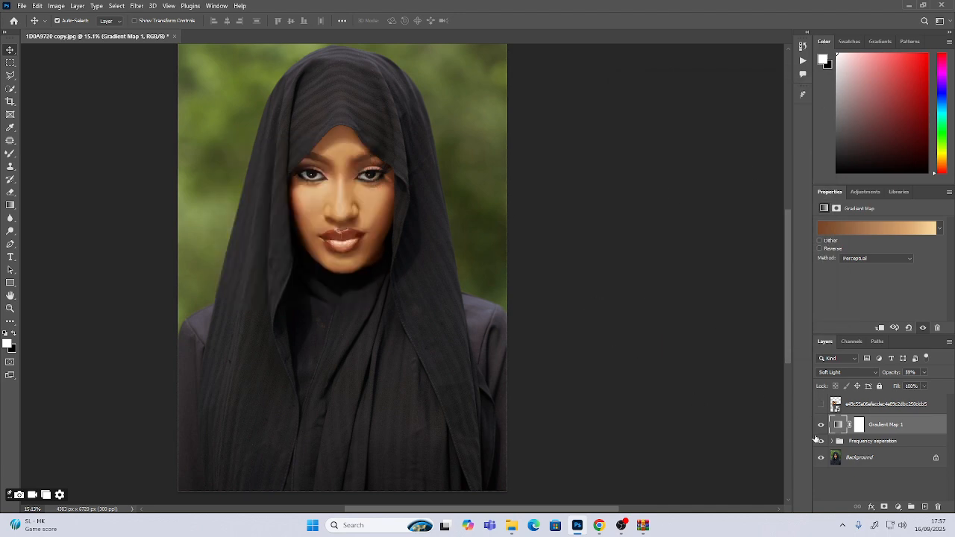
click(821, 425)
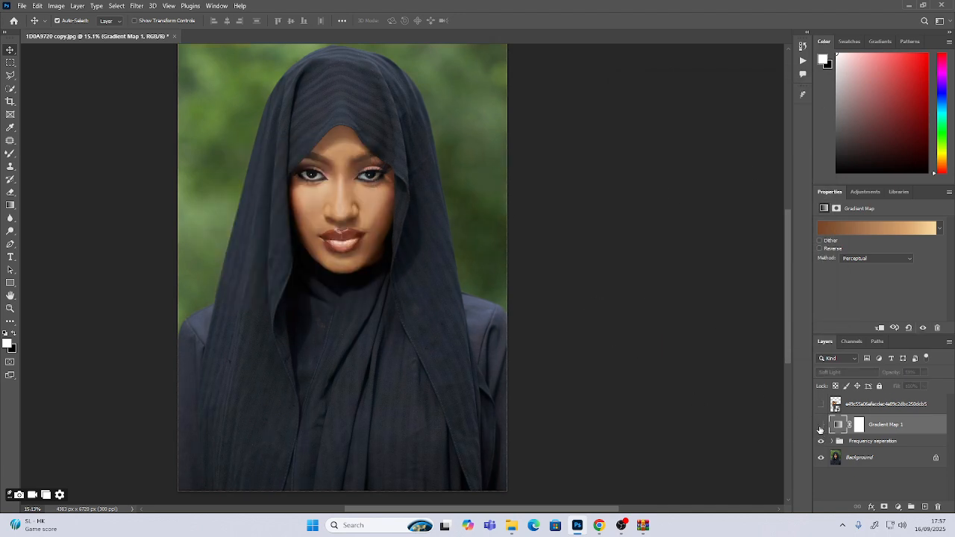
click(821, 425)
click(821, 425)
click(821, 425)
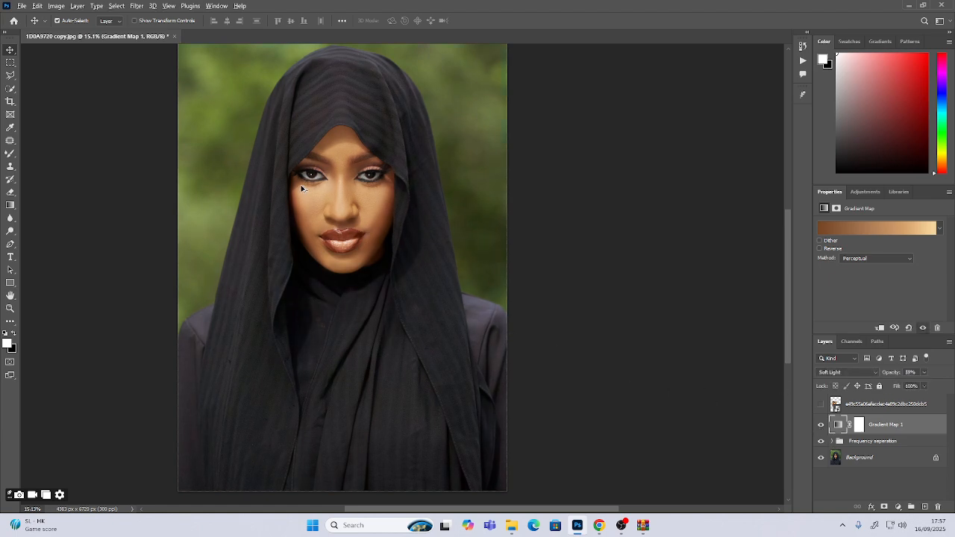
- Raise the Gradient Map 1 layer's opacity to 100%
scroll(302, 189, down, 2)
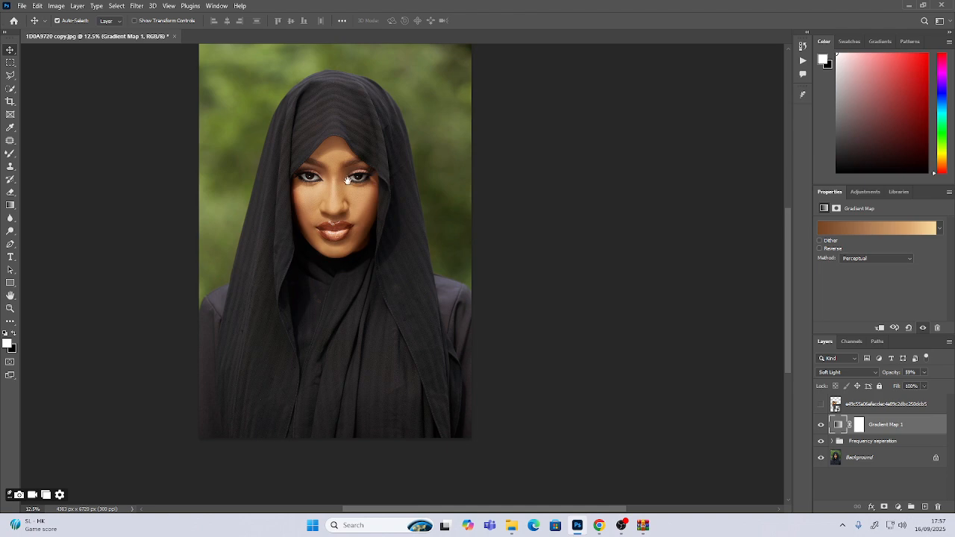
click(924, 373)
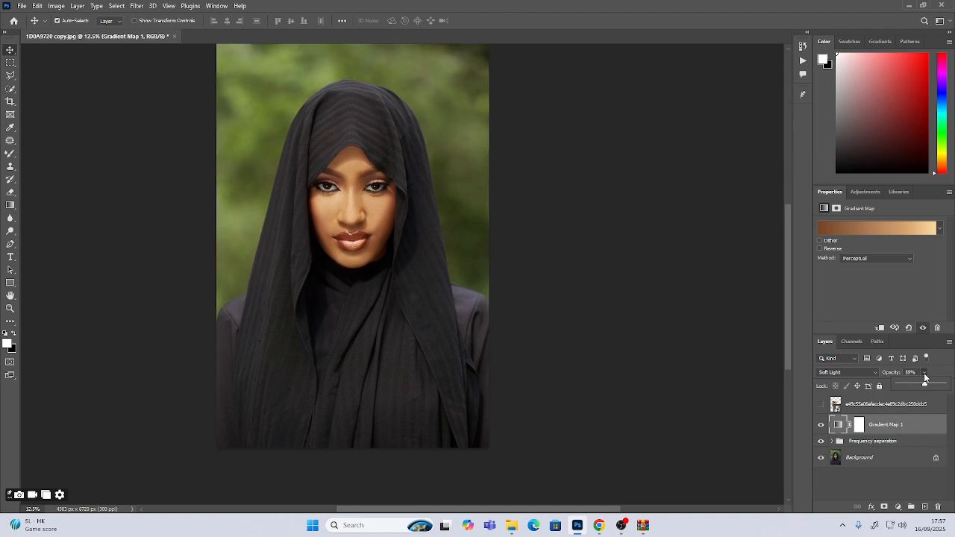
drag(925, 379, 943, 384)
scroll(330, 221, down, 1)
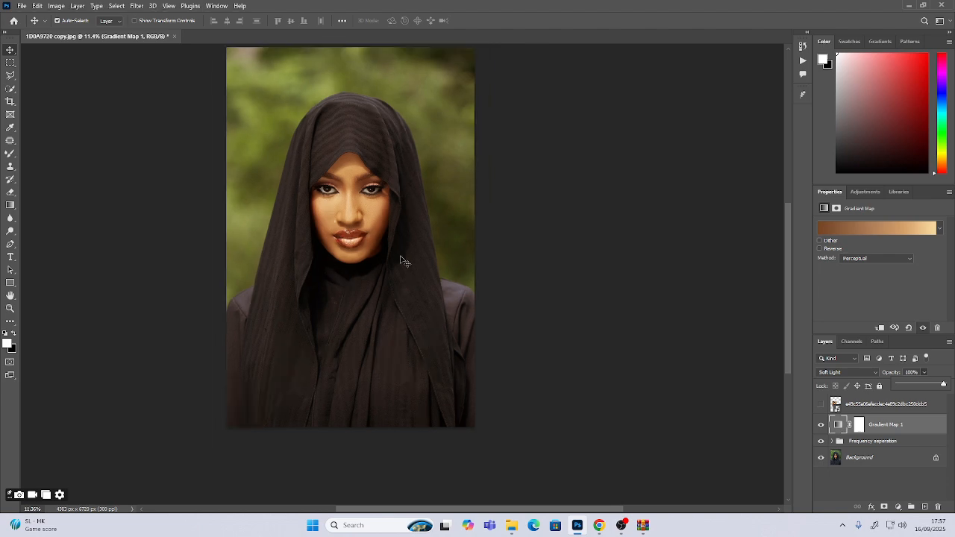
- Delete the hidden skin-tone reference image layer from the document
drag(339, 181, 341, 200)
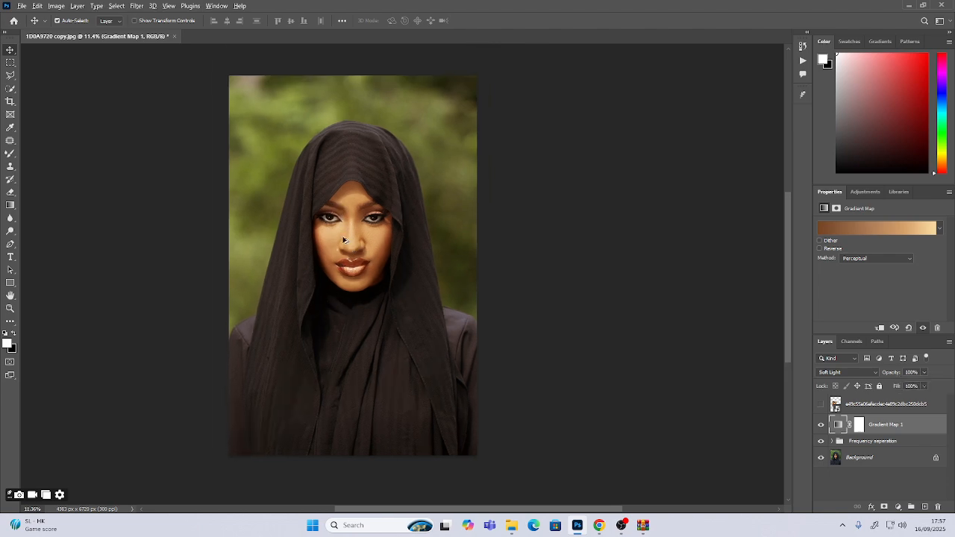
scroll(343, 239, up, 4)
scroll(344, 239, up, 2)
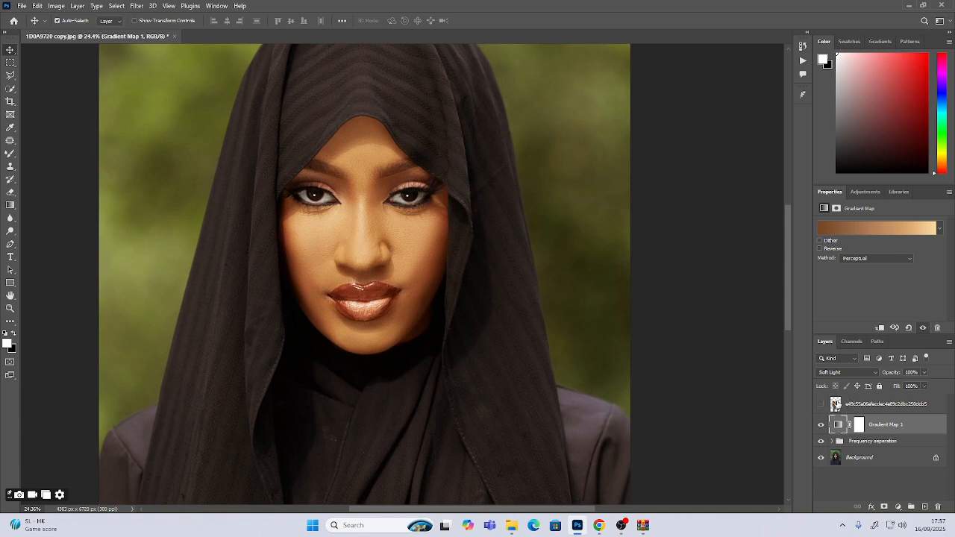
drag(837, 404, 938, 507)
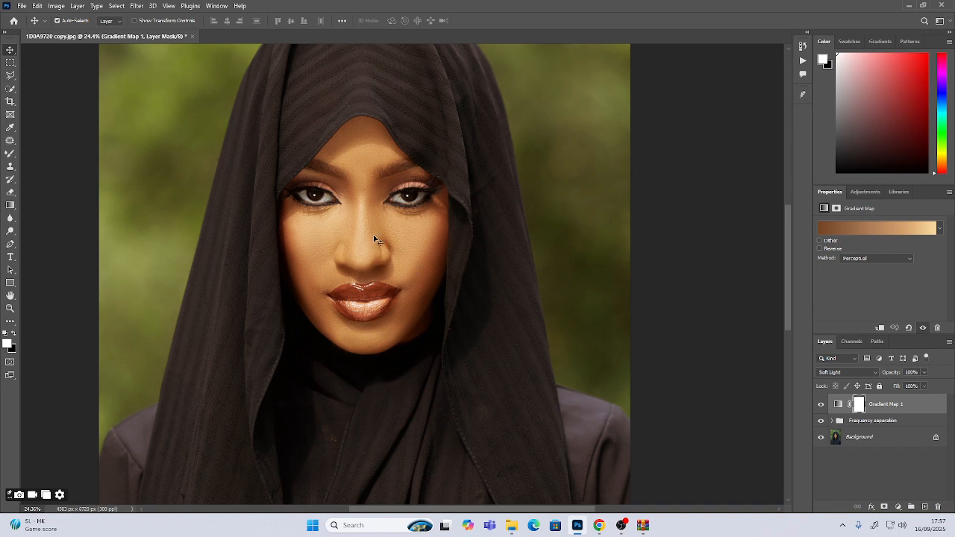
- Add a Curves adjustment layer above Gradient Map 1 and set its blend mode to Screen
scroll(348, 213, down, 4)
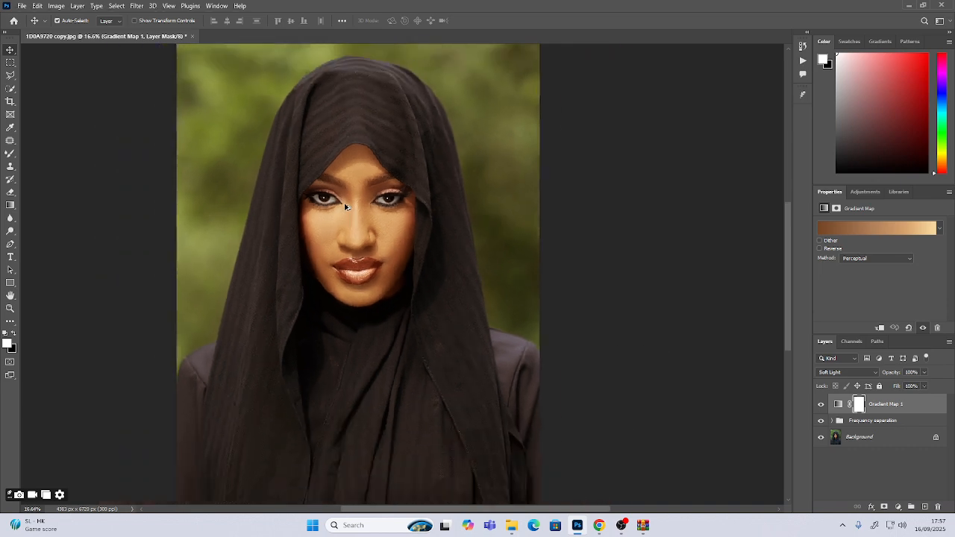
scroll(400, 210, down, 2)
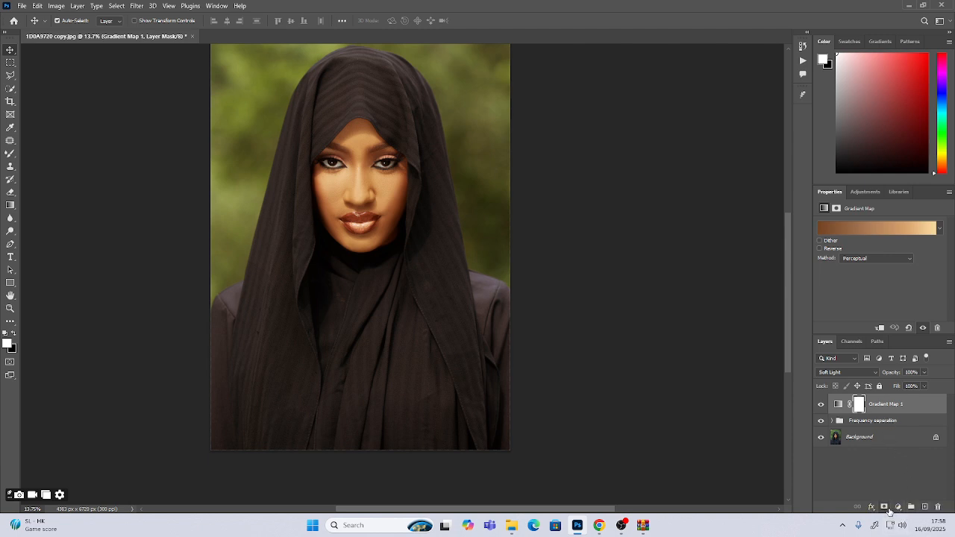
scroll(452, 262, up, 1)
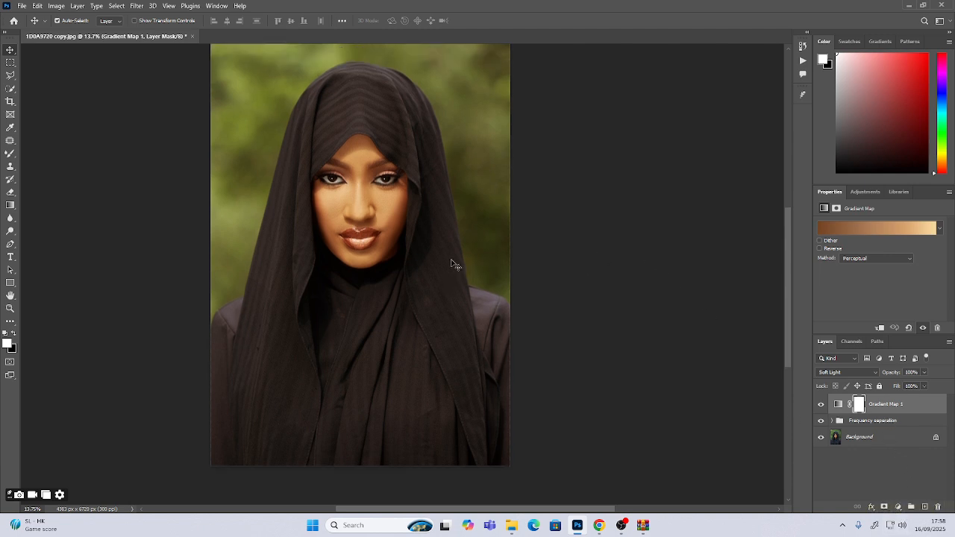
scroll(452, 263, up, 1)
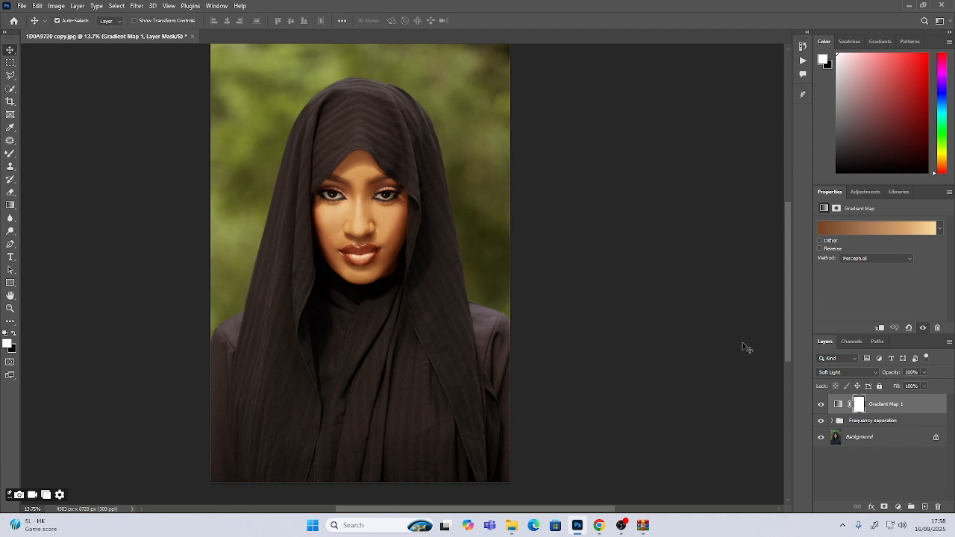
scroll(404, 296, up, 1)
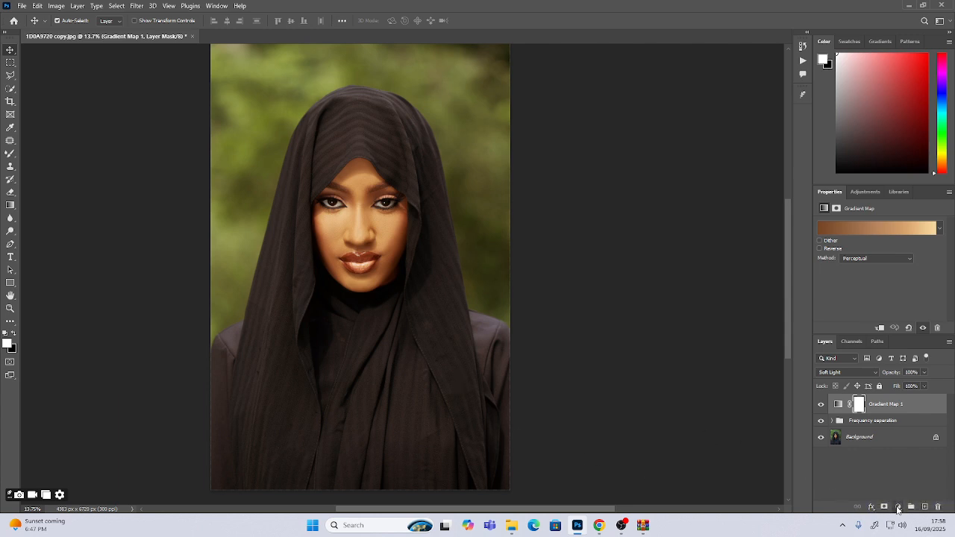
click(897, 507)
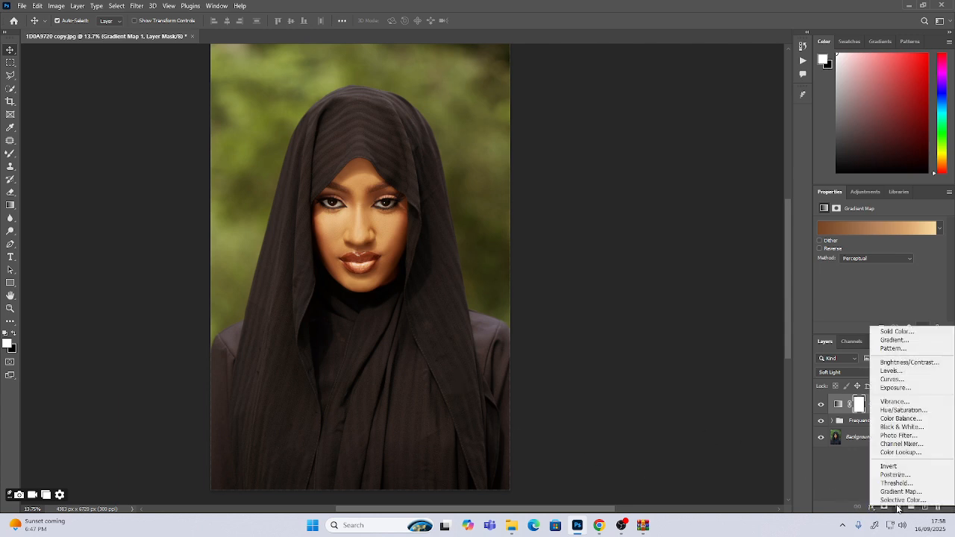
click(895, 379)
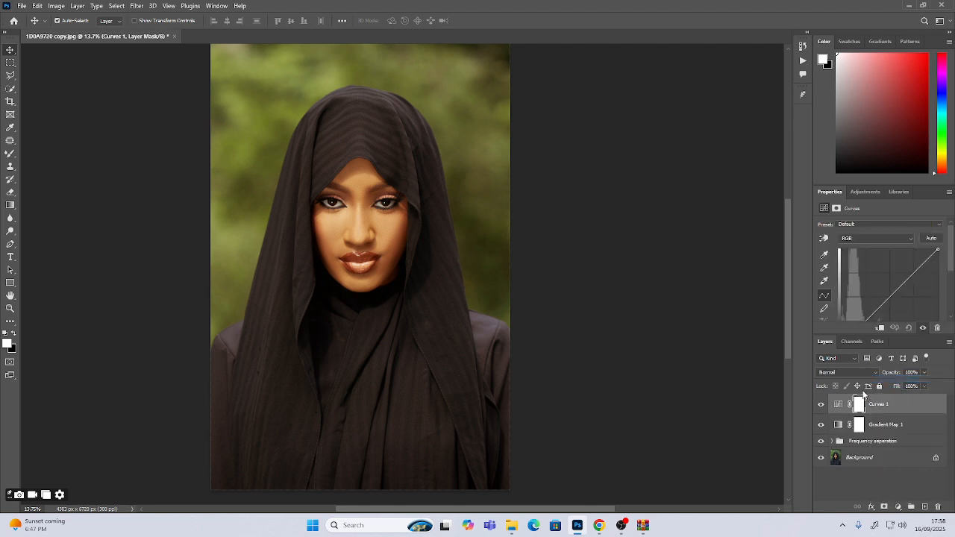
click(858, 372)
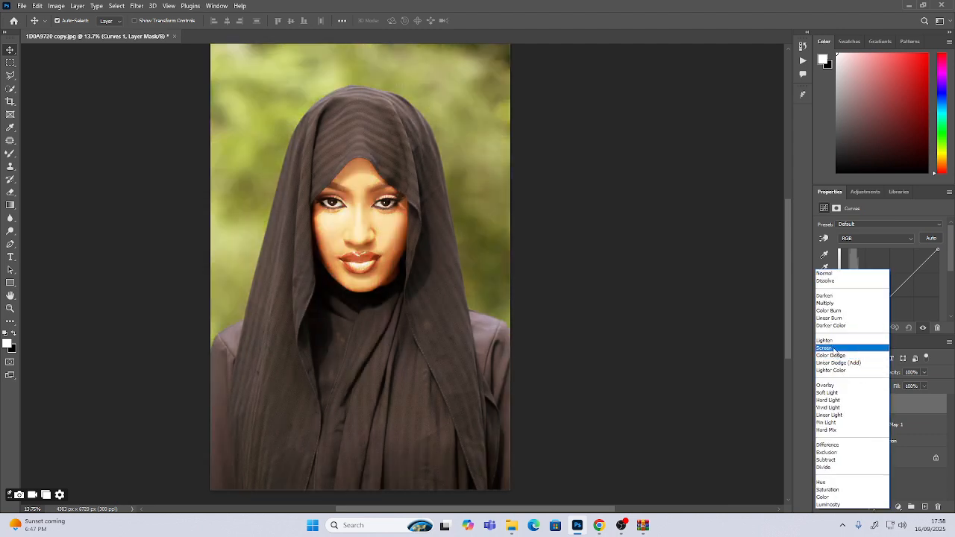
click(833, 348)
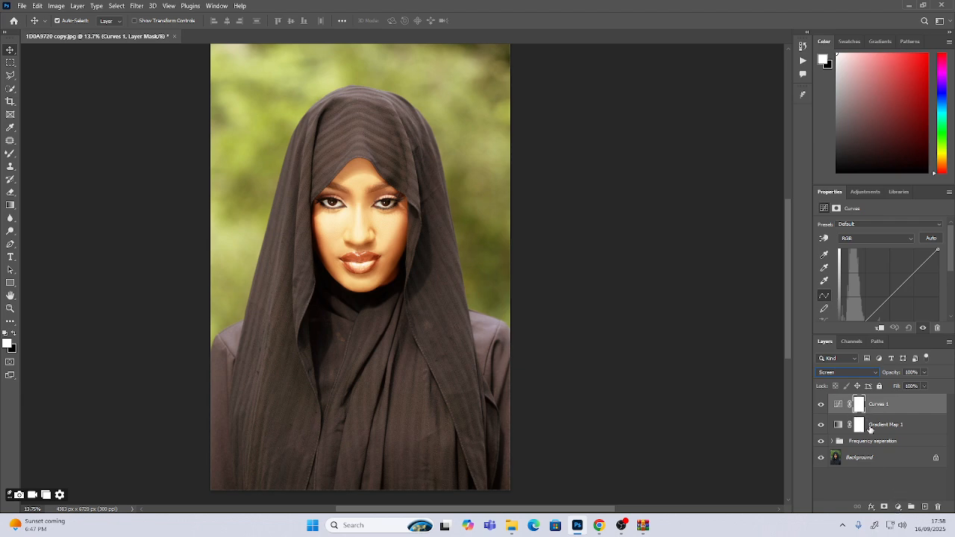
- Add a second Curves adjustment layer above the Screen one and set its blend mode to Multiply
click(898, 507)
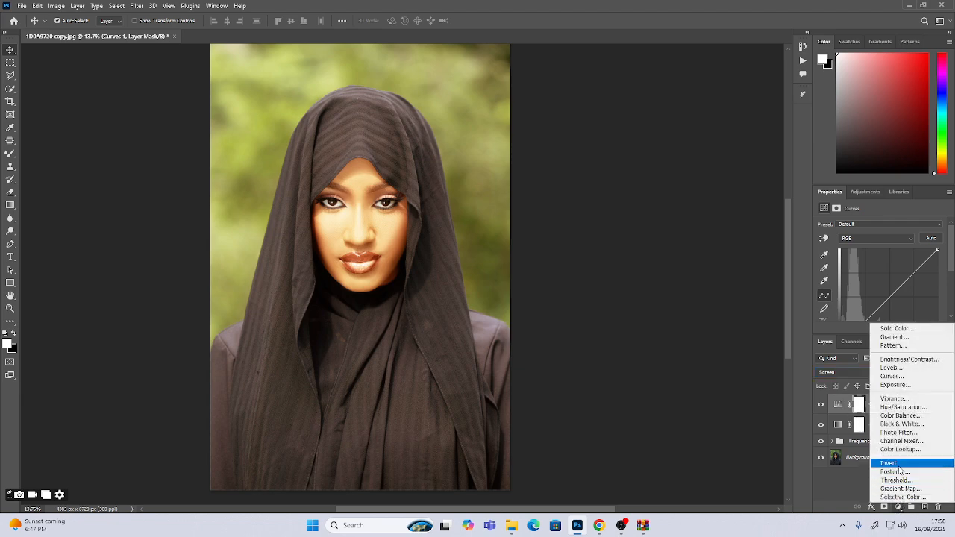
click(892, 376)
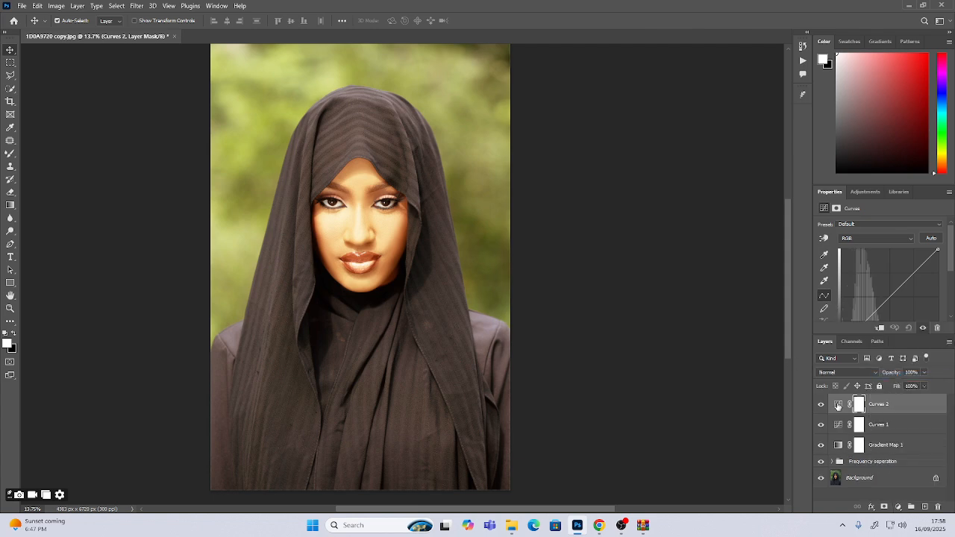
click(844, 373)
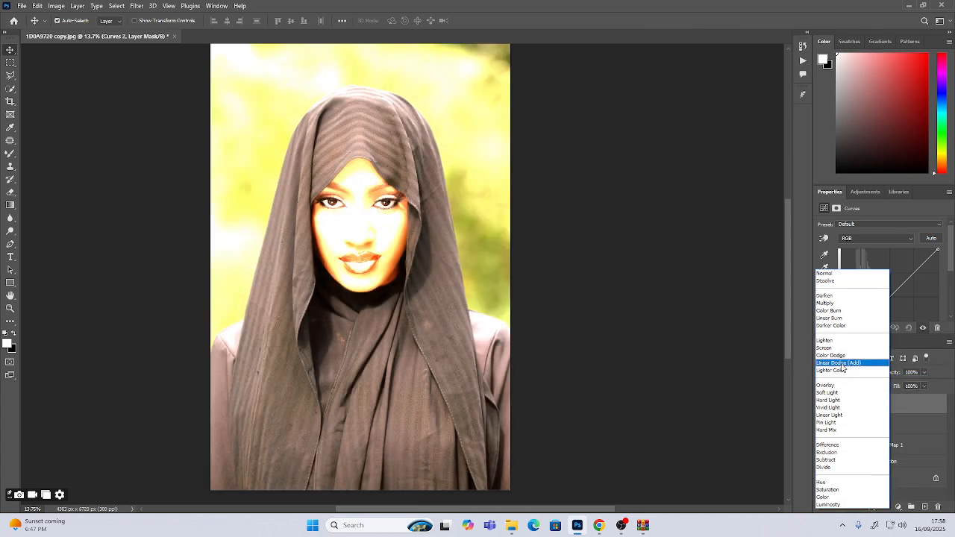
click(834, 306)
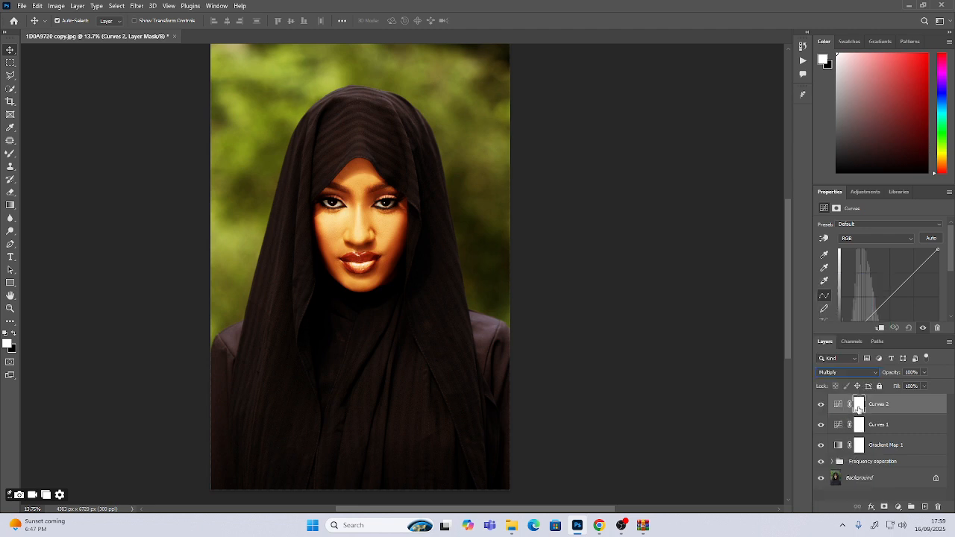
- Invert the layer masks of both Curves layers to black to hide their effects
click(859, 409)
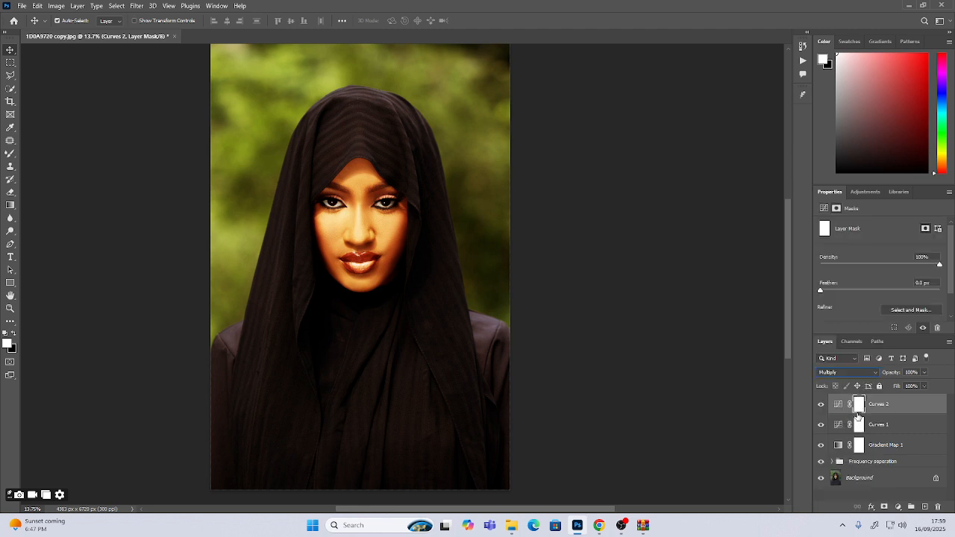
key(ctrl+i)
click(859, 426)
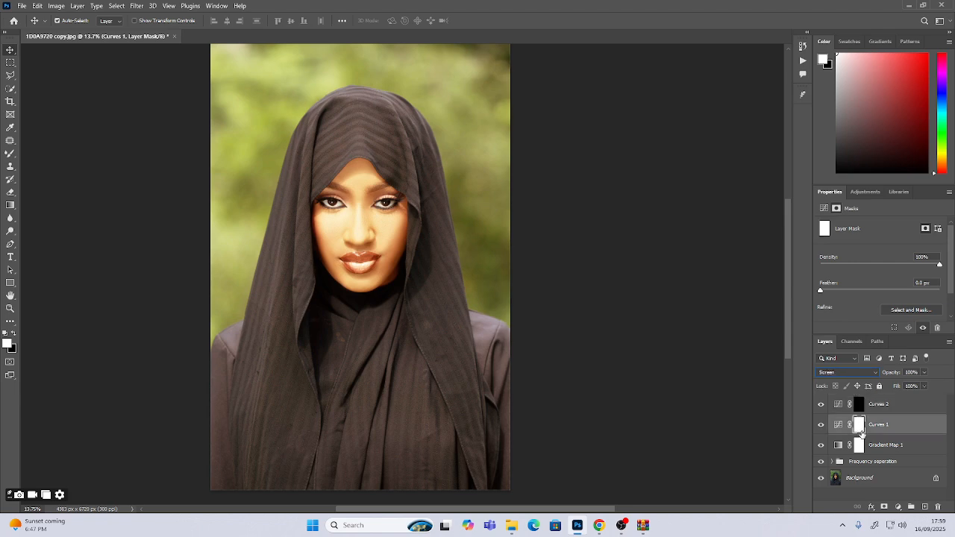
key(ctrl+i)
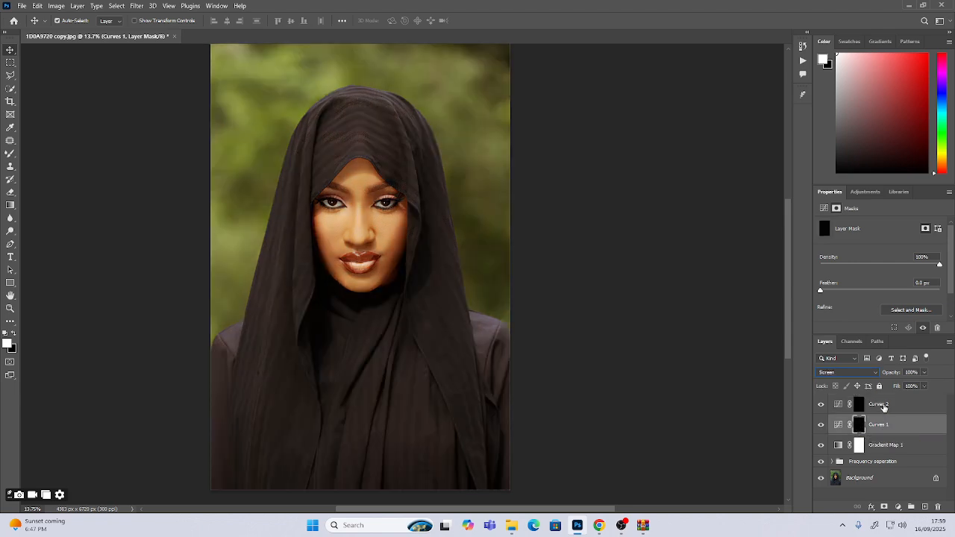
- Group the Curves 1 and Curves 2 layers and name the group "dodge and burn"
shift+click(884, 409)
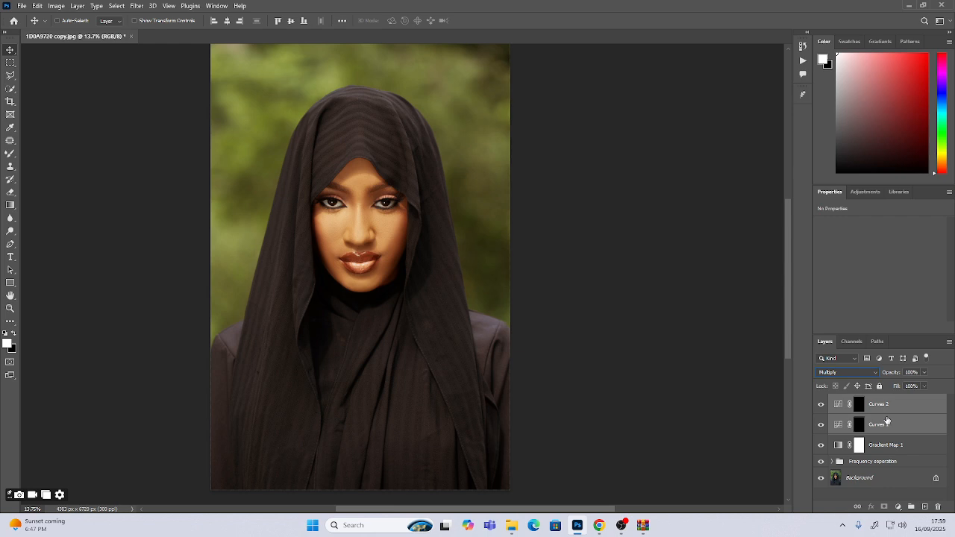
key(ctrl+g)
double_click(858, 400)
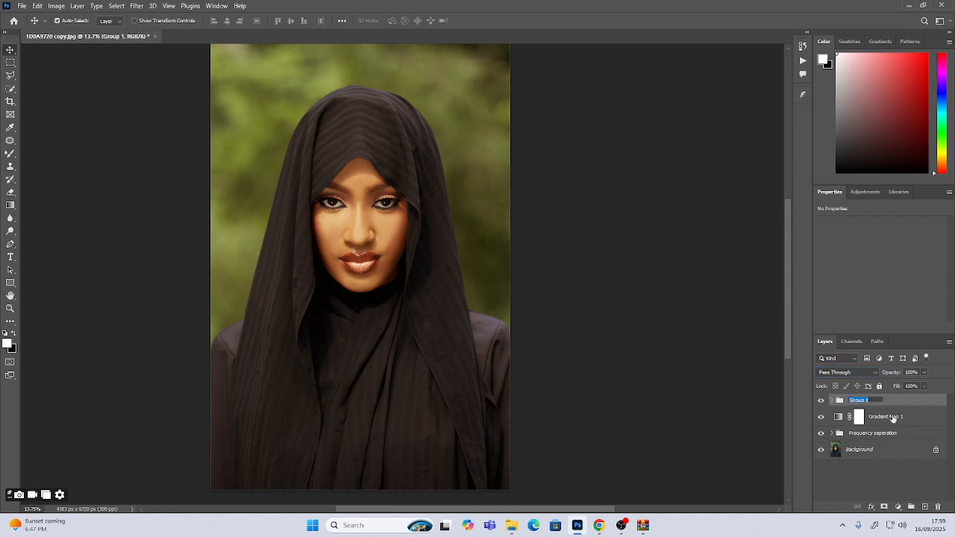
text(dodge and bur)
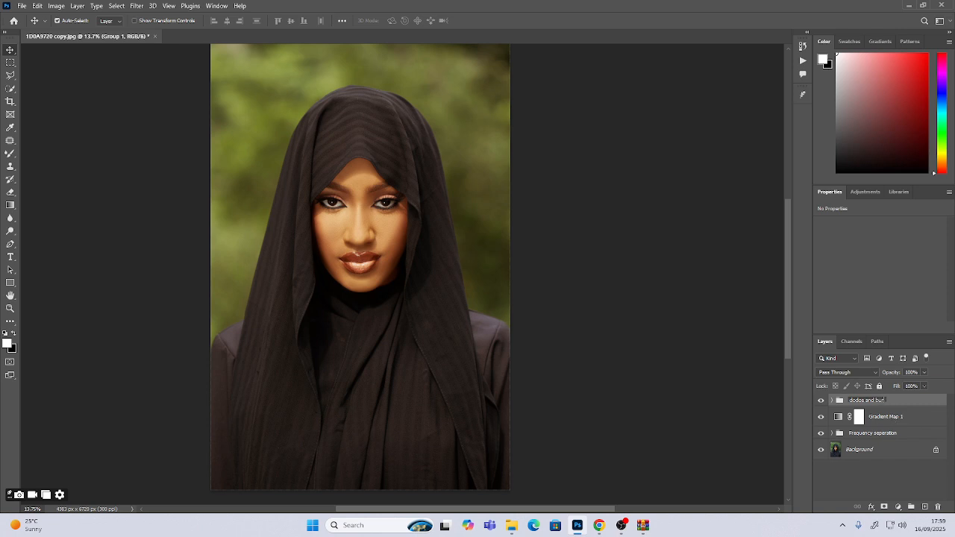
text(n)
key(Return)
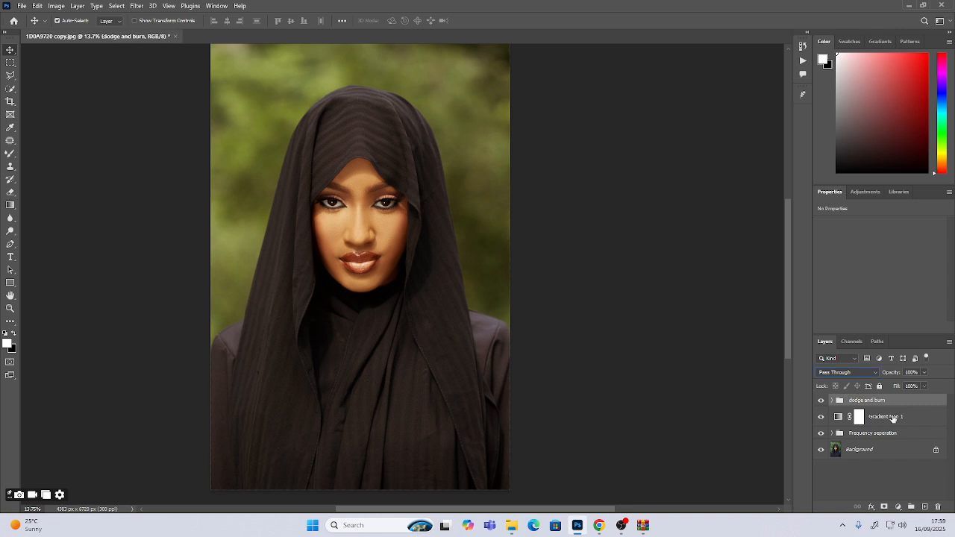
- Hide the Gradient Map 1 layer and the Frequency seperation group, keeping the layers inside the dodge and burn group listed
click(831, 400)
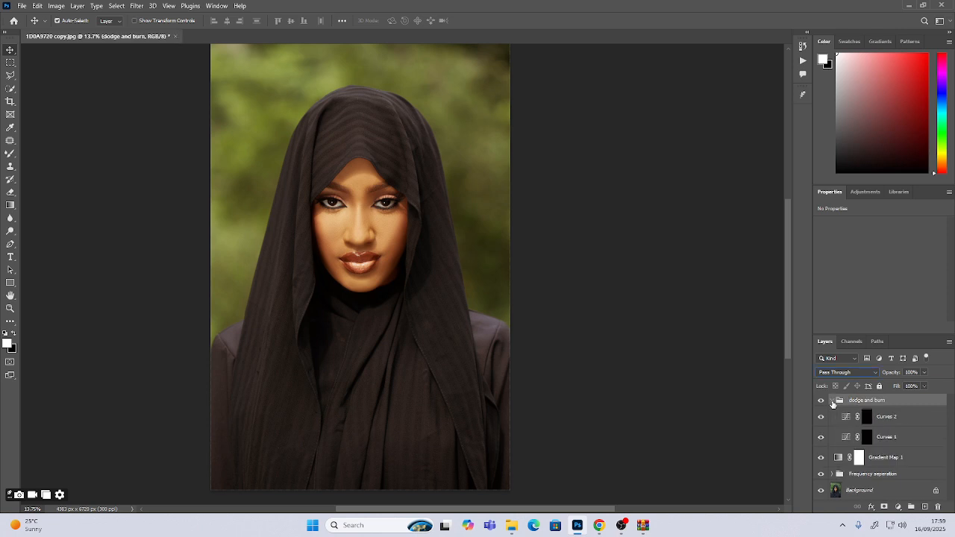
click(867, 437)
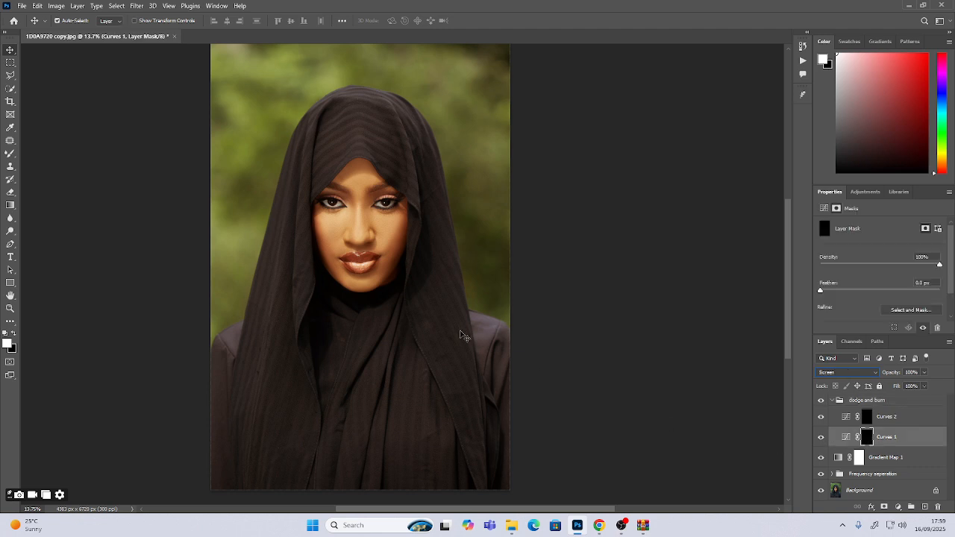
click(355, 202)
scroll(355, 198, up, 3)
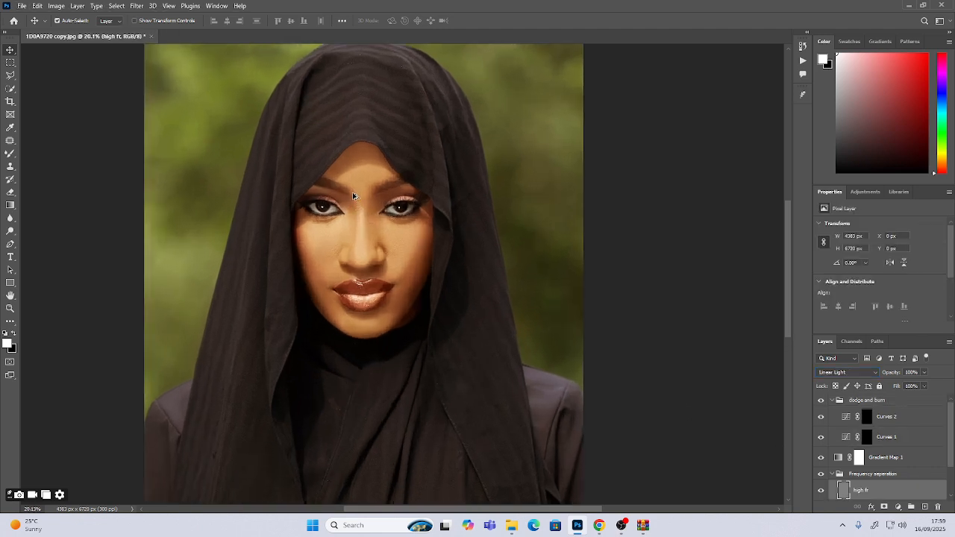
scroll(362, 206, up, 1)
drag(369, 273, 366, 252)
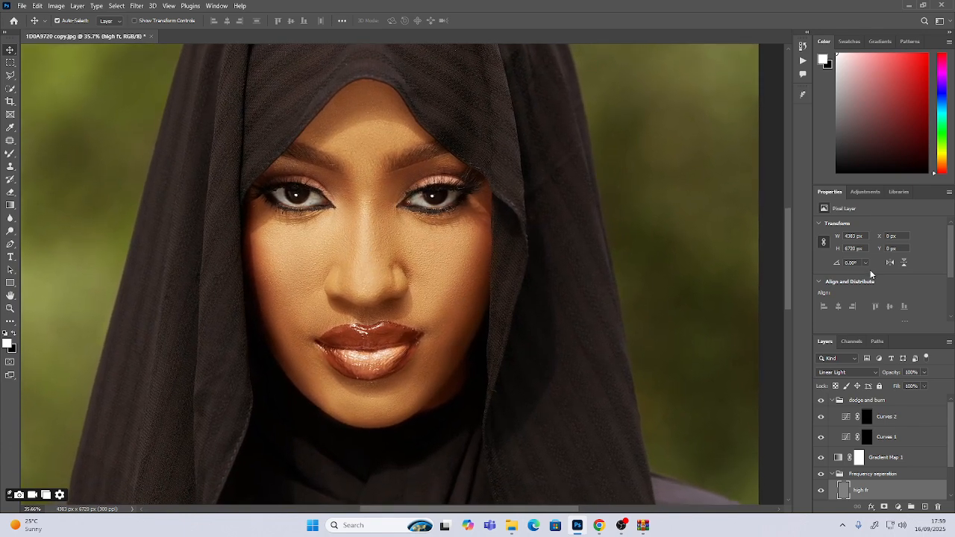
drag(788, 261, 789, 274)
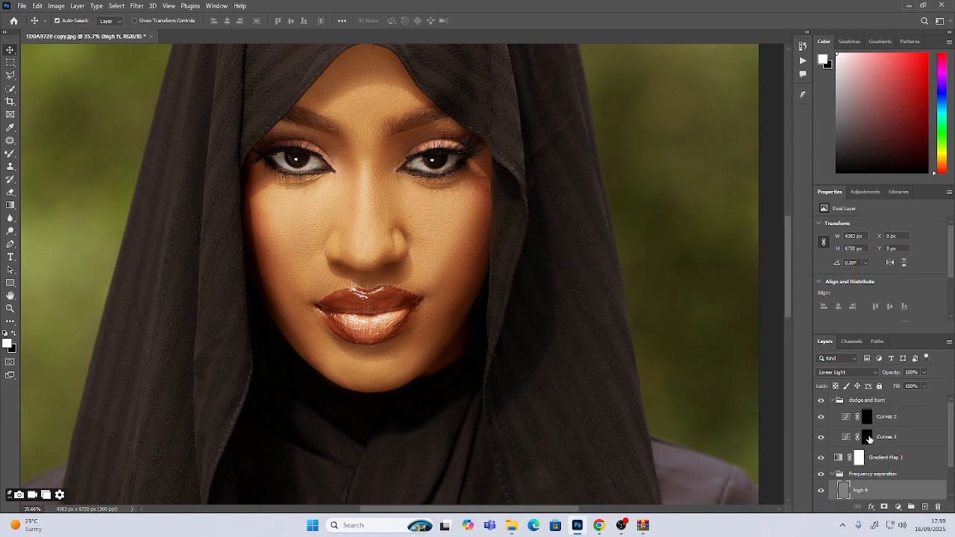
click(827, 475)
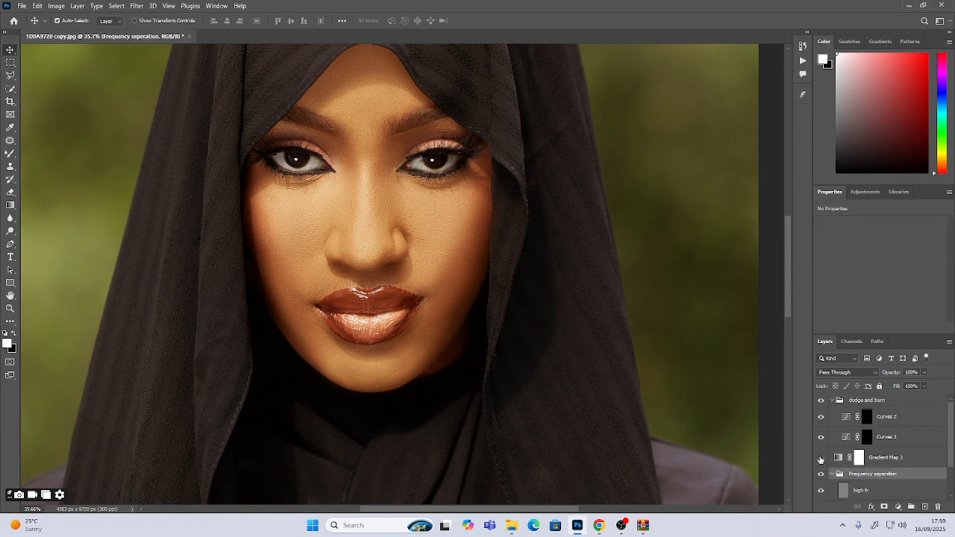
click(821, 458)
click(822, 474)
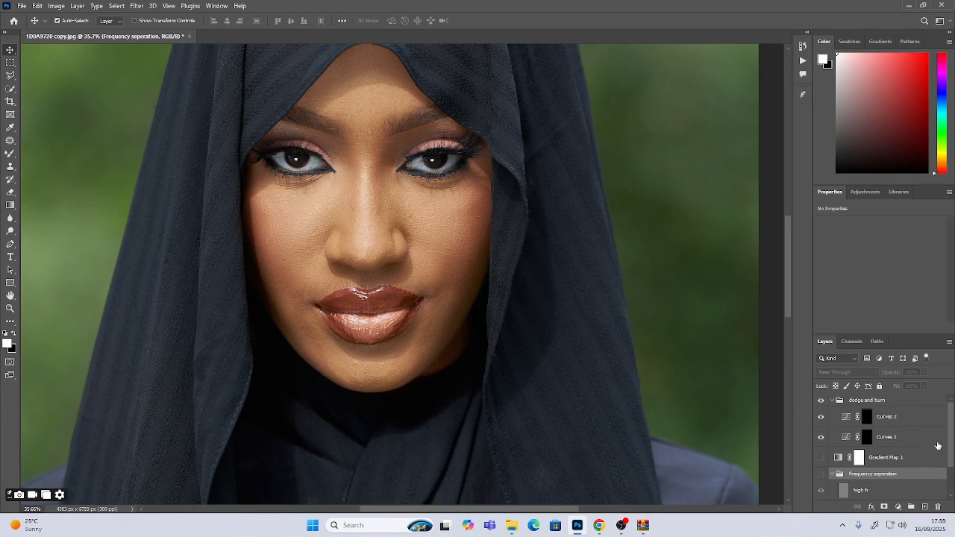
scroll(953, 436, down, 1)
- Paint short white highlight strokes across the mid-forehead on the Curves 1 mask with a 30 px soft brush
click(866, 431)
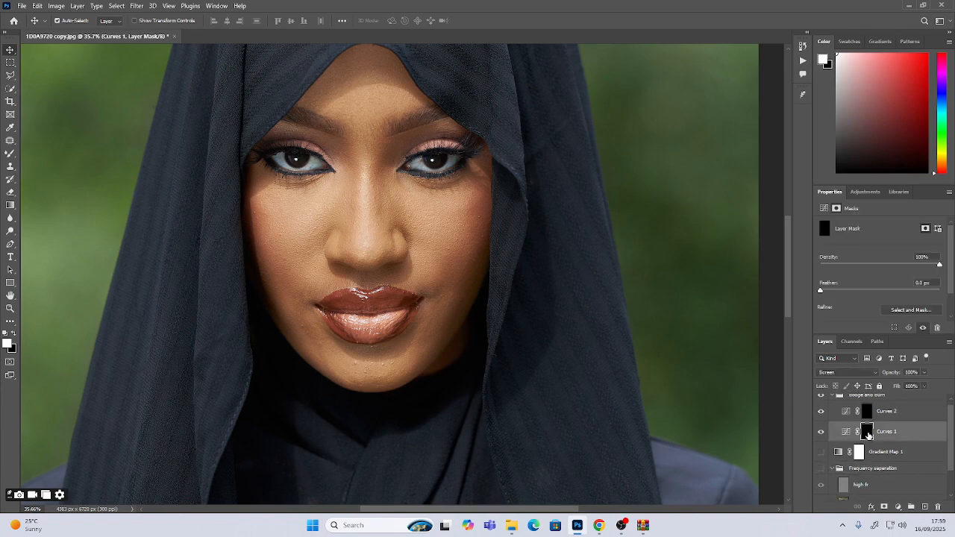
click(9, 154)
click(51, 154)
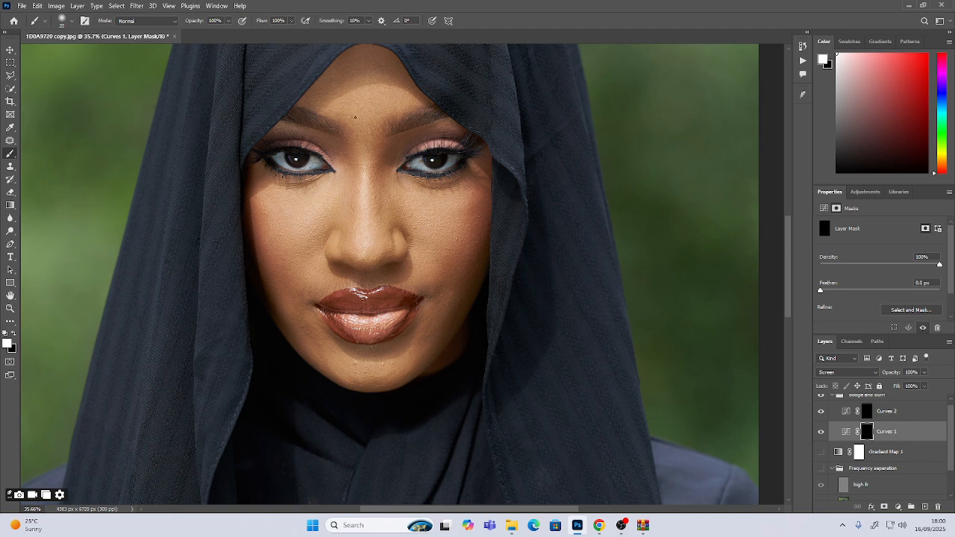
key(])
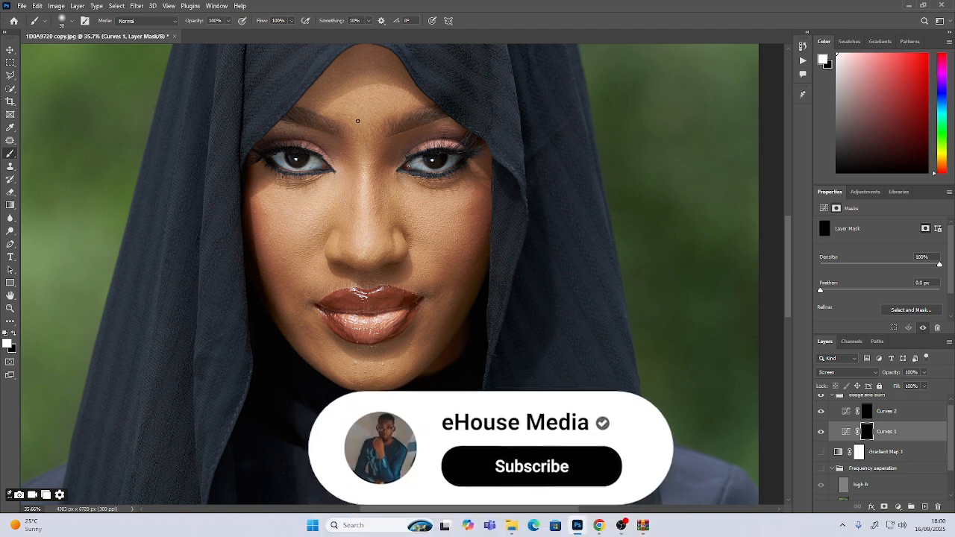
mouse_move(351, 121)
mouse_down()
mouse_move(382, 115)
mouse_move(369, 109)
mouse_move(390, 94)
mouse_up()
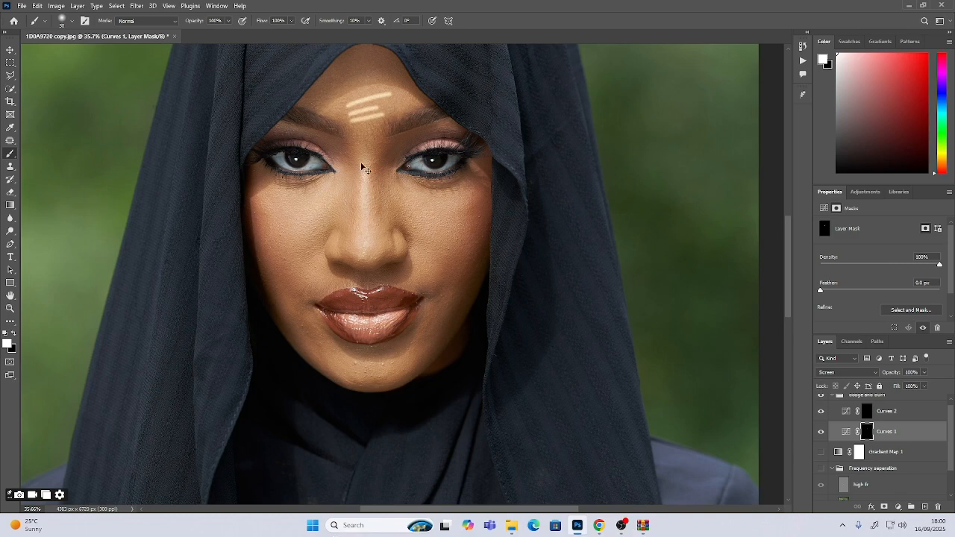
key(ctrl+z)
drag(339, 109, 391, 102)
- Paint white highlight strokes down the nose, under both eyes and along the chin on the Curves 1 mask, and select the Curves 2 mask
drag(364, 172, 370, 254)
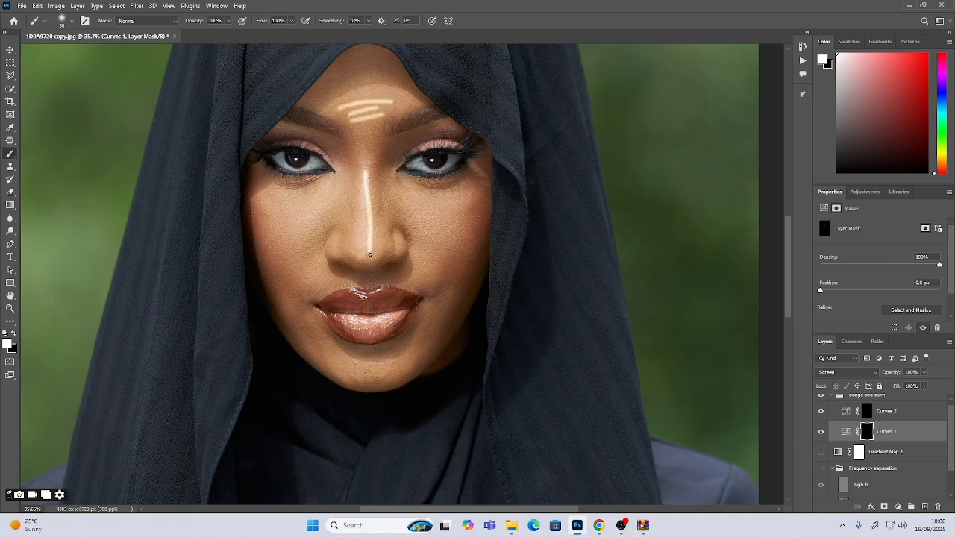
drag(358, 221, 361, 251)
drag(408, 199, 458, 196)
mouse_move(413, 208)
mouse_down()
mouse_move(446, 210)
mouse_move(440, 256)
mouse_up()
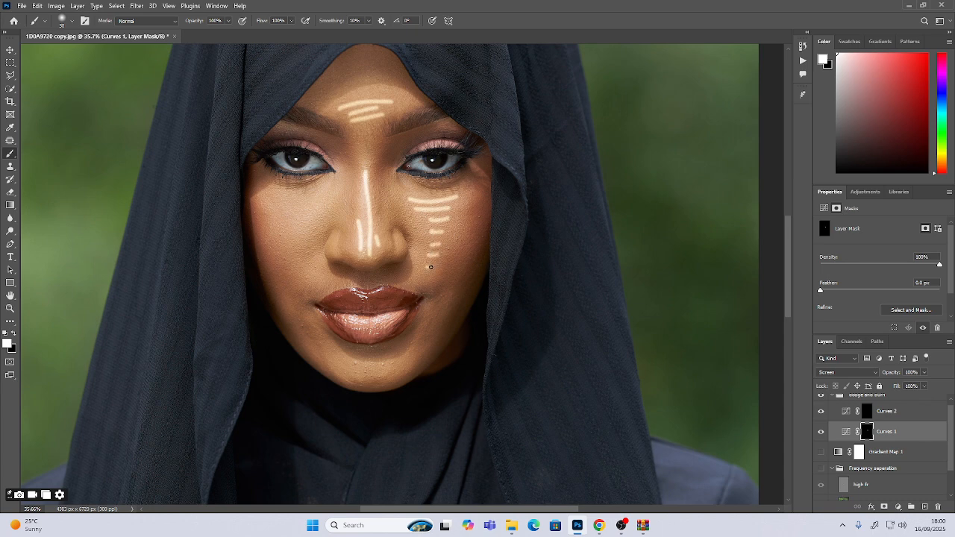
mouse_move(280, 204)
mouse_down()
mouse_move(327, 190)
mouse_move(317, 252)
mouse_up()
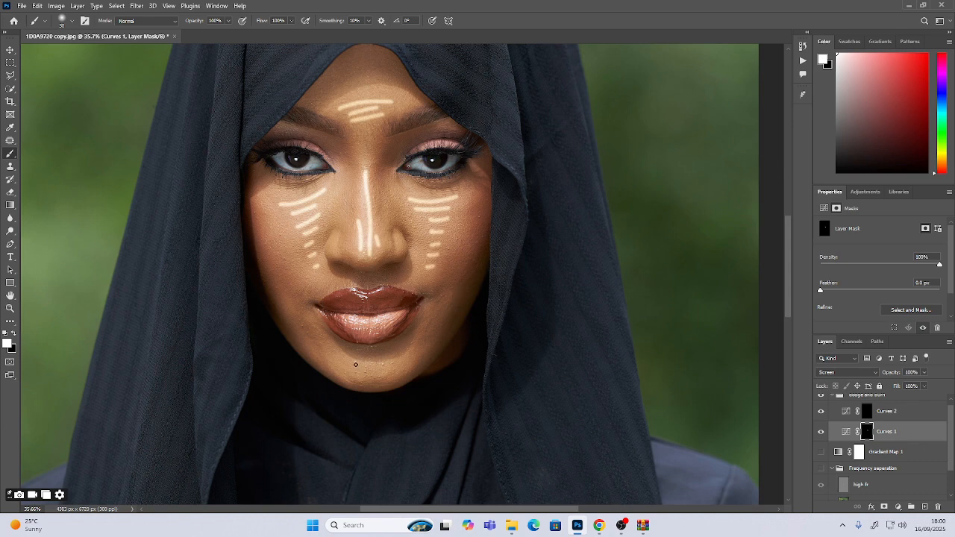
drag(336, 364, 401, 365)
click(867, 412)
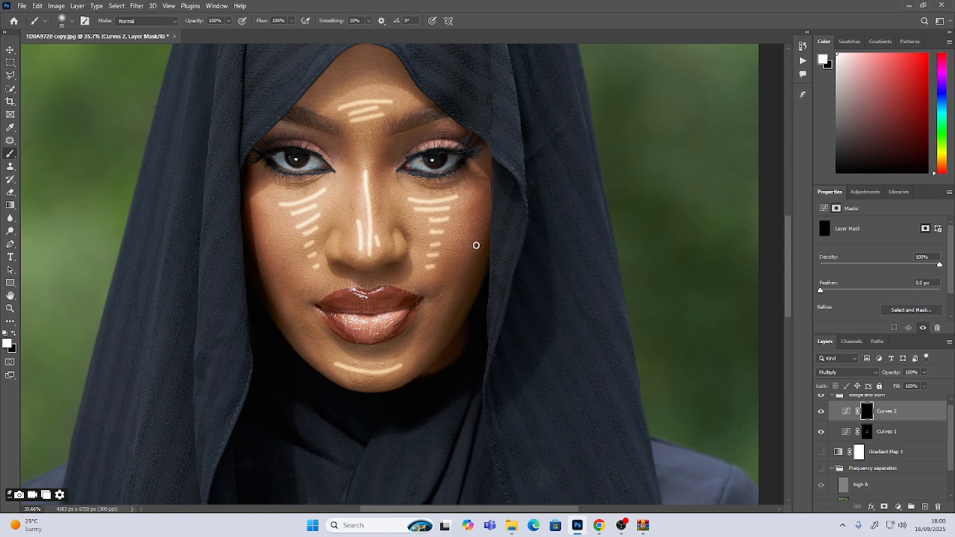
click(475, 235)
drag(477, 237, 456, 305)
key(ctrl+z)
drag(481, 231, 448, 312)
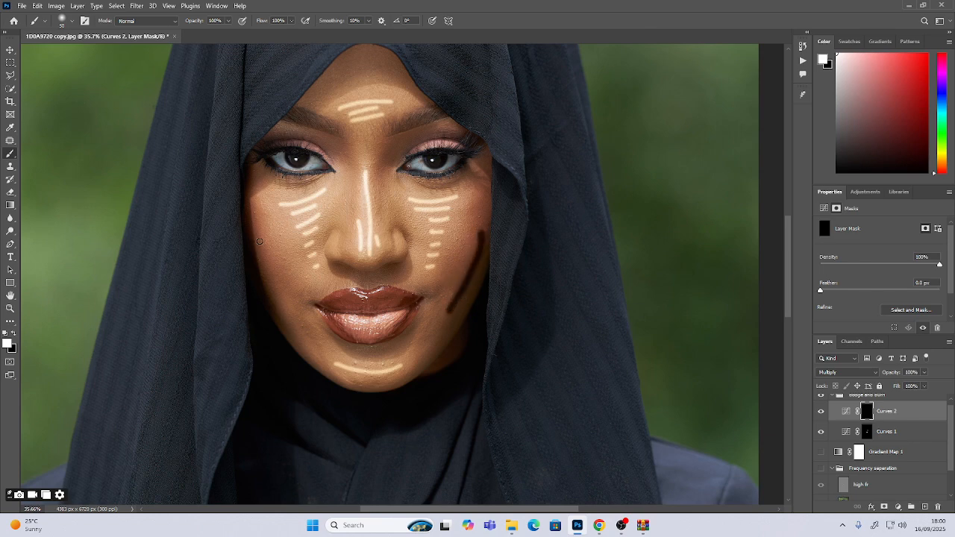
drag(263, 250, 303, 300)
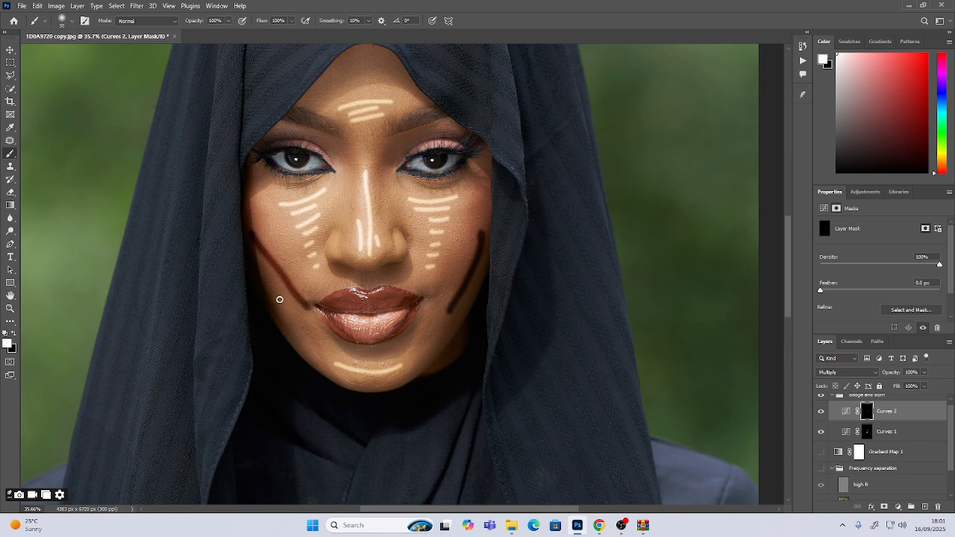
key(ctrl+z)
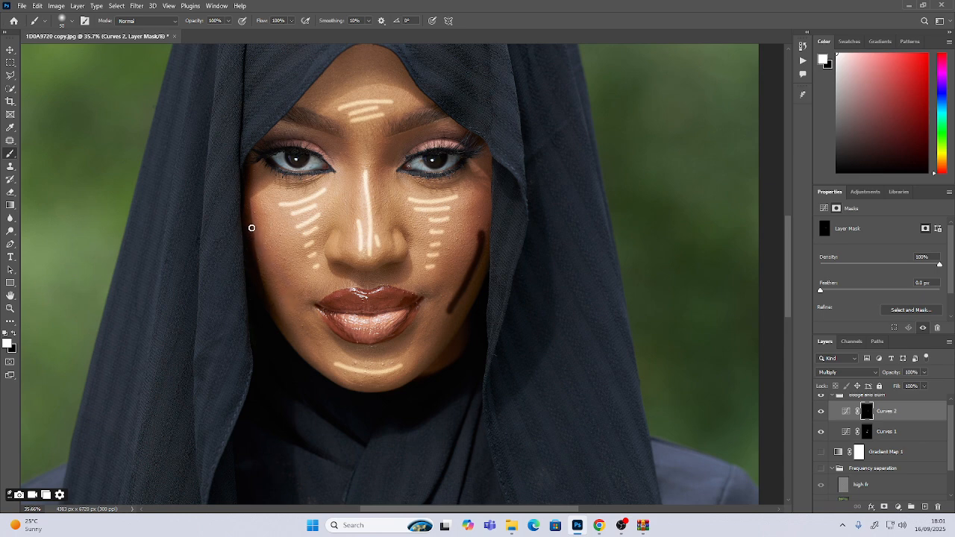
drag(251, 226, 293, 307)
key(ctrl+z)
key(ctrl+z)
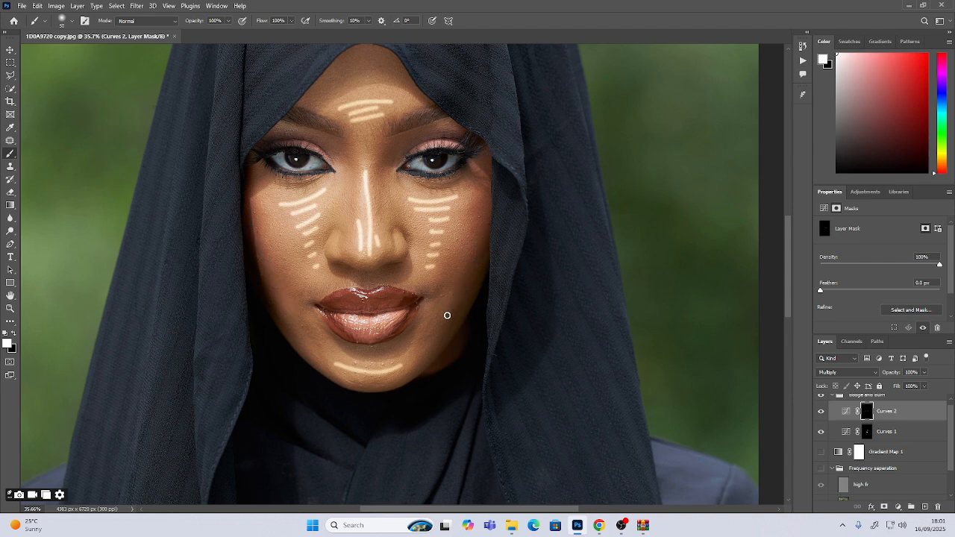
- Paint short white dashes along the outer contours of both cheeks on the Curves 2 mask with a 50 px soft brush
mouse_move(476, 227)
mouse_down()
mouse_move(478, 260)
mouse_move(438, 325)
mouse_up()
mouse_move(256, 234)
mouse_down()
mouse_move(261, 273)
mouse_move(285, 293)
mouse_move(273, 284)
mouse_move(281, 307)
mouse_up()
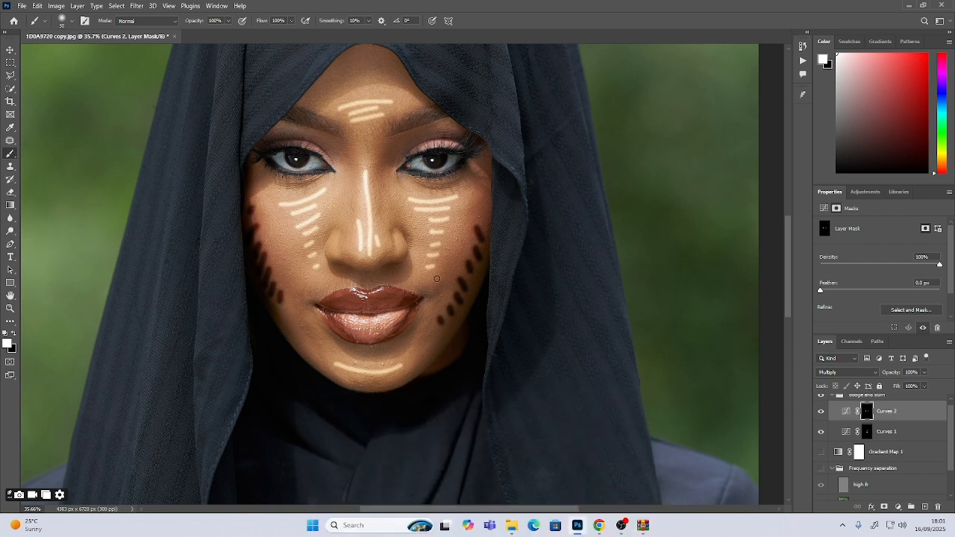
click(484, 213)
click(483, 196)
- Paint white shading strokes beside the nose bridge at both inner eyes and across the upper forehead on the Curves 2 mask
click(333, 146)
drag(341, 153, 349, 165)
key(ctrl+z)
mouse_move(333, 150)
mouse_down()
mouse_move(343, 167)
mouse_move(386, 163)
mouse_up()
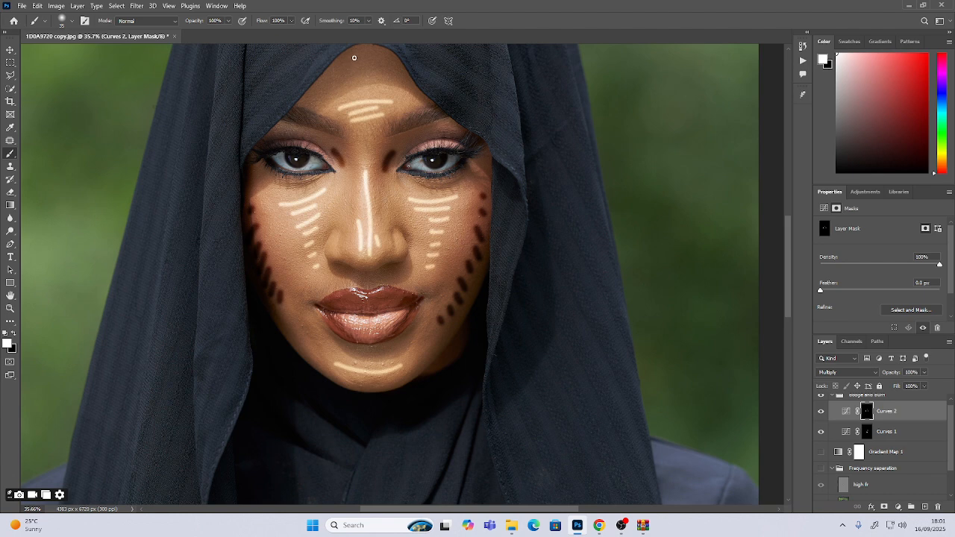
drag(340, 59, 390, 51)
key(ctrl+z)
mouse_move(341, 60)
mouse_down()
mouse_move(376, 53)
mouse_move(374, 61)
mouse_up()
drag(327, 84, 389, 77)
- Feather the Curves 2 layer mask to 75.5 px to blend the burn strokes into the skin
click(864, 289)
click(876, 290)
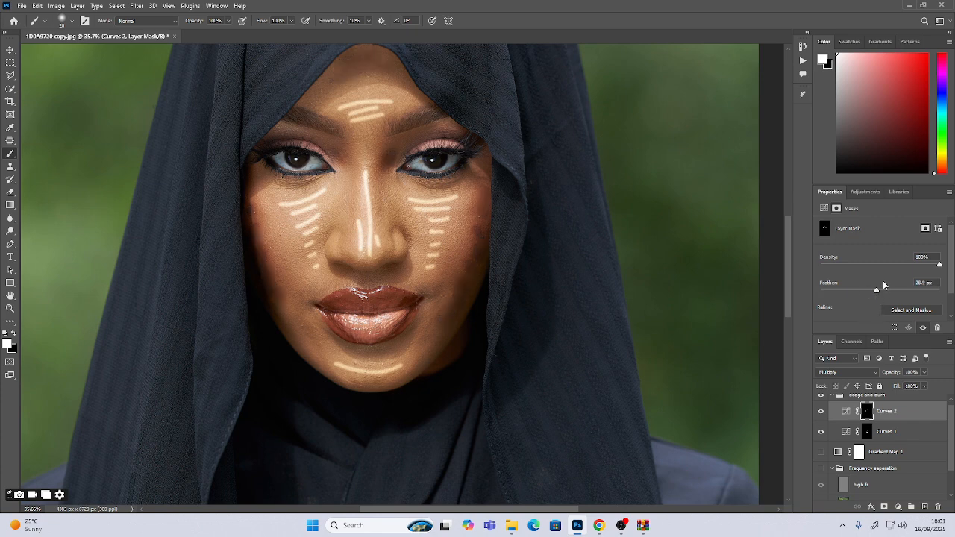
click(883, 290)
click(887, 290)
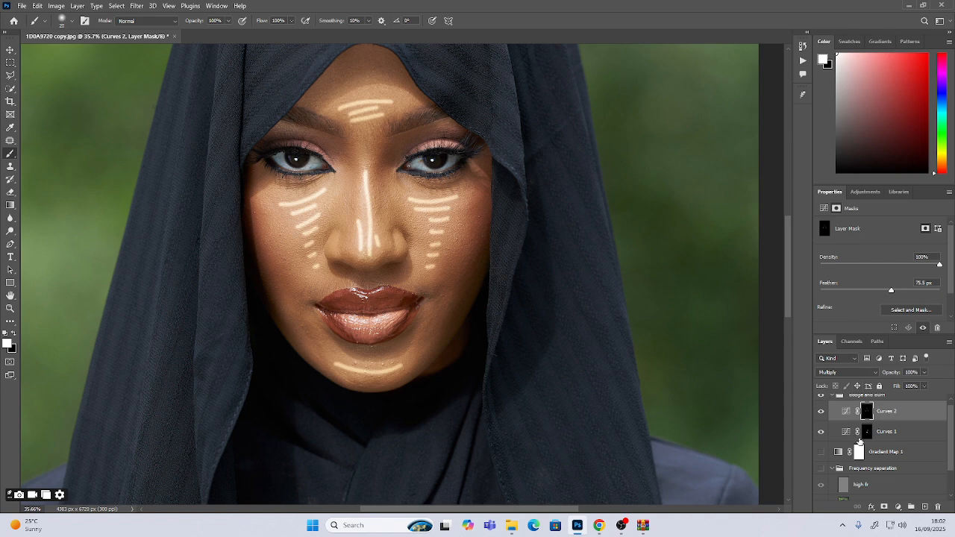
- Feather the Curves 1 layer mask until the highlight strokes blend smoothly into the skin
click(866, 432)
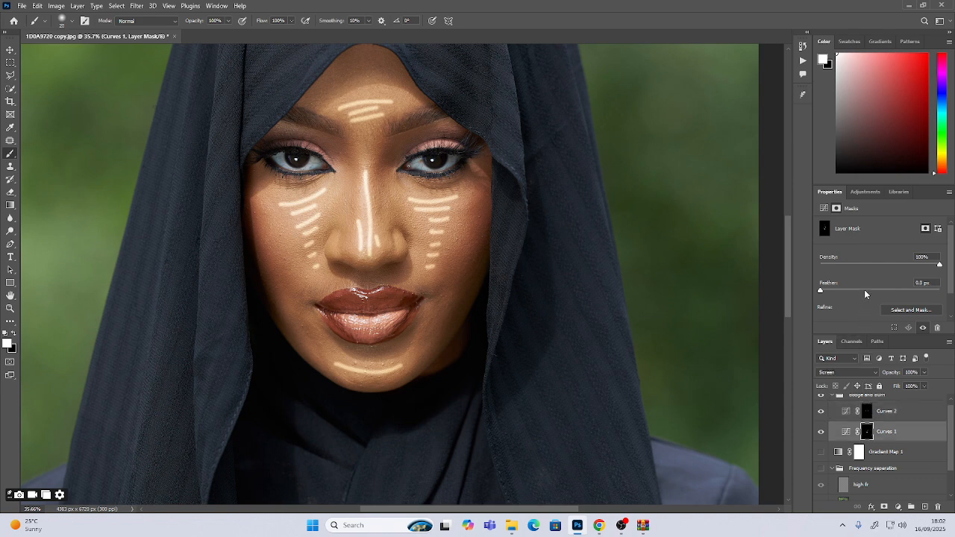
click(864, 290)
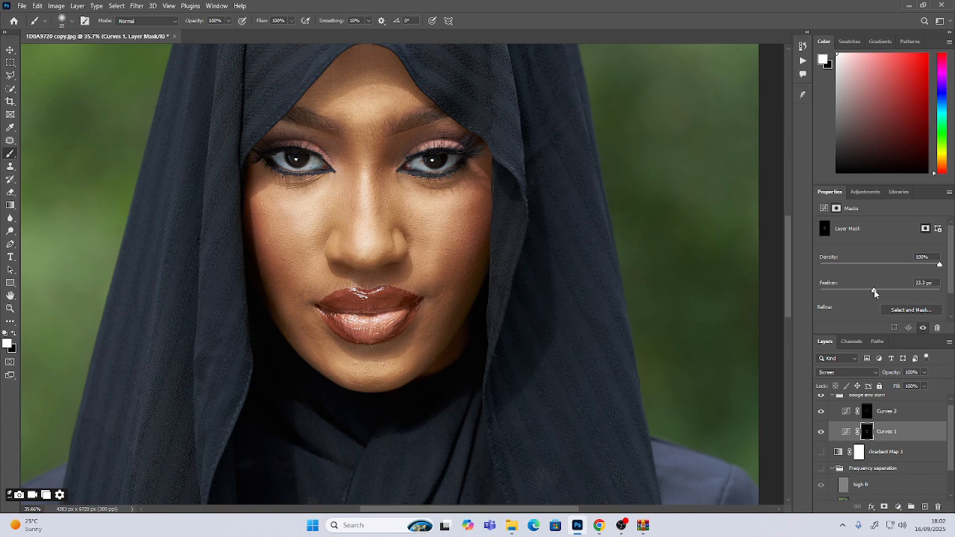
drag(873, 291, 879, 293)
- Collapse the dodge and burn group and compare the whole portrait with and without its effect, leaving the group visible
click(832, 396)
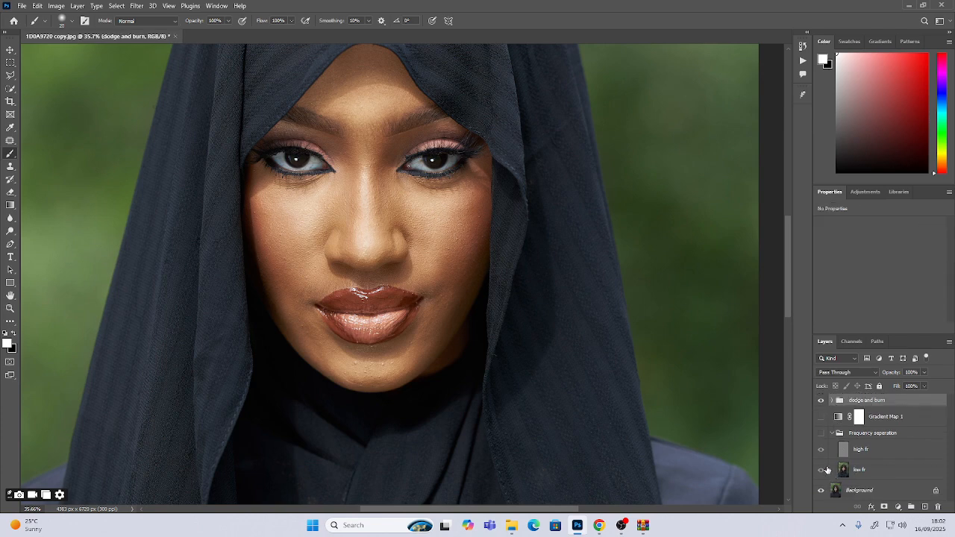
click(820, 401)
click(820, 402)
click(821, 402)
scroll(359, 232, down, 2)
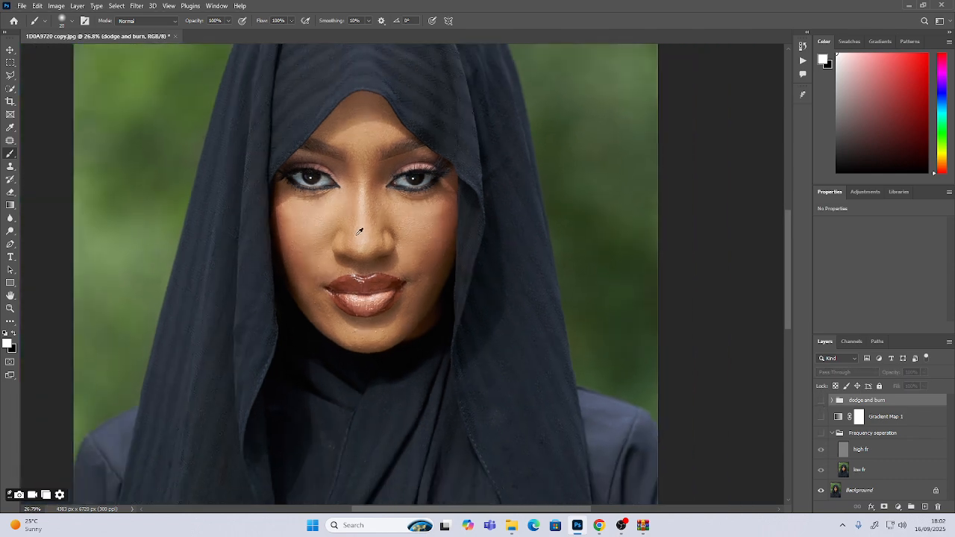
scroll(358, 231, down, 3)
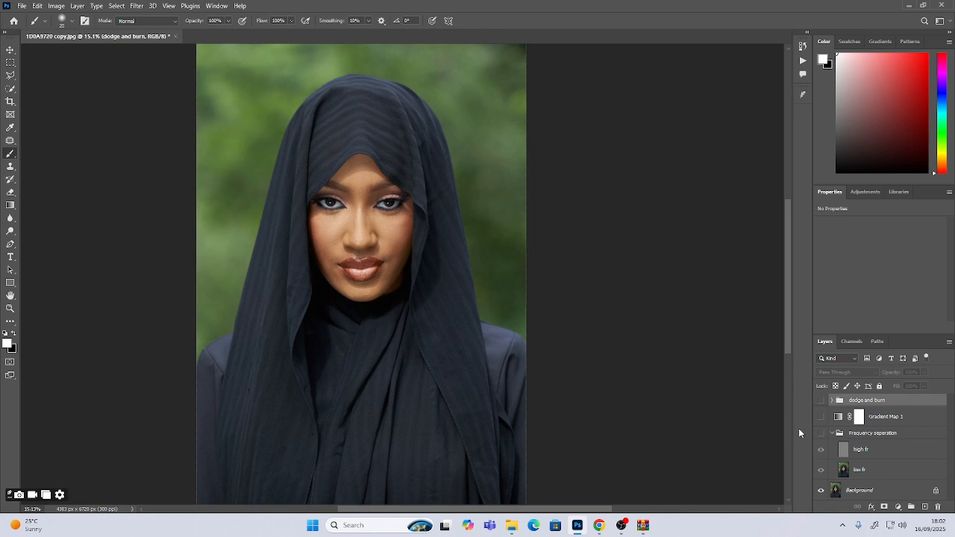
click(821, 402)
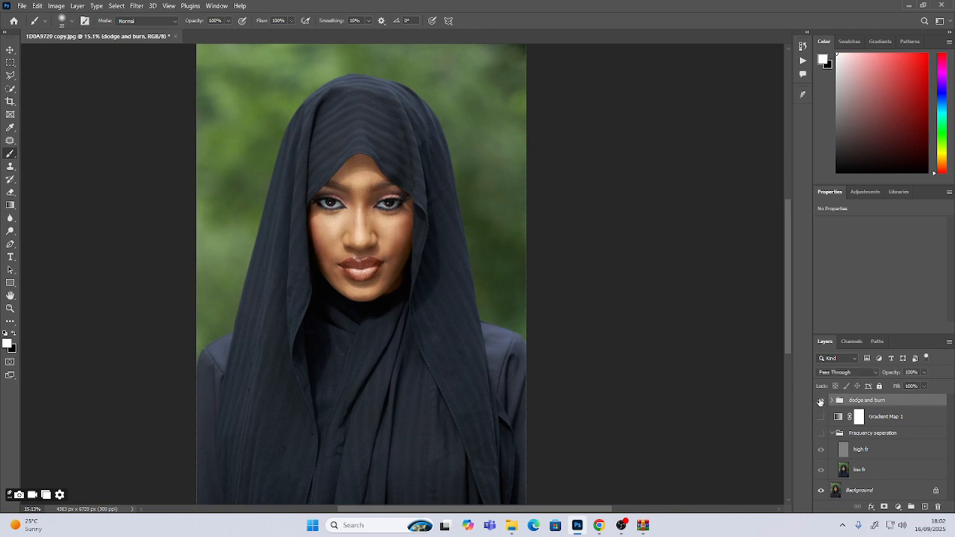
click(820, 402)
click(821, 401)
click(821, 401)
click(821, 401)
click(820, 401)
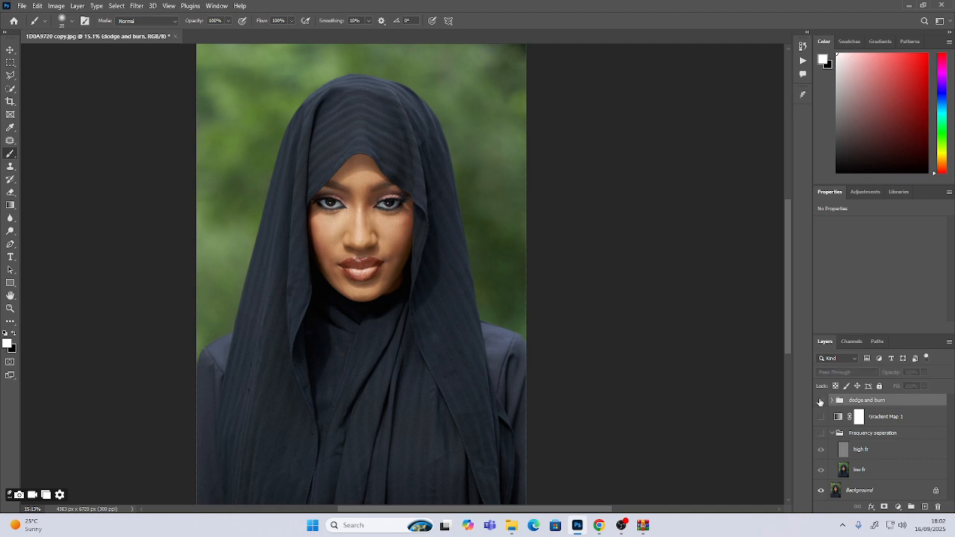
click(821, 401)
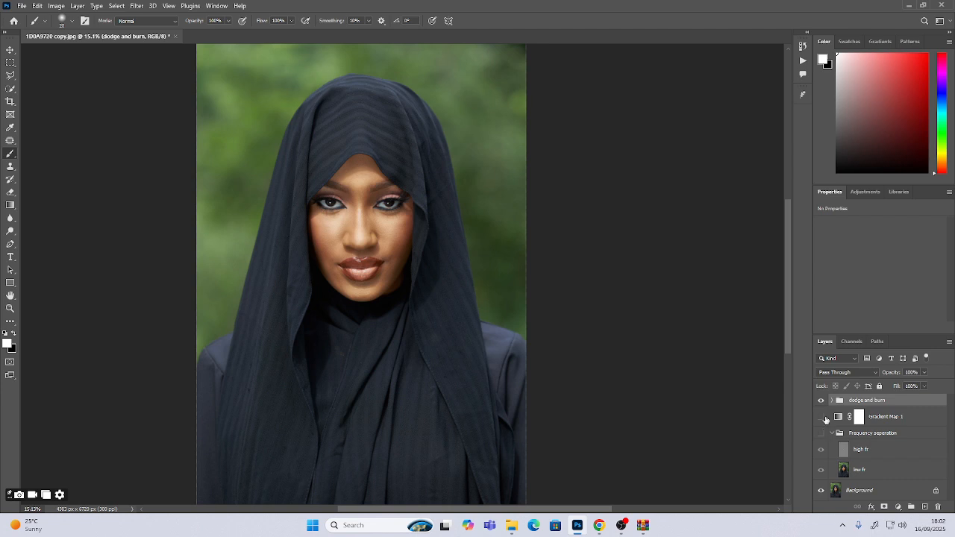
- Make the frequency separation group and the Gradient Map 1 layer visible again, collapse the group, and keep dodge and burn visible
click(821, 433)
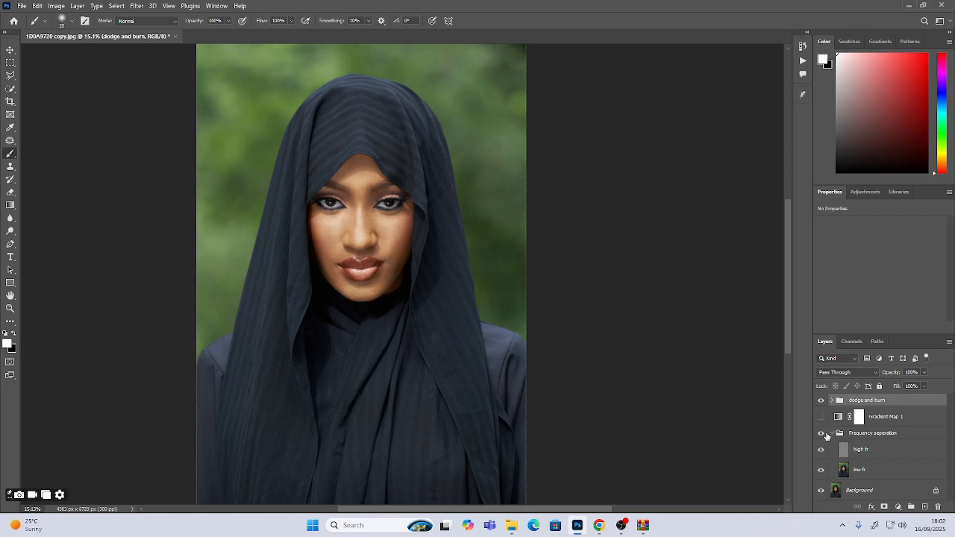
click(832, 433)
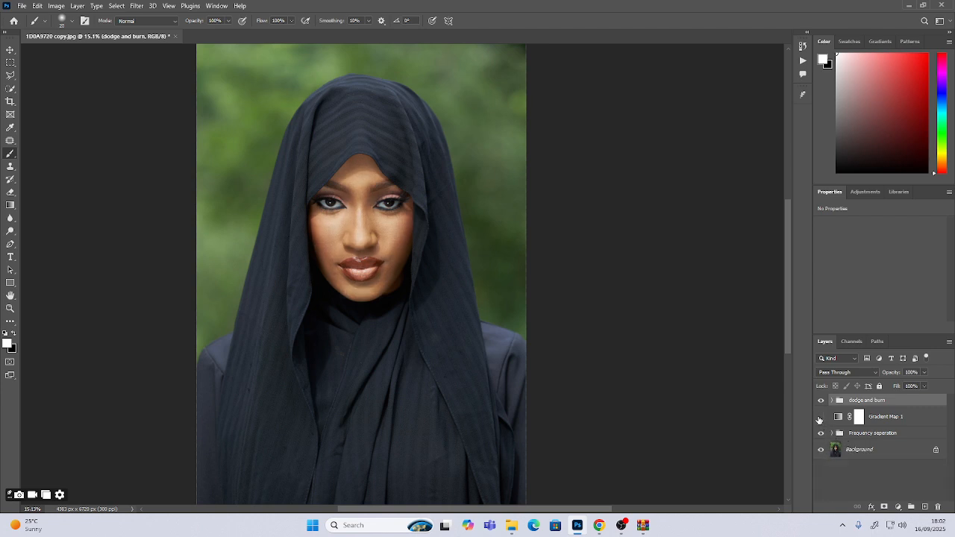
click(821, 417)
click(821, 401)
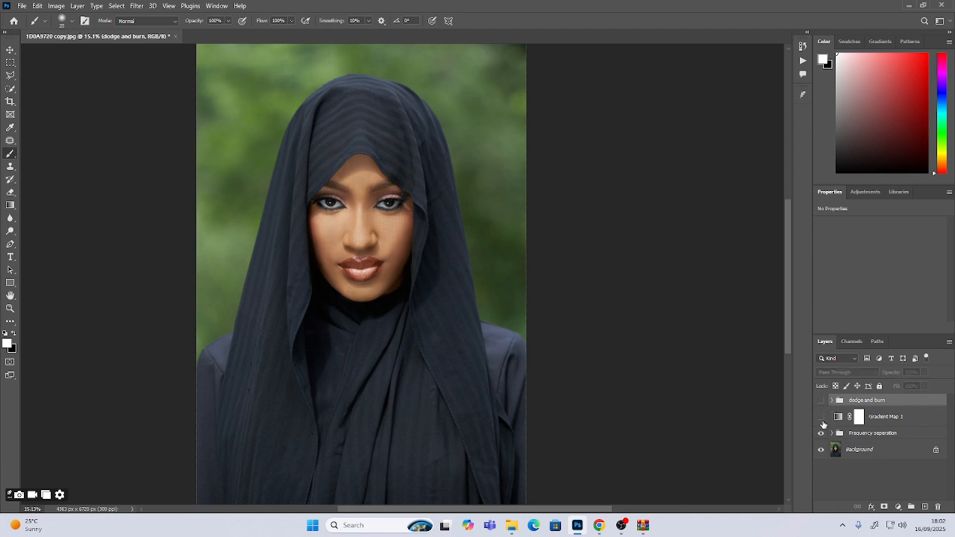
click(822, 418)
click(820, 402)
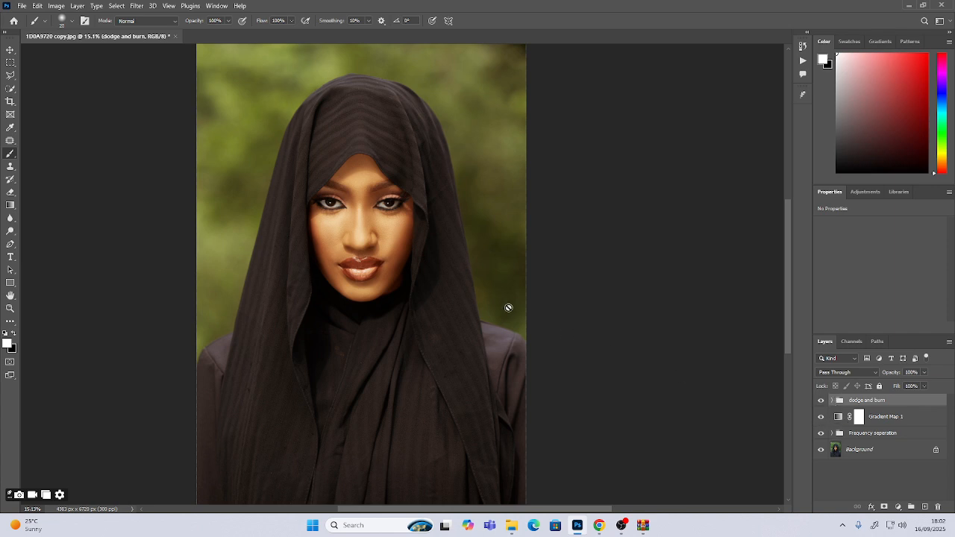
- Compare the face with the dodge and burn group hidden and shown, leave it visible, and review the whole portrait
scroll(366, 211, up, 3)
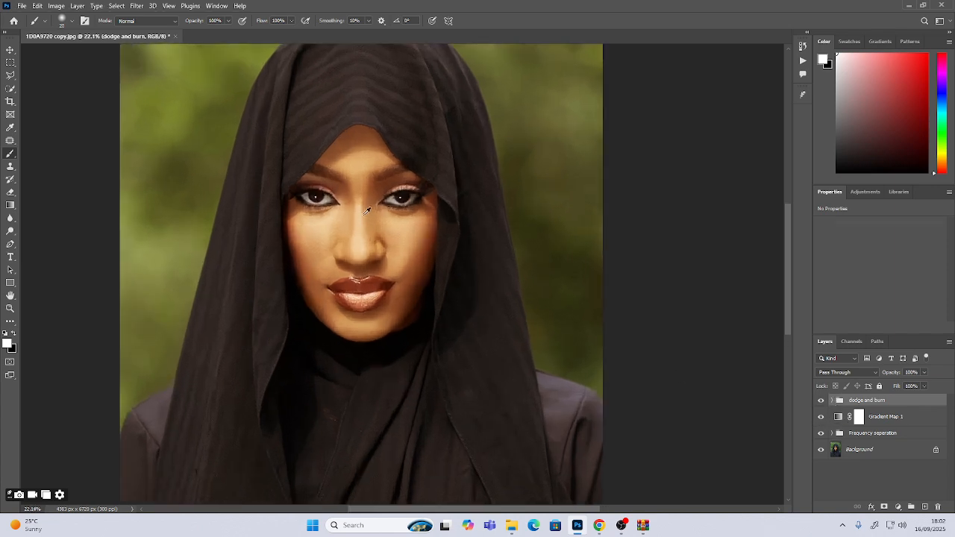
scroll(366, 211, up, 1)
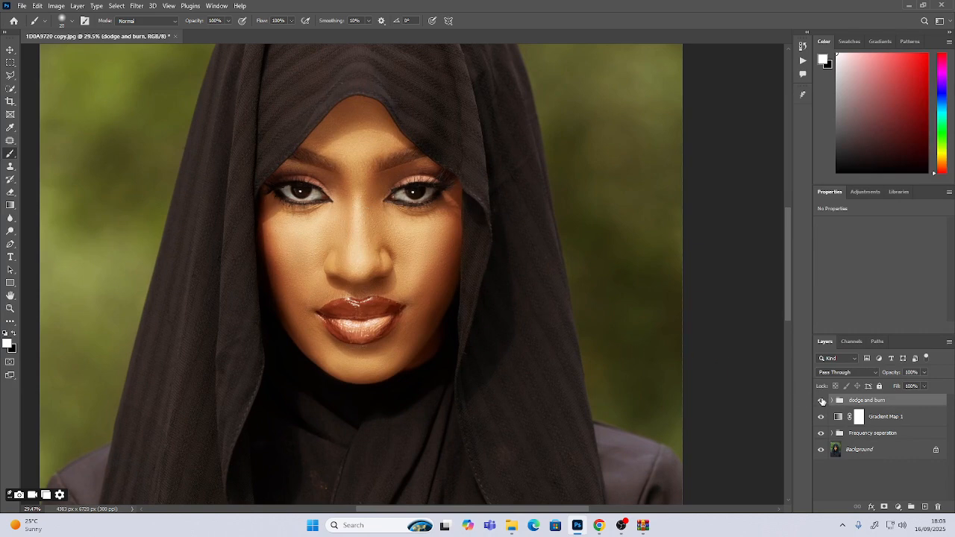
click(821, 401)
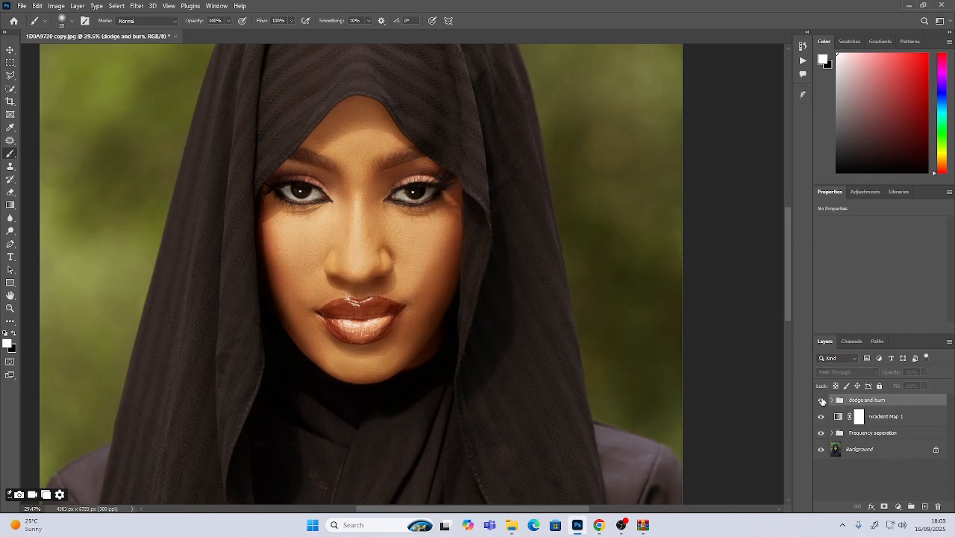
click(821, 400)
click(821, 401)
click(822, 400)
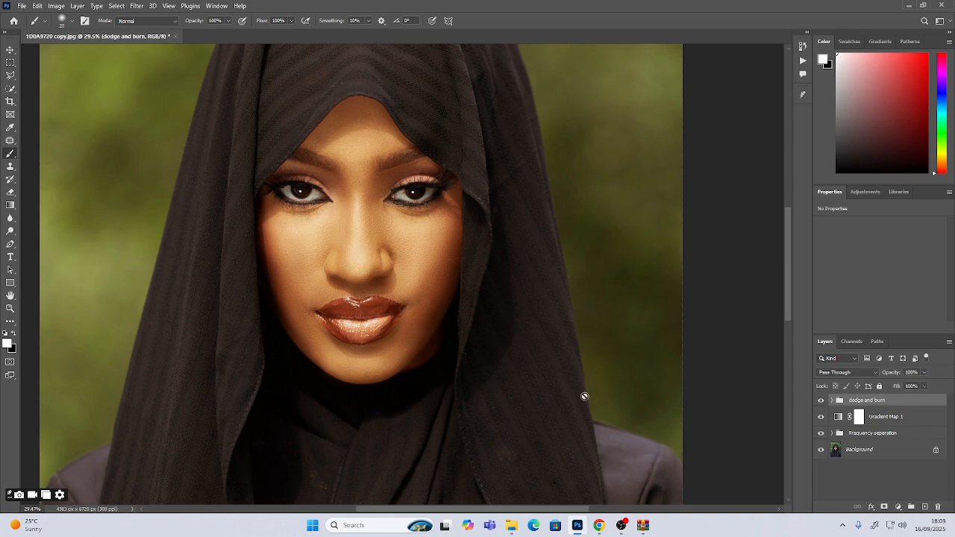
scroll(340, 261, down, 3)
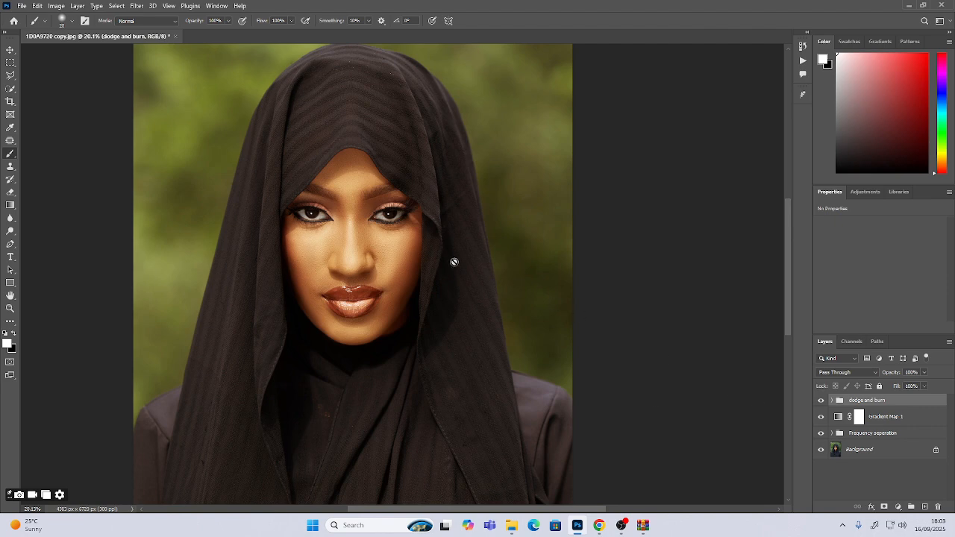
scroll(429, 221, down, 3)
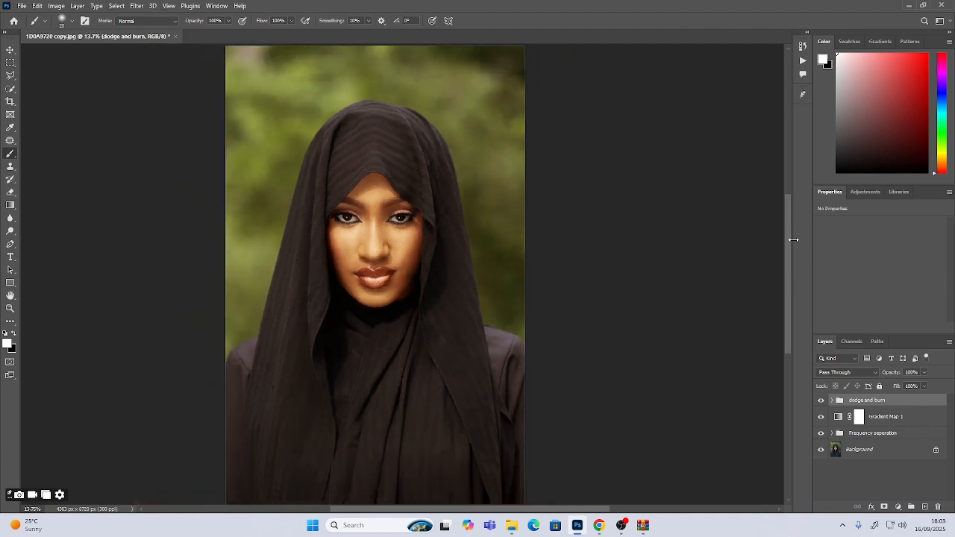
drag(789, 237, 789, 243)
scroll(441, 239, down, 1)
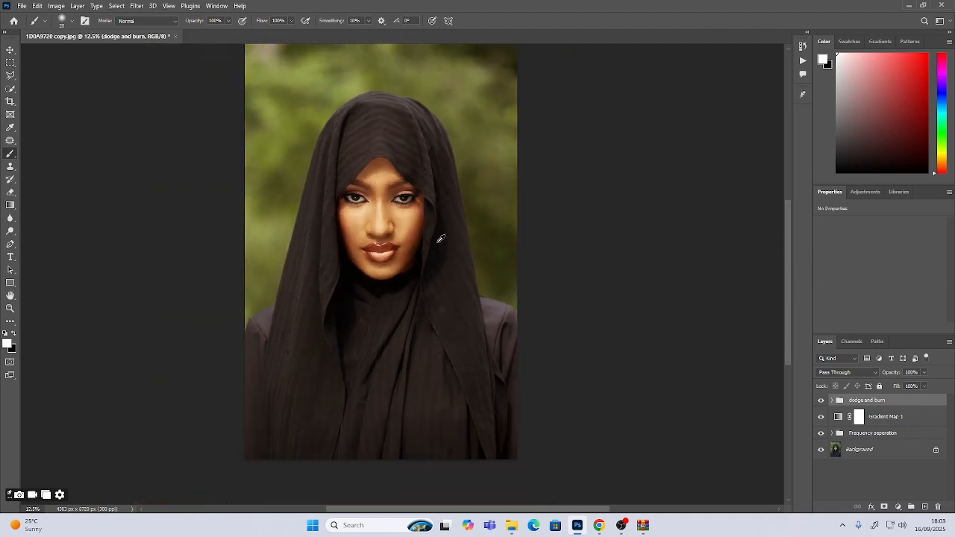
- Set the Gradient Map 1 layer's opacity to 70% and reselect the dodge and burn group
key(v)
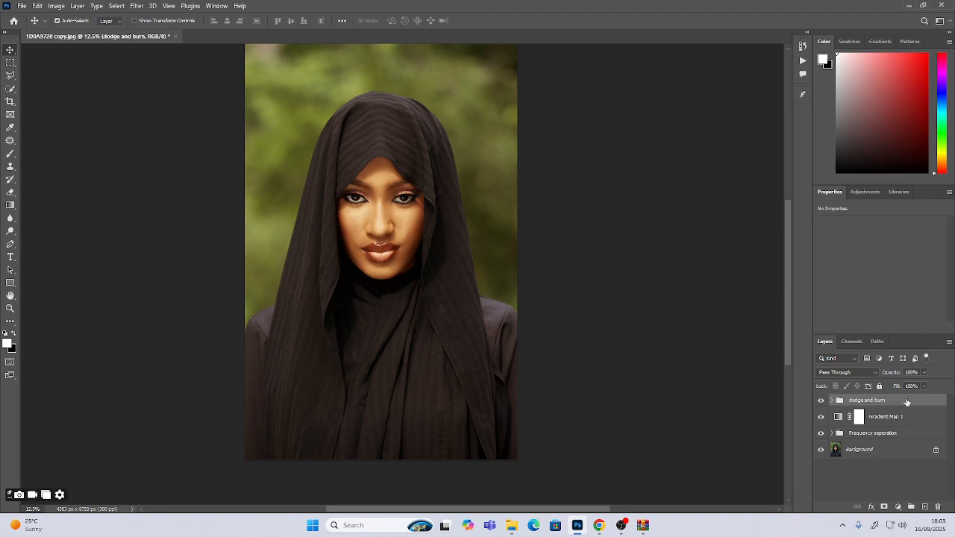
click(883, 420)
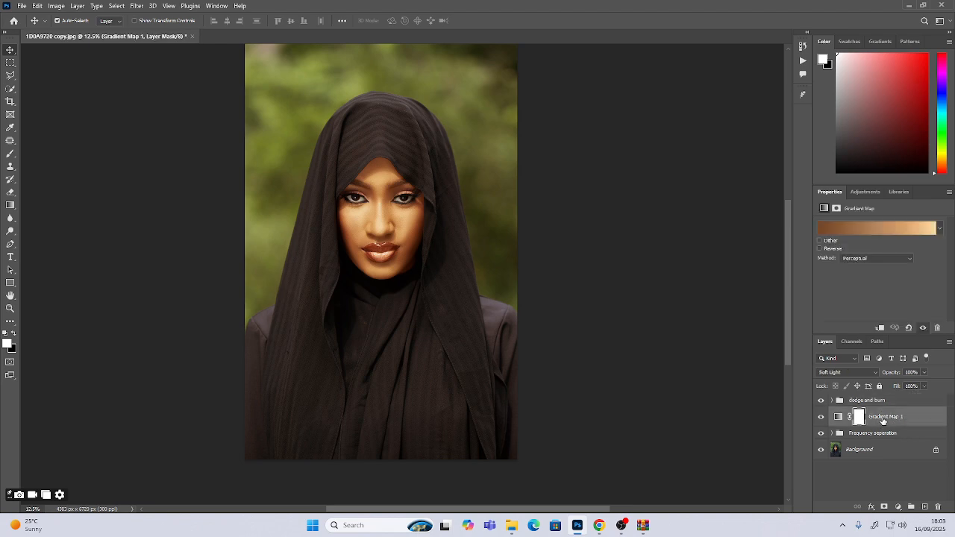
click(924, 386)
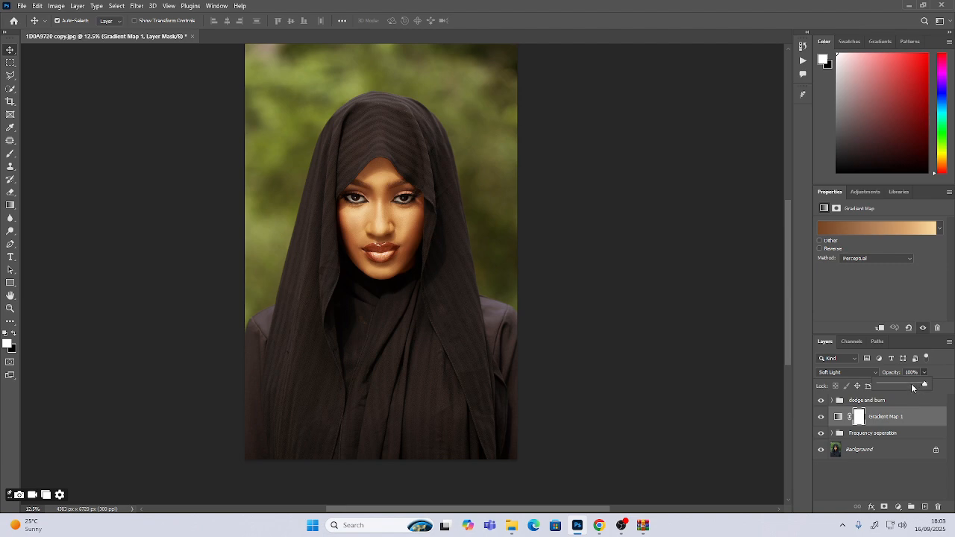
click(912, 373)
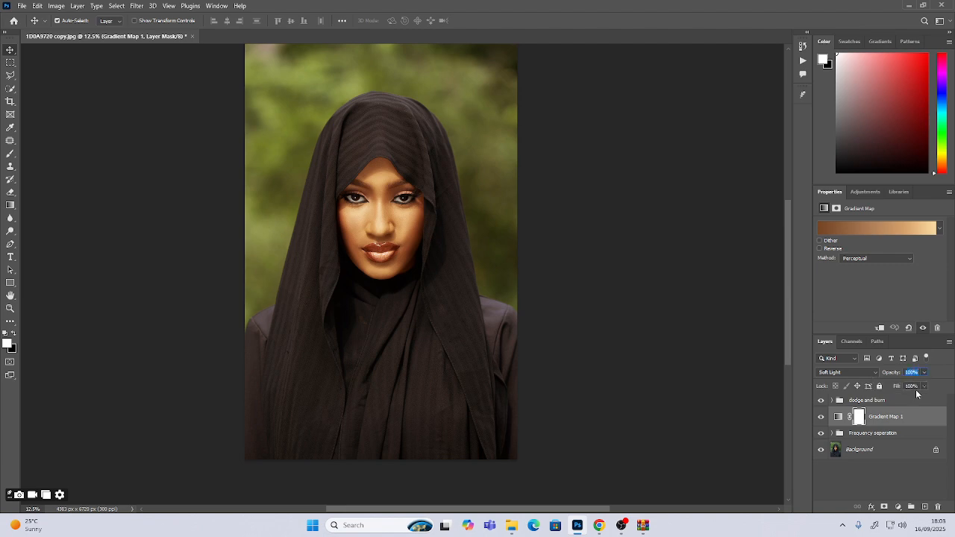
text(7)
click(866, 400)
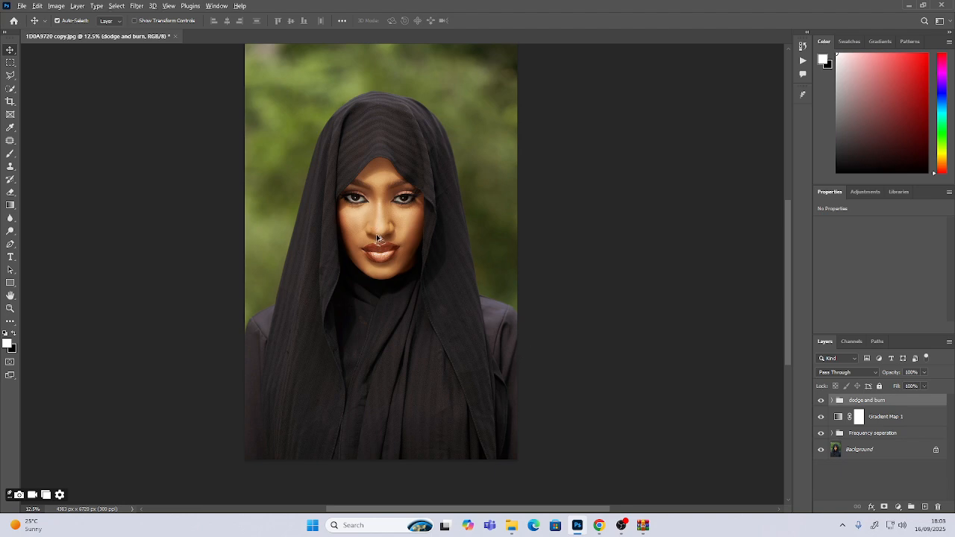
- Expand the dodge and burn group and brush white highlights onto the lips on the Curves 1 layer mask
scroll(380, 243, up, 1)
scroll(380, 243, up, 6)
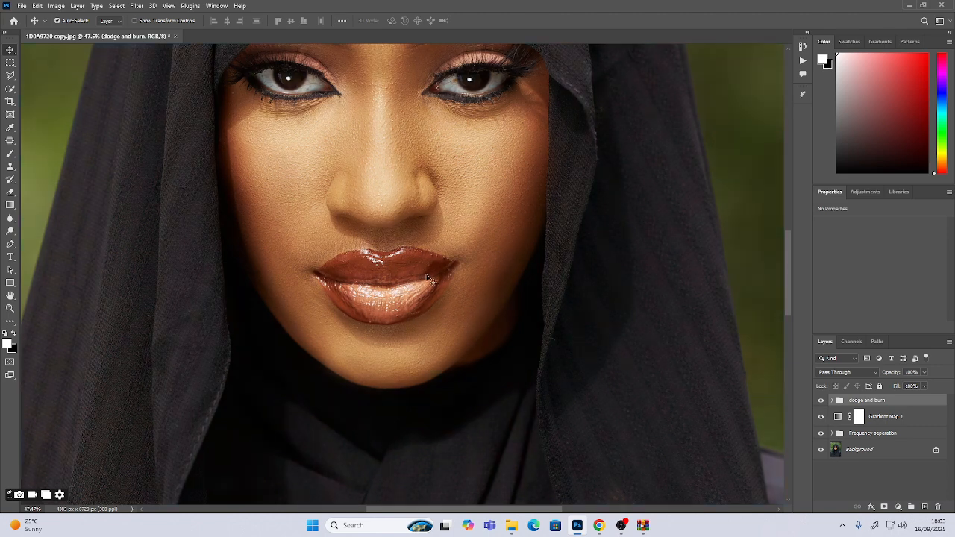
scroll(406, 273, down, 3)
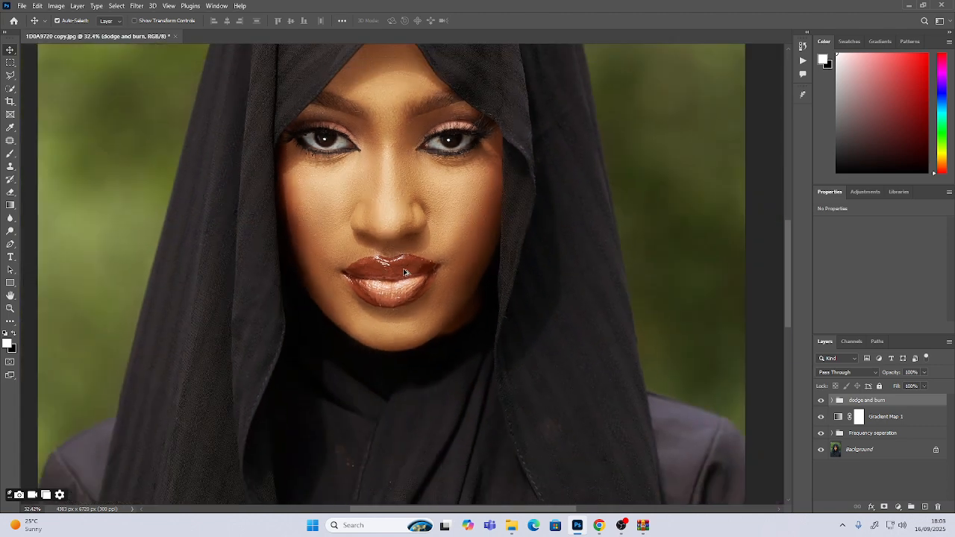
scroll(403, 272, down, 1)
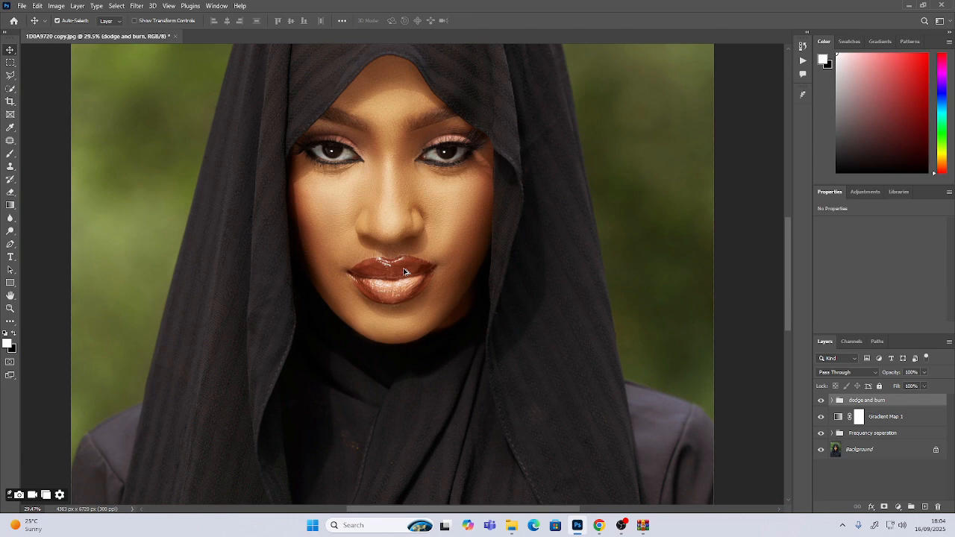
scroll(403, 273, up, 1)
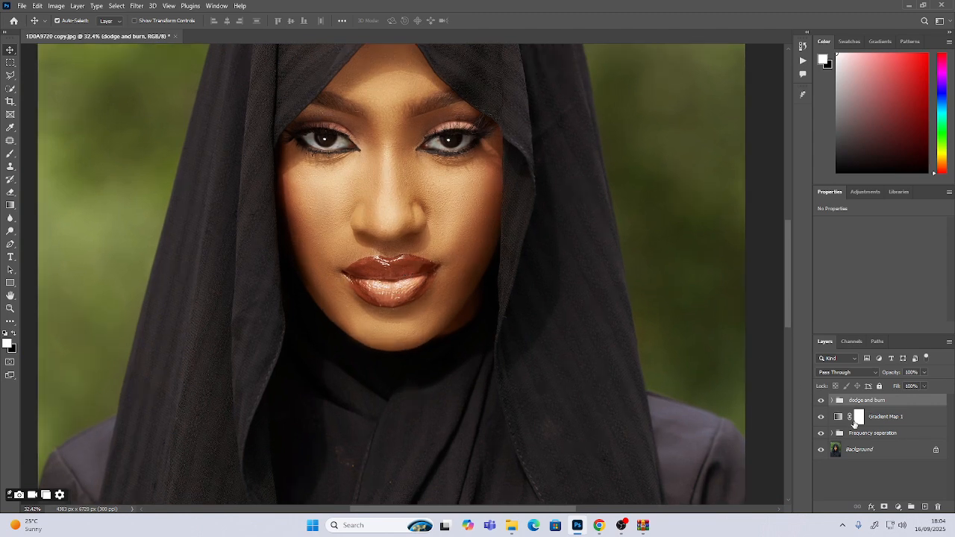
click(854, 421)
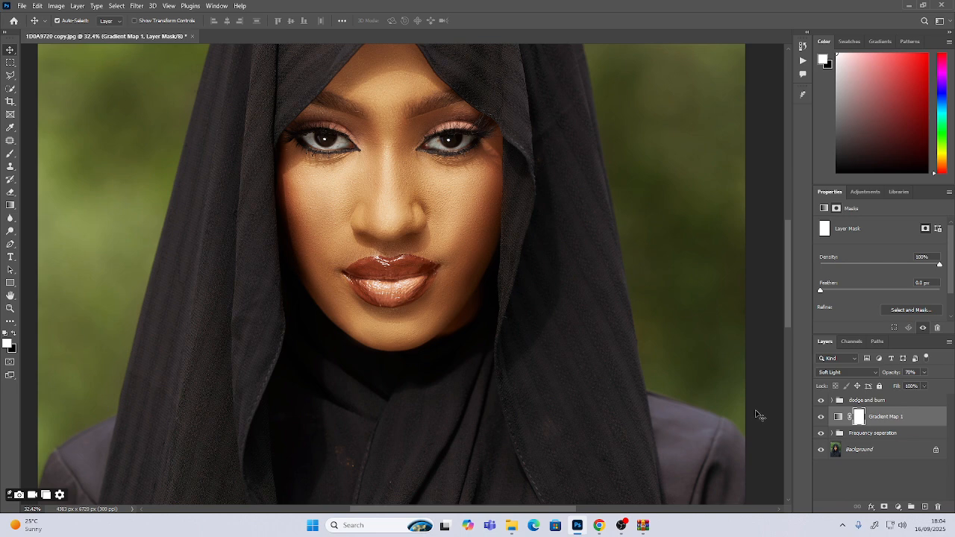
click(832, 400)
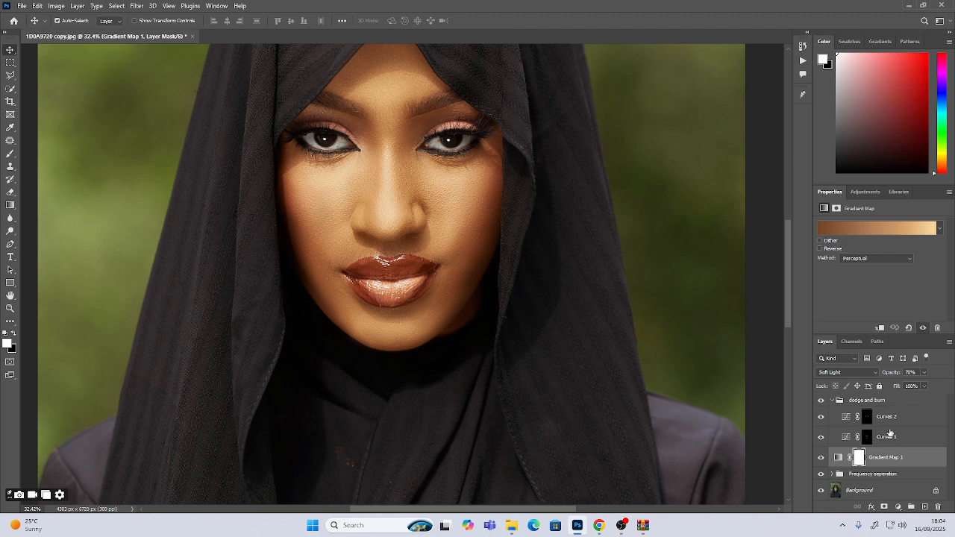
click(861, 438)
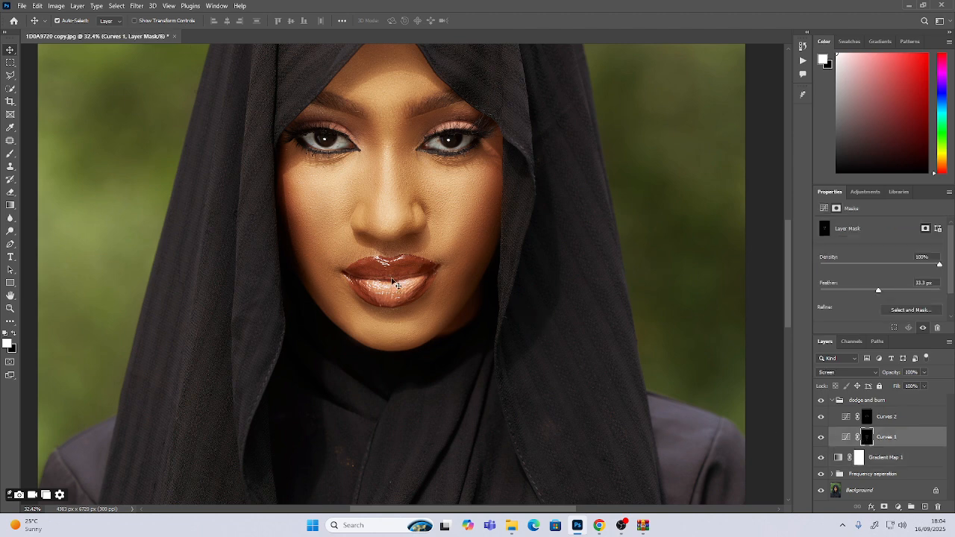
key(b)
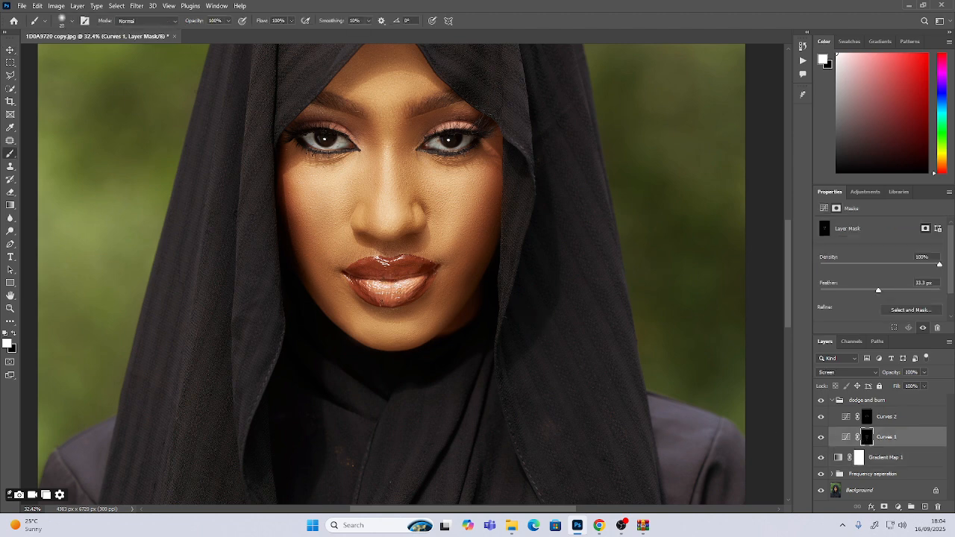
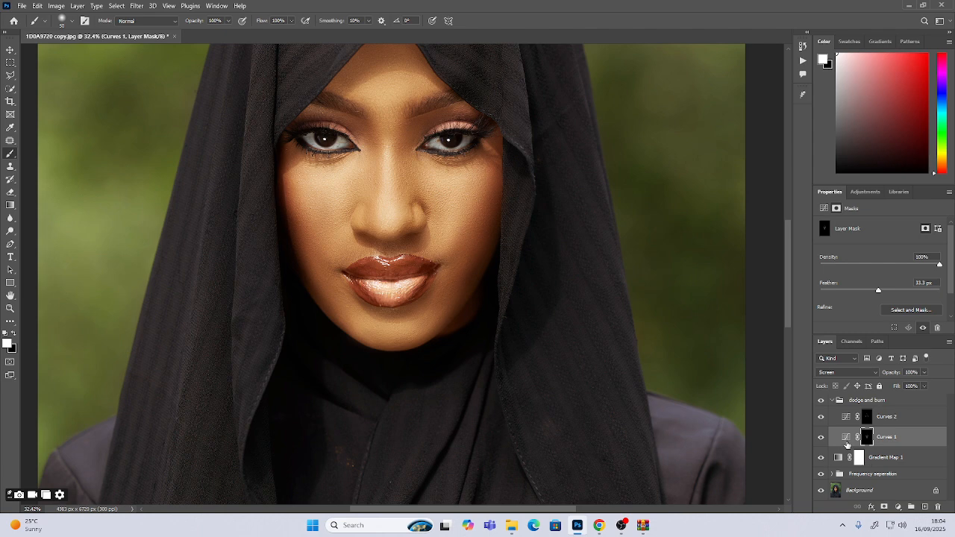
- Compare the lips with the dodge and burn group hidden and shown, leaving the group visible
click(822, 400)
click(822, 401)
click(822, 401)
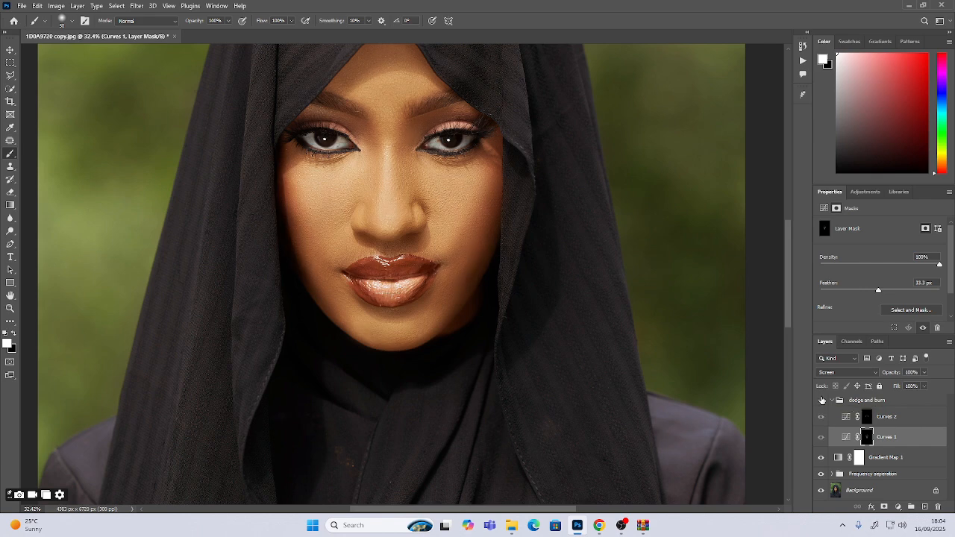
click(822, 400)
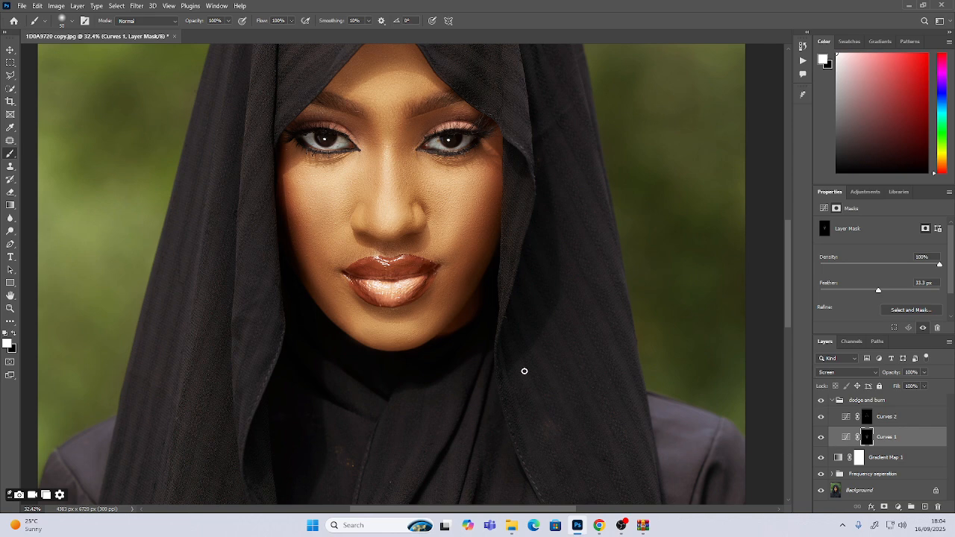
- Switch the brush colour to black and enlarge the brush to 100 px for the Curves 1 mask
key(x)
key(bracketright)
key(bracketright)
key(bracketright)
key(bracketright)
key(bracketright)
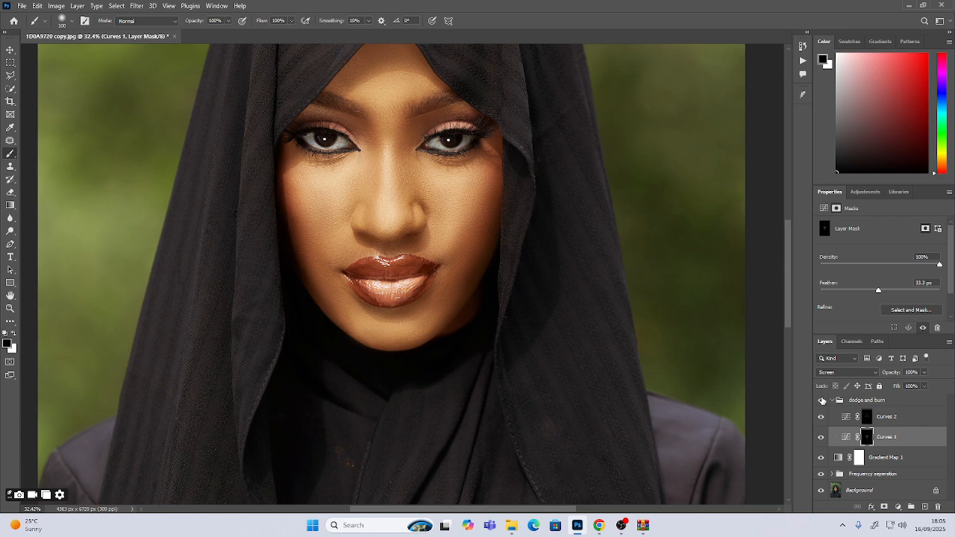
- Compare the face again with and without the dodge and burn group, leave it visible, and examine the whole portrait
click(822, 401)
click(822, 401)
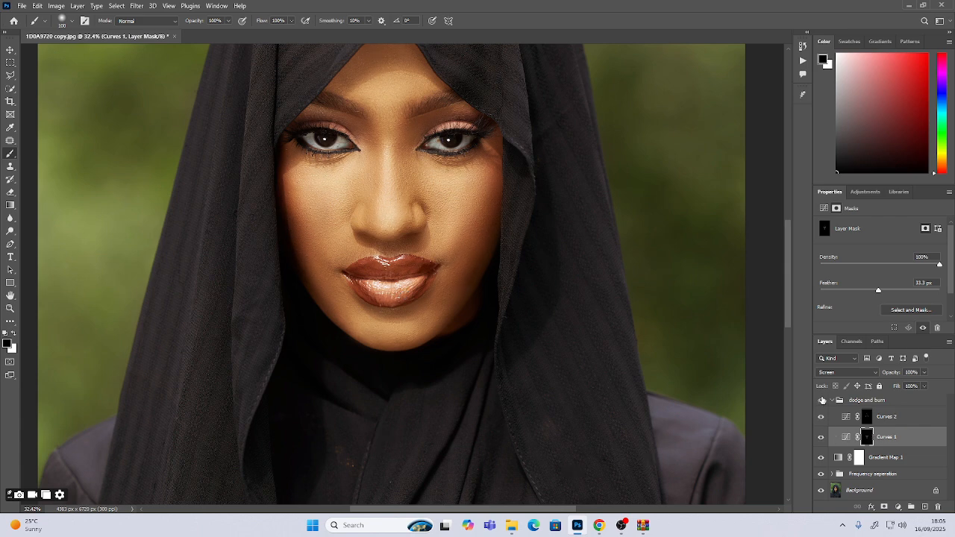
click(822, 401)
click(822, 401)
click(822, 401)
click(822, 401)
scroll(334, 297, down, 5)
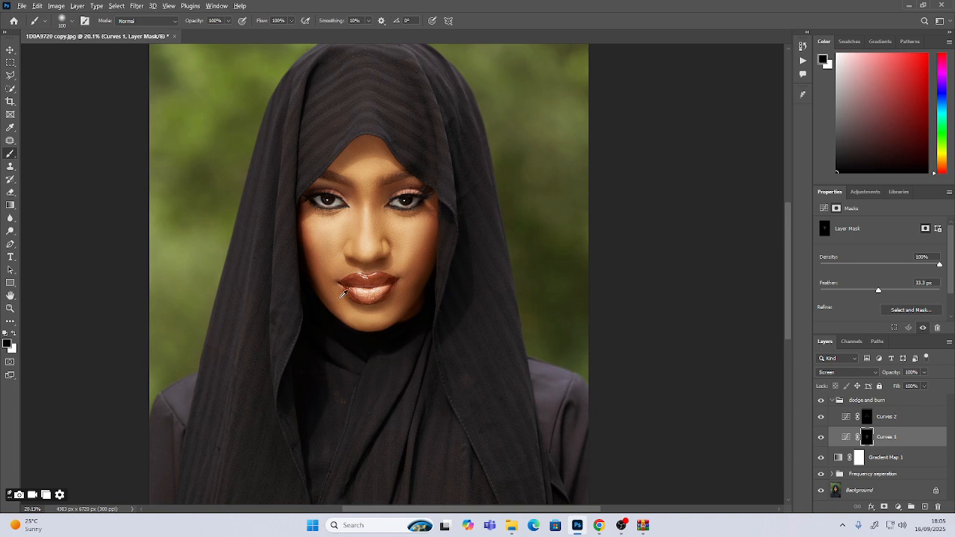
scroll(340, 300, down, 2)
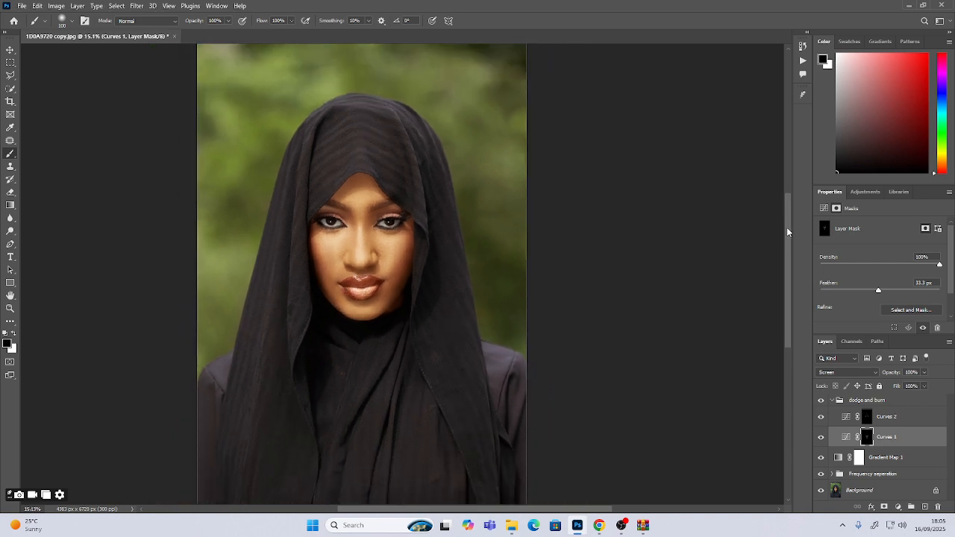
scroll(787, 237, down, 2)
scroll(289, 284, down, 1)
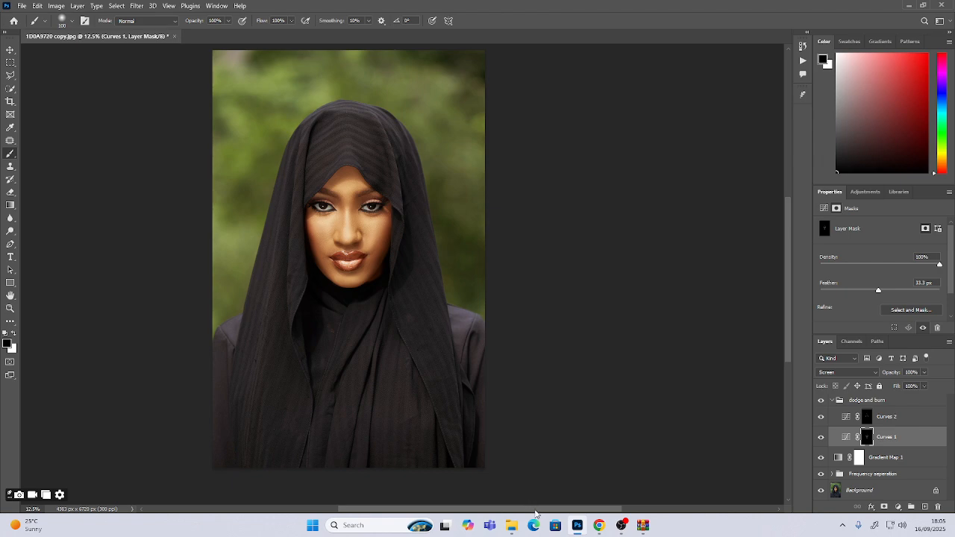
scroll(536, 513, left, 2)
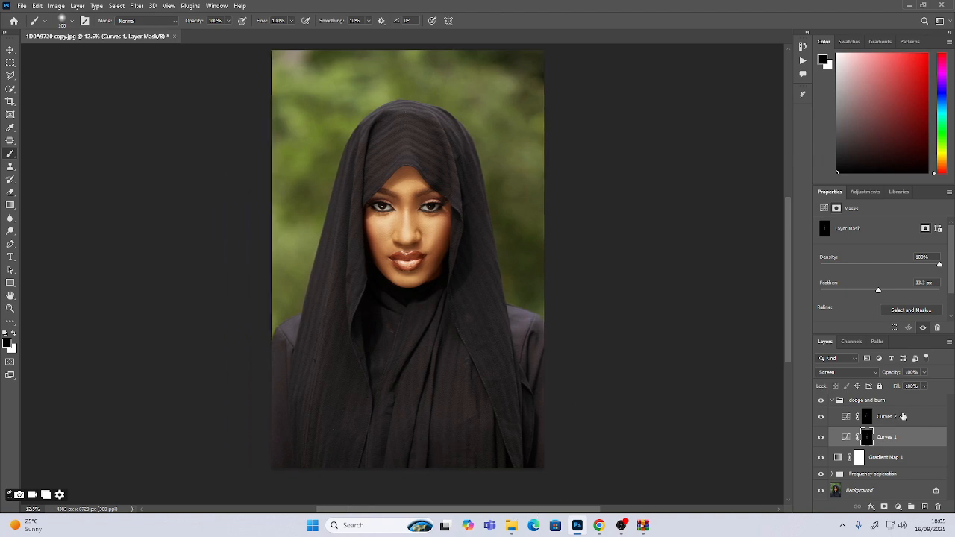
- Collapse the dodge and burn group and add a new Curves adjustment layer above it
click(832, 401)
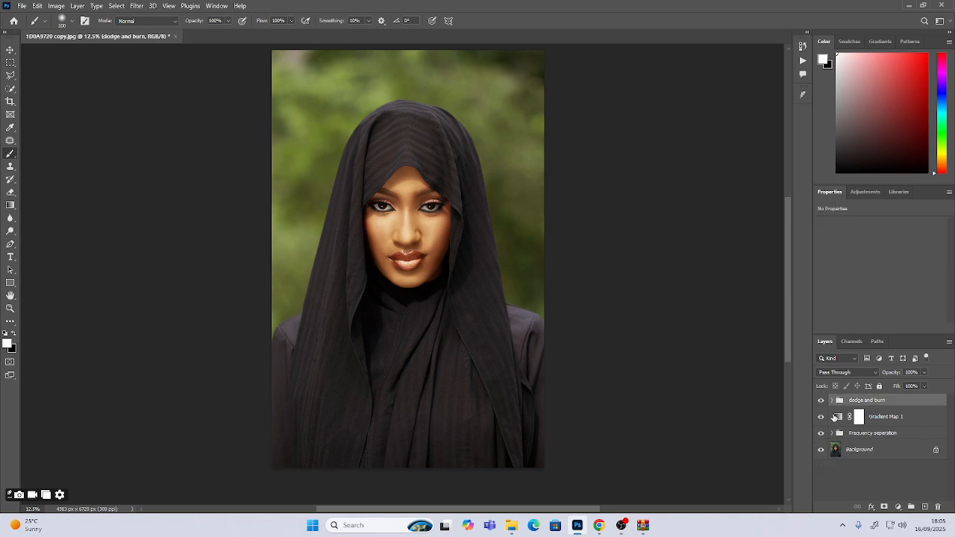
click(900, 507)
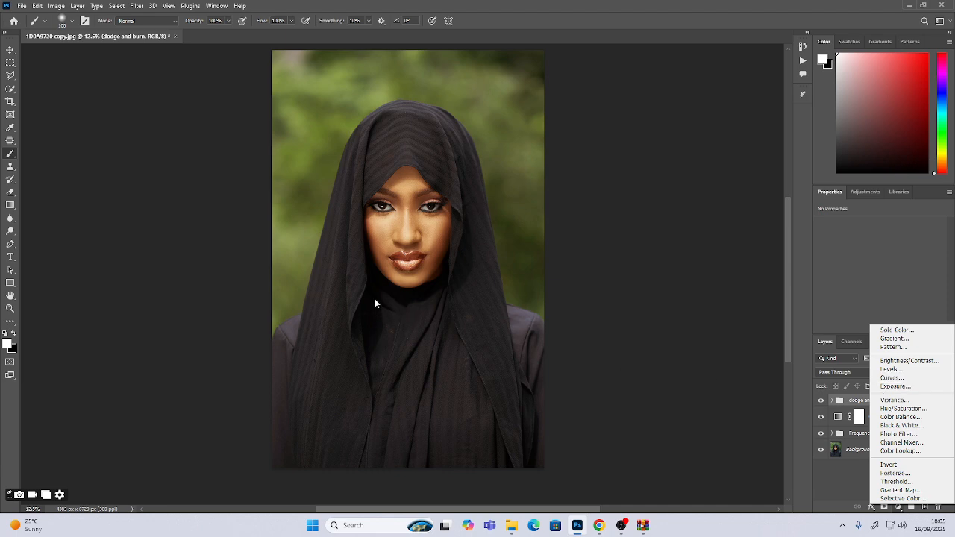
key(Escape)
scroll(391, 207, up, 5)
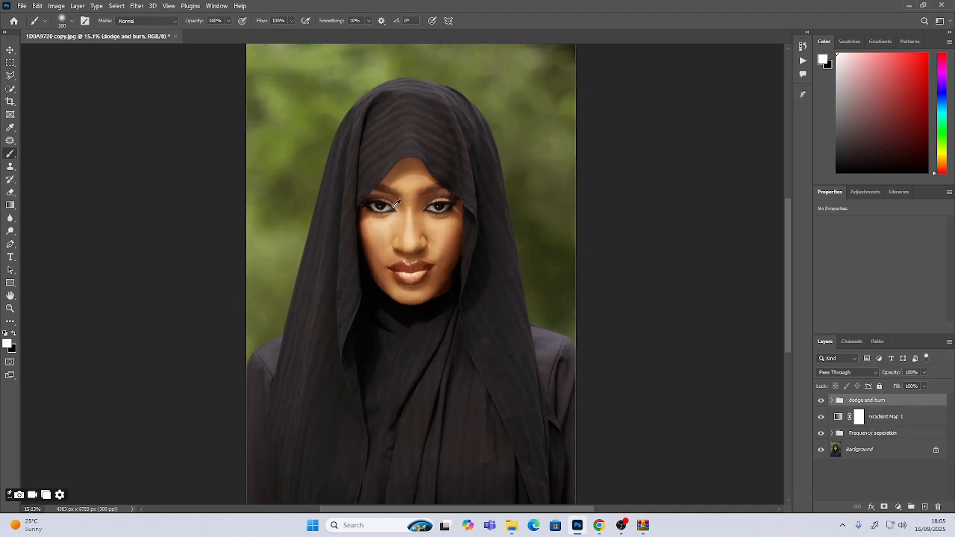
scroll(396, 203, up, 1)
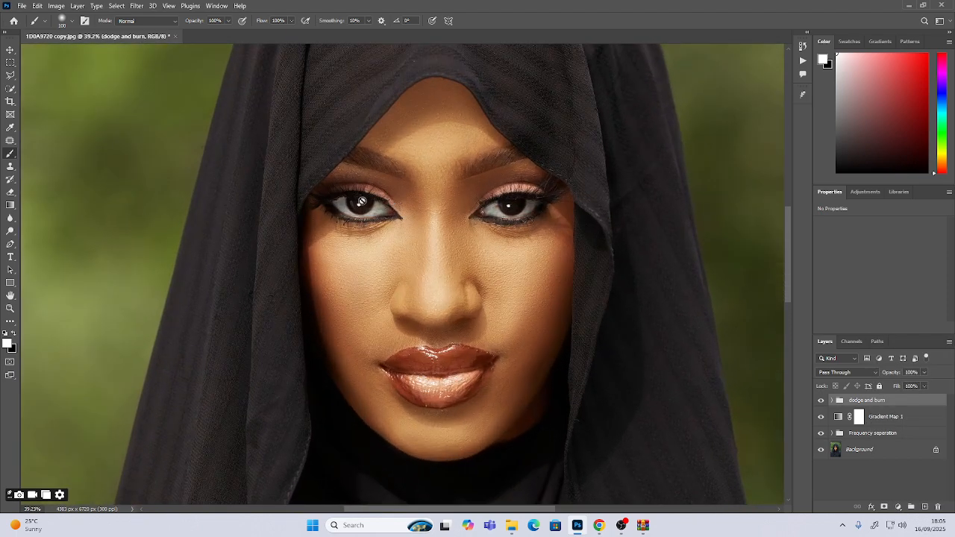
click(897, 507)
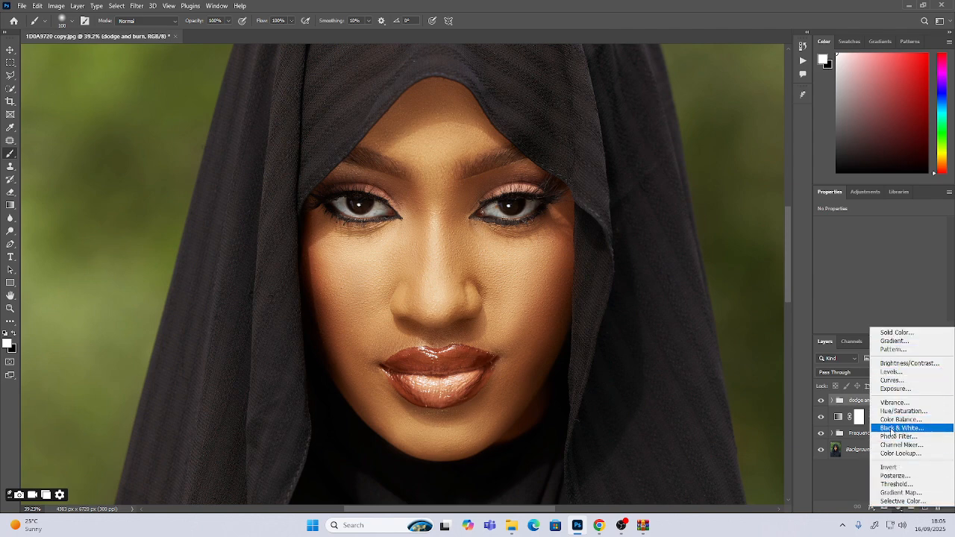
click(894, 381)
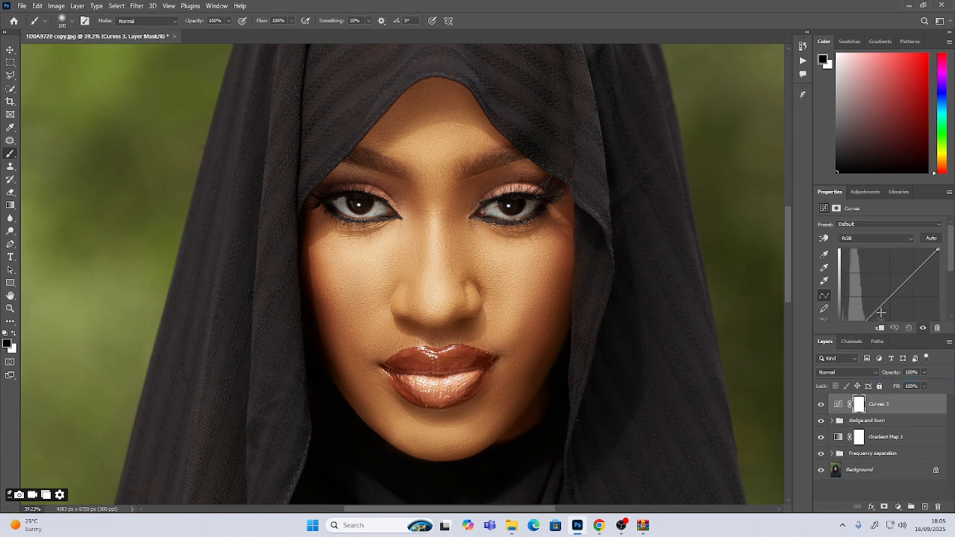
- Raise the midtones of the blue channel curve on the Curves 3 layer to add a blue tint
click(896, 238)
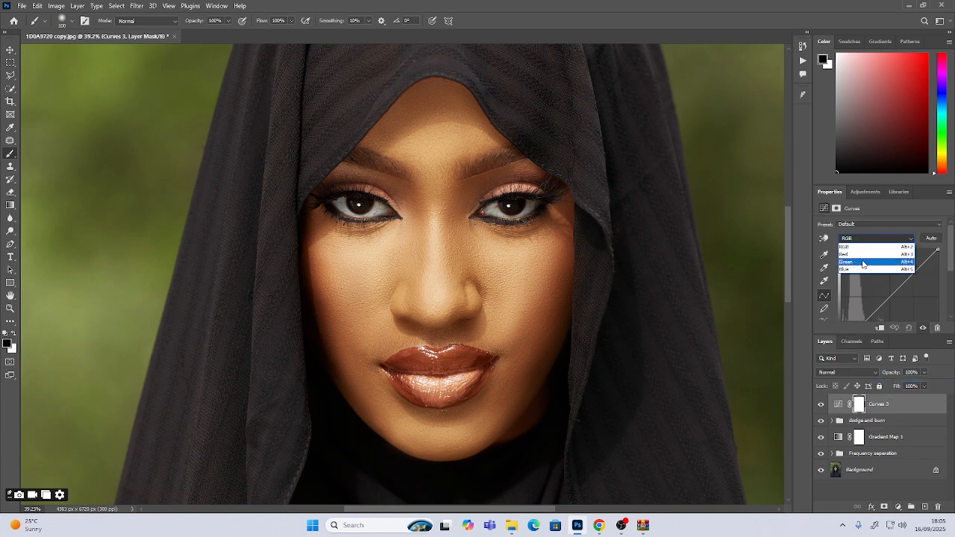
click(859, 271)
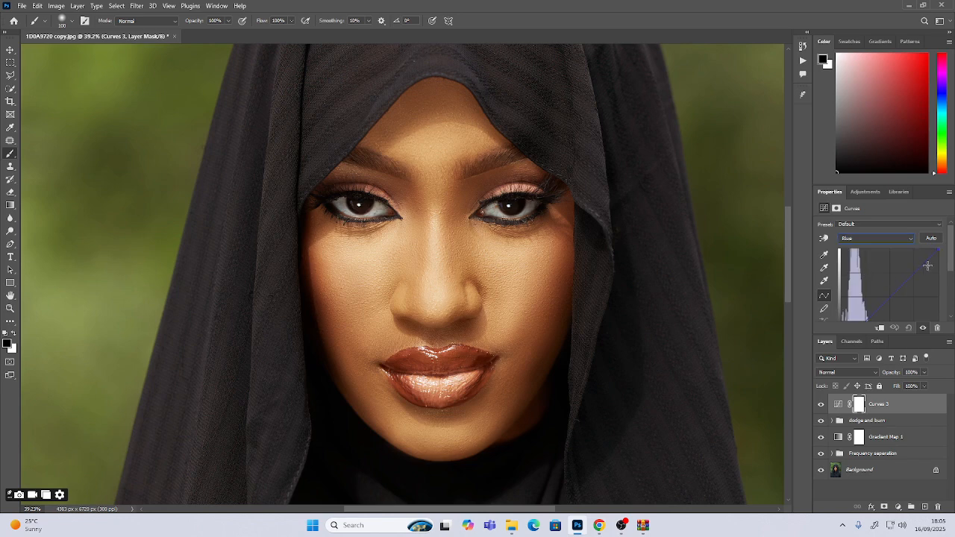
scroll(950, 261, down, 1)
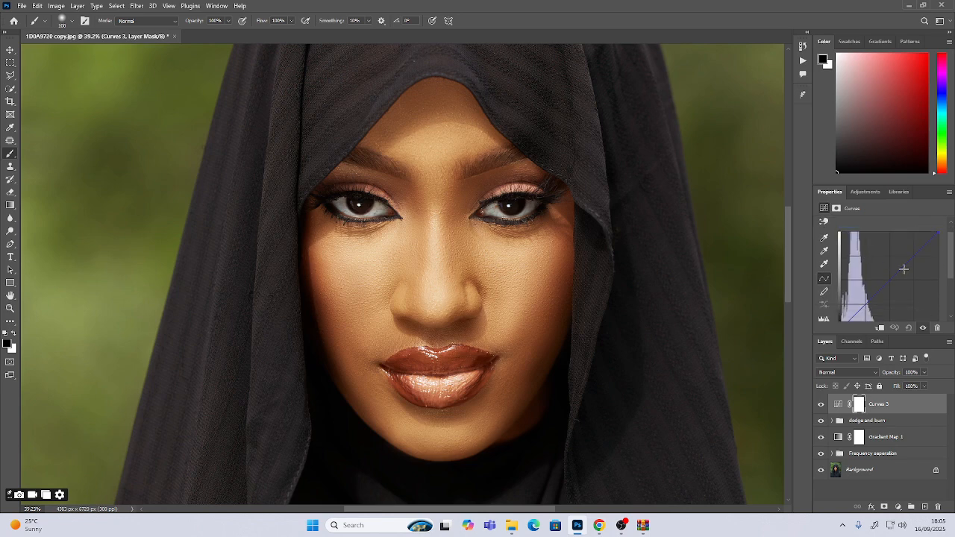
drag(896, 275, 884, 272)
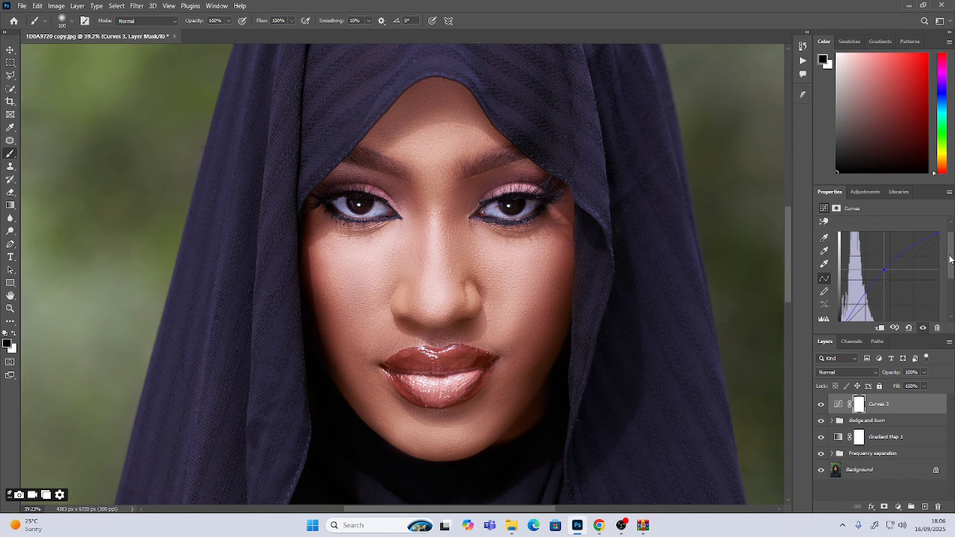
- Lower the white end point of the red channel curve on Curves 3 and invert its layer mask to black
drag(950, 259, 950, 254)
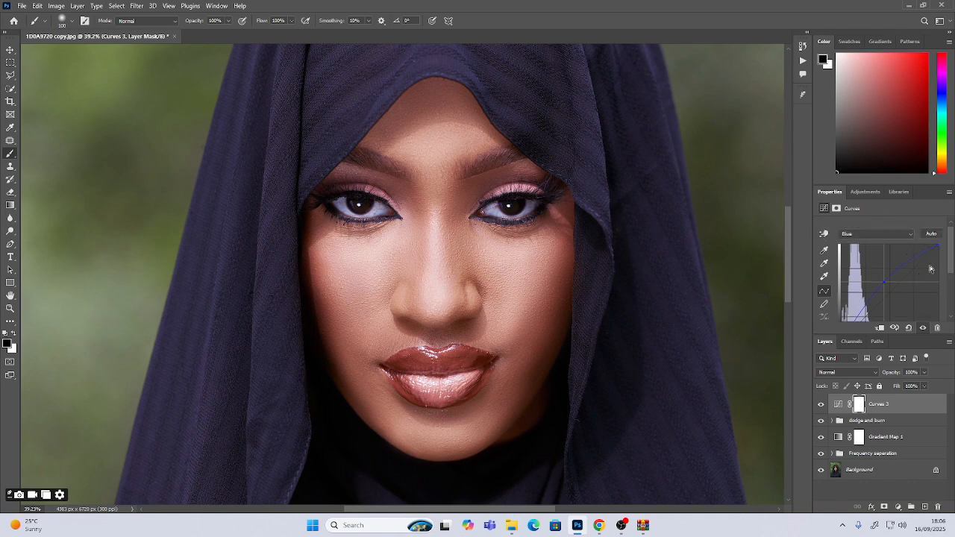
click(910, 234)
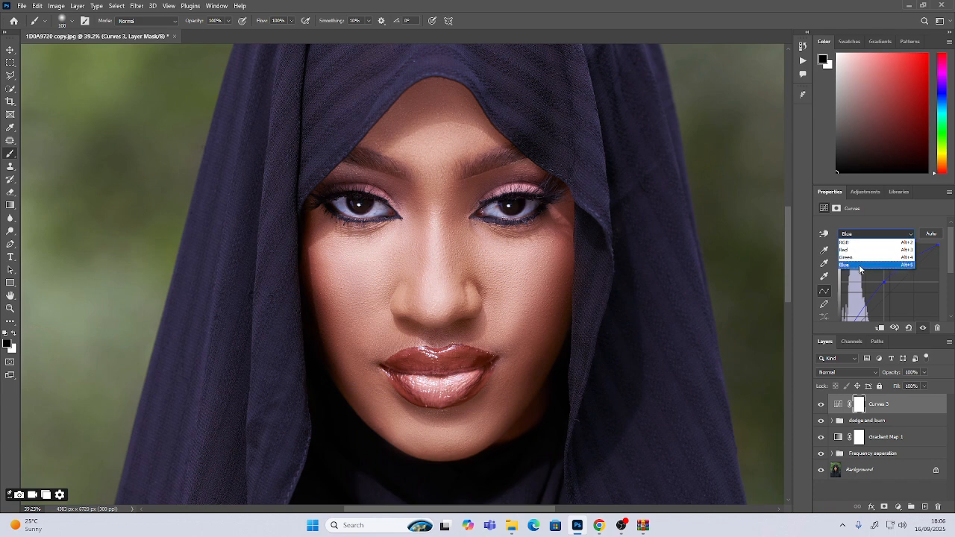
click(852, 251)
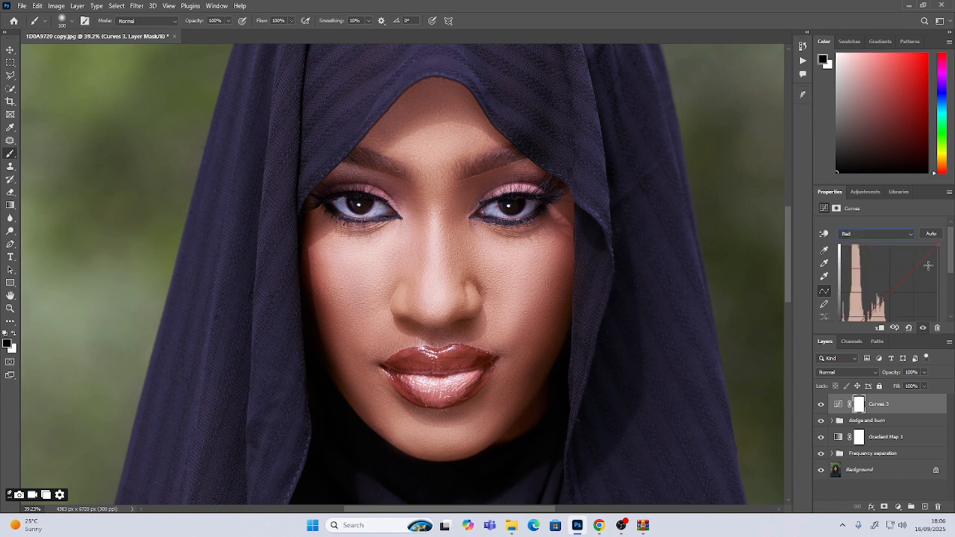
drag(936, 244, 941, 264)
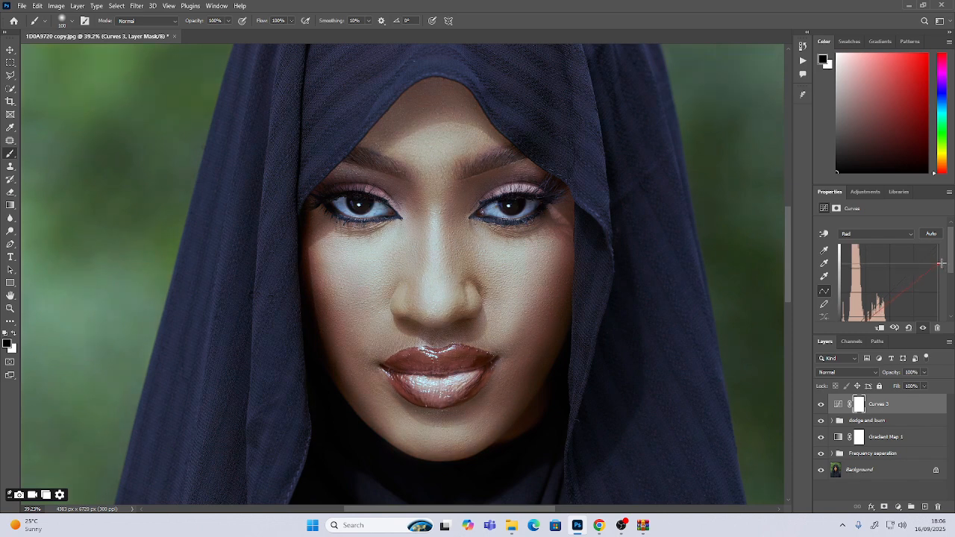
click(859, 406)
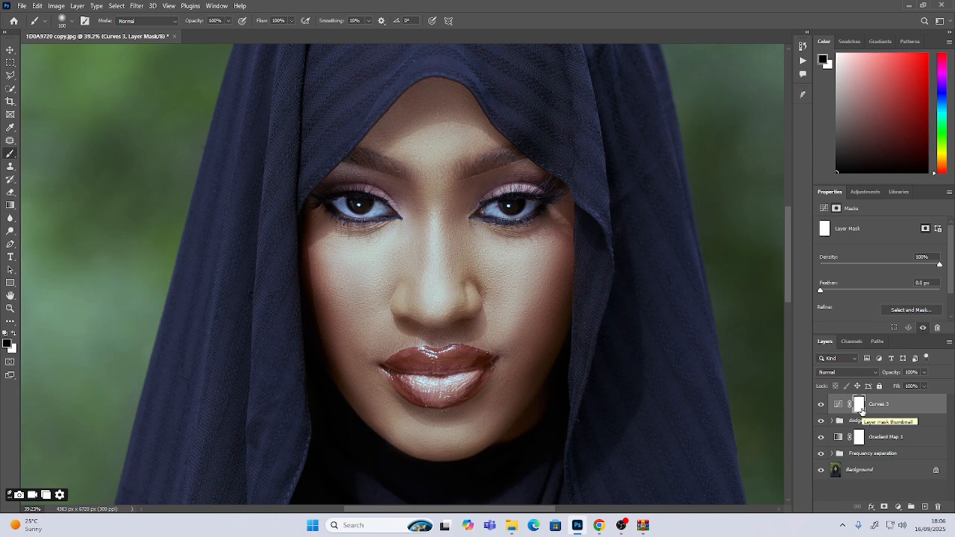
key(ctrl+i)
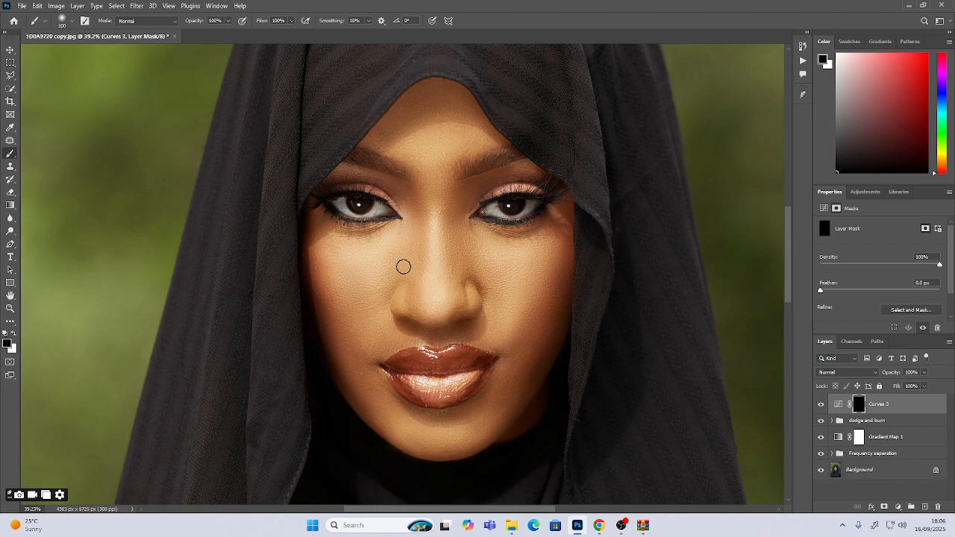
- Paint the white of the left-hand eye on the Curves 3 mask with a white brush reduced to 50 px
scroll(409, 227, up, 6)
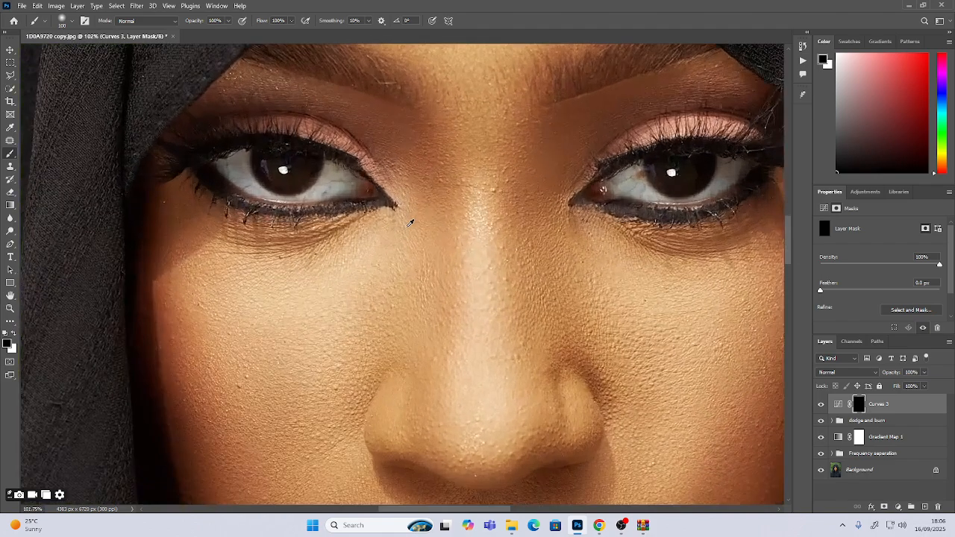
scroll(317, 213, up, 3)
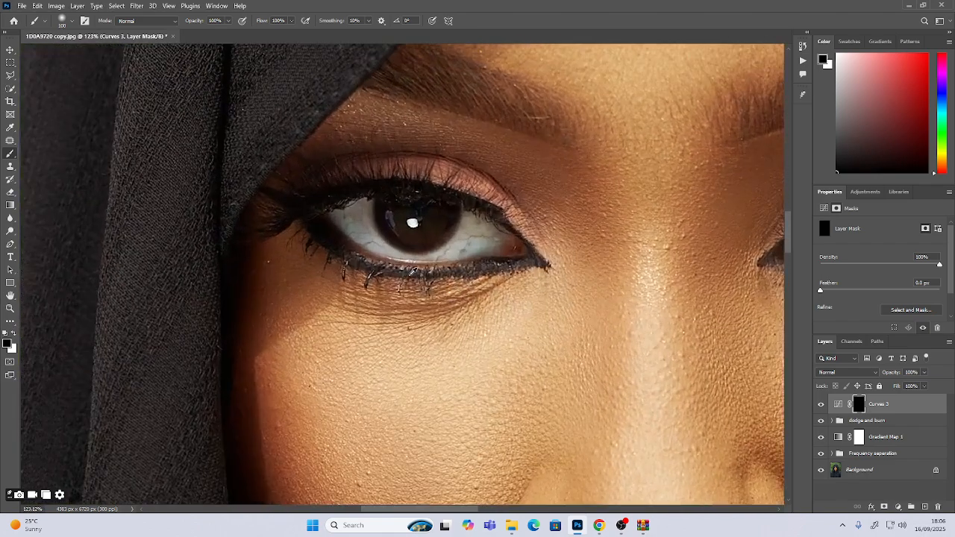
key(bracketright)
key(bracketright)
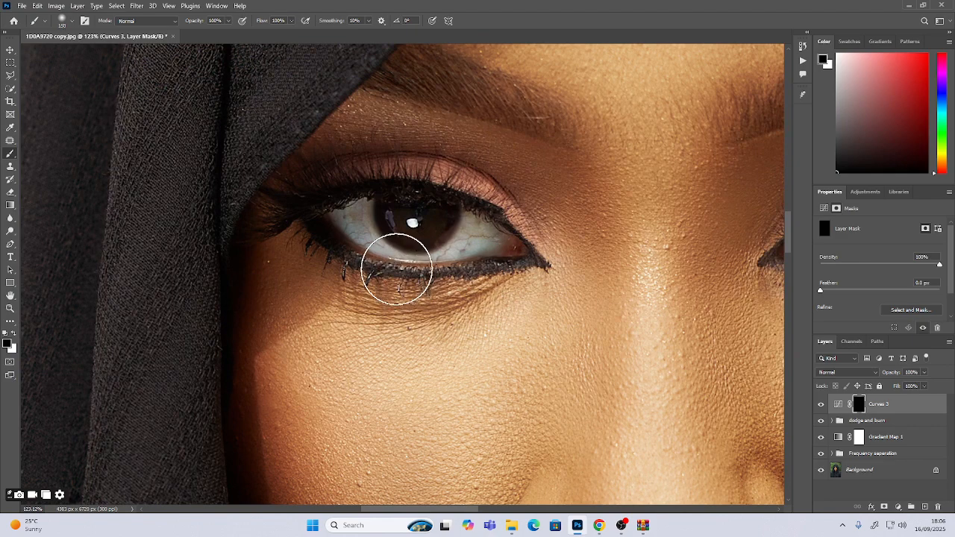
key(bracketleft)
key(bracketleft)
key(bracketleft)
key(bracketleft)
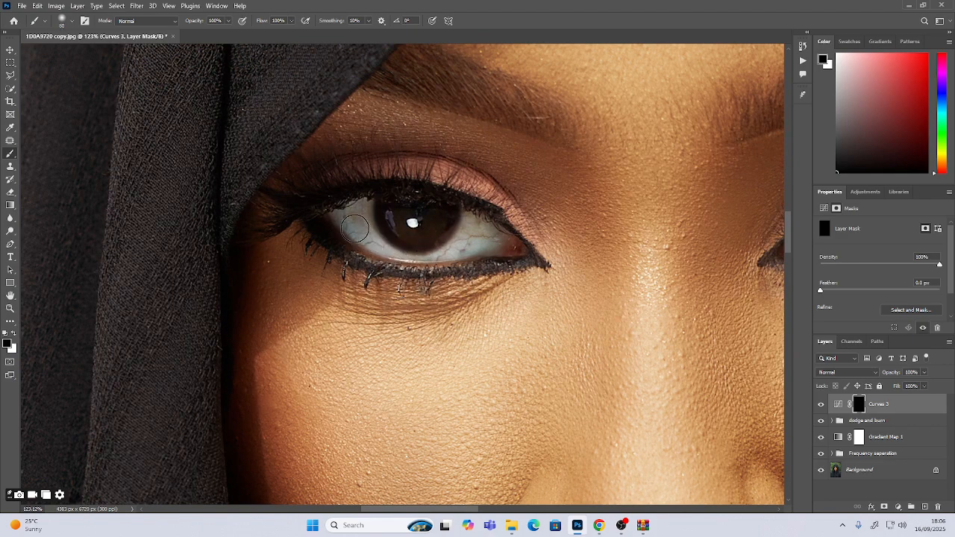
key(x)
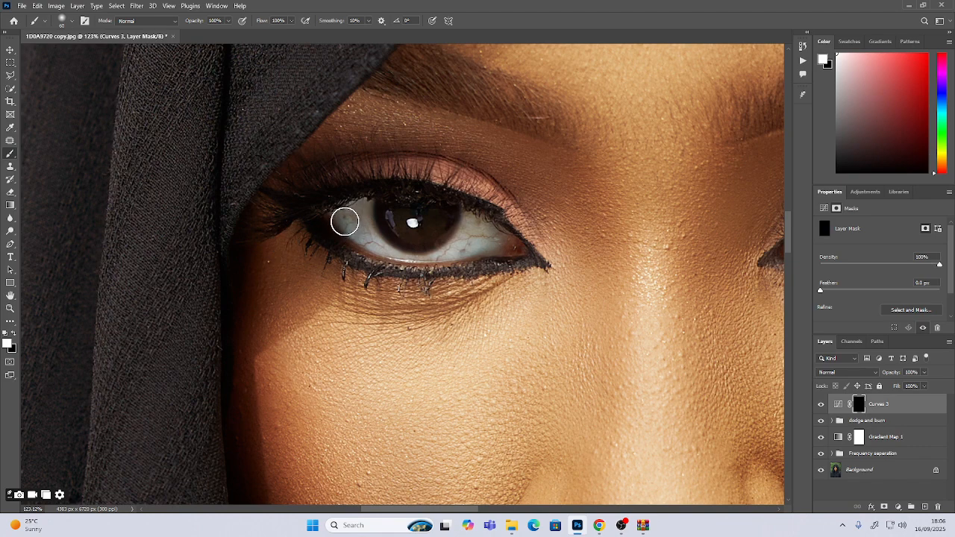
mouse_move(361, 209)
mouse_down()
mouse_move(368, 235)
mouse_move(362, 207)
mouse_move(375, 241)
mouse_move(430, 253)
mouse_move(463, 241)
mouse_move(455, 246)
mouse_move(467, 218)
mouse_move(465, 235)
mouse_move(475, 221)
mouse_move(462, 247)
mouse_move(493, 240)
mouse_move(490, 228)
mouse_move(496, 239)
mouse_move(425, 257)
mouse_move(500, 240)
mouse_move(395, 216)
mouse_move(491, 239)
mouse_move(486, 231)
mouse_move(478, 227)
mouse_move(447, 253)
mouse_move(460, 247)
mouse_move(450, 256)
mouse_move(472, 264)
mouse_up()
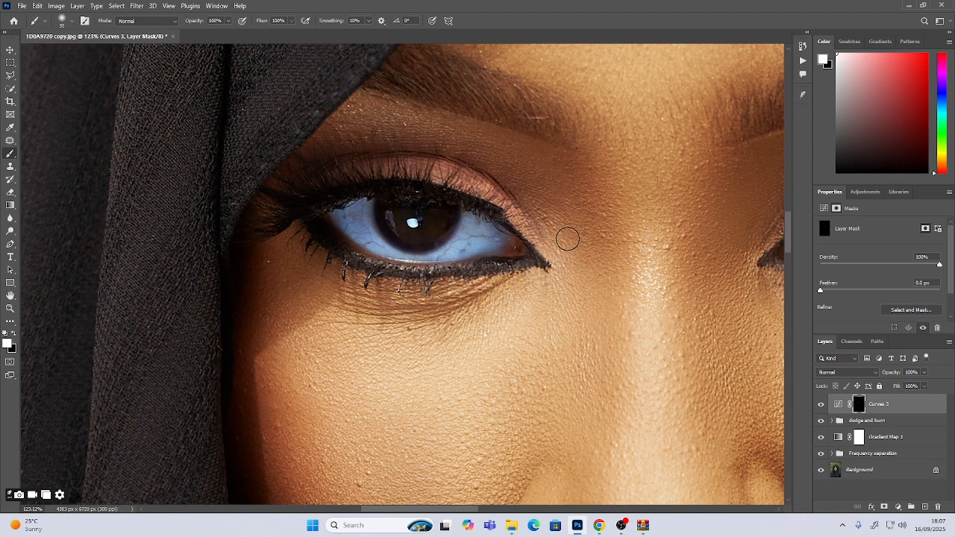
- Paint the white and the catchlight of the right-hand eye on the Curves 3 mask with the 50 px white brush
drag(698, 246, 398, 277)
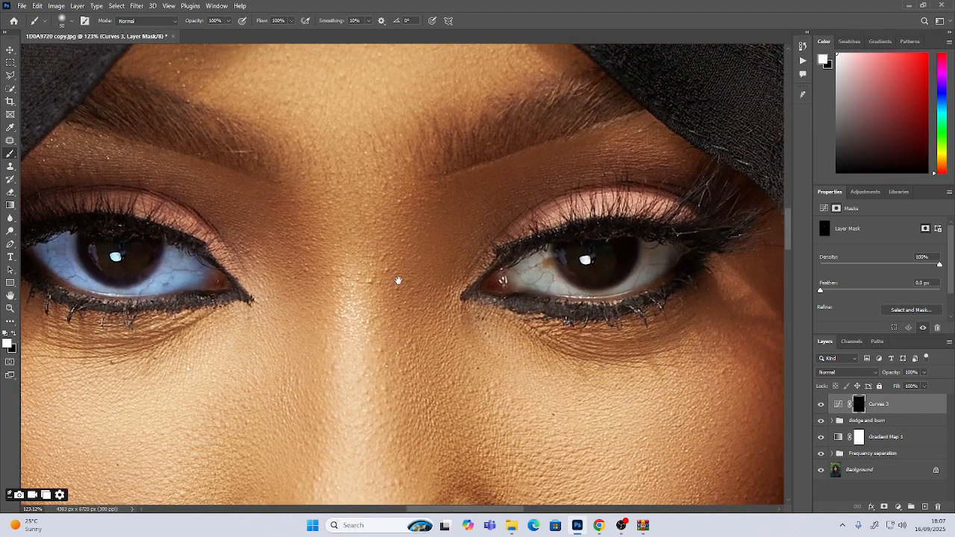
drag(475, 275, 404, 282)
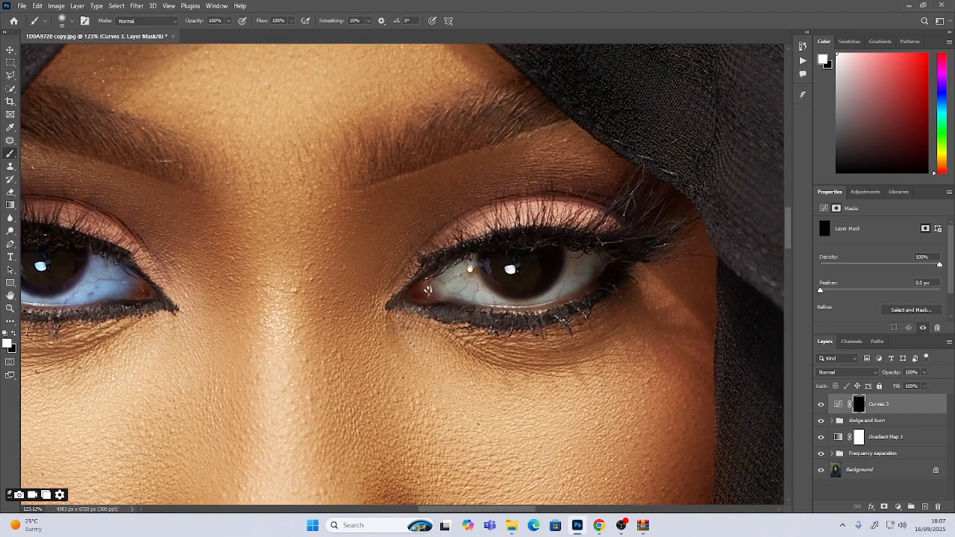
mouse_move(472, 268)
mouse_down()
mouse_move(446, 285)
mouse_move(470, 280)
mouse_move(523, 300)
mouse_move(597, 270)
mouse_move(564, 285)
mouse_move(582, 270)
mouse_move(578, 256)
mouse_move(605, 265)
mouse_move(575, 258)
mouse_up()
click(509, 270)
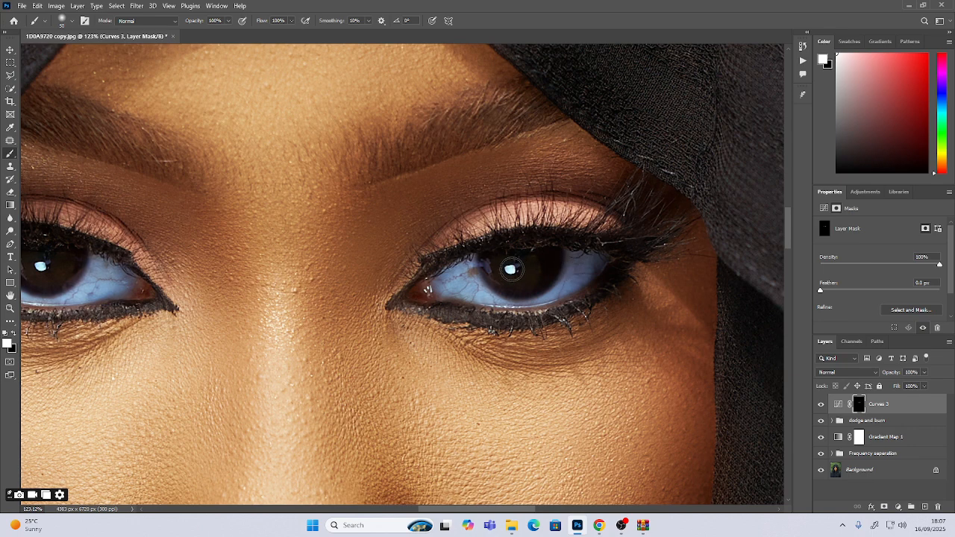
drag(468, 287, 469, 277)
- Set the Curves 3 layer's opacity to 65% and check the eye tint against the whole portrait
scroll(540, 358, down, 4)
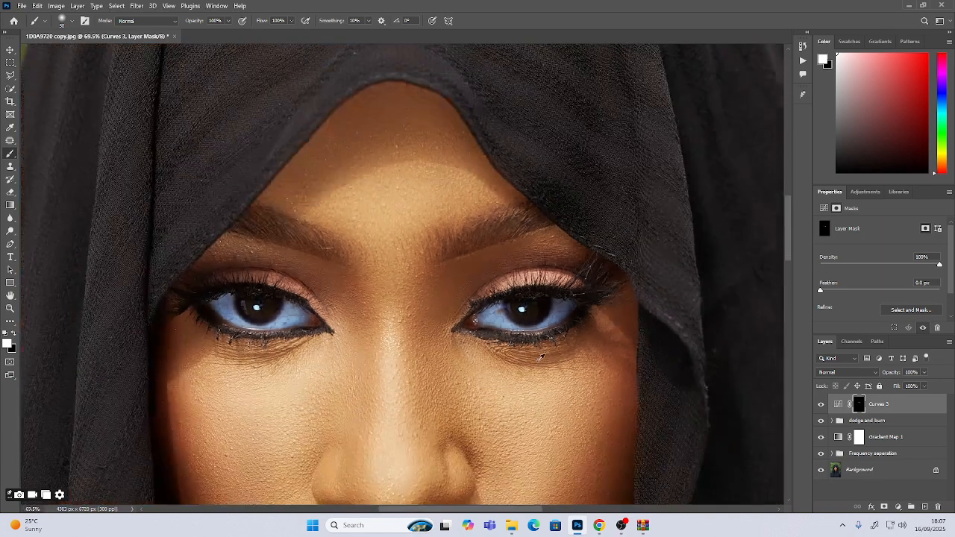
scroll(540, 358, down, 6)
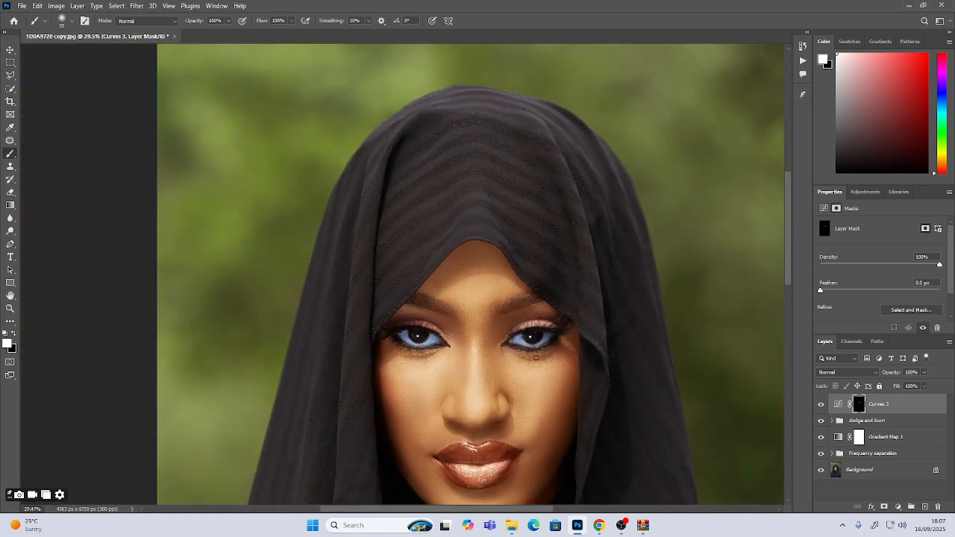
drag(507, 388, 464, 267)
scroll(496, 306, down, 1)
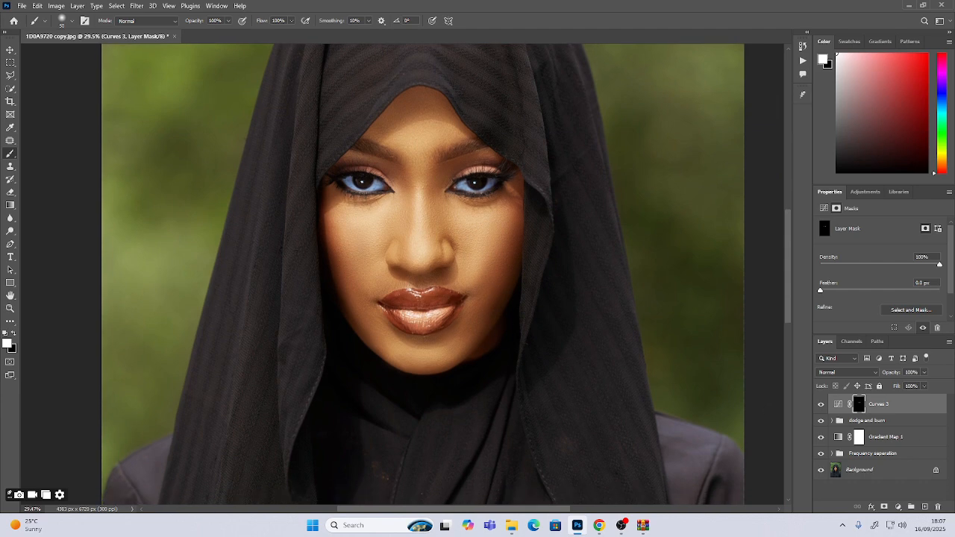
click(911, 372)
text(65)
scroll(425, 254, down, 5)
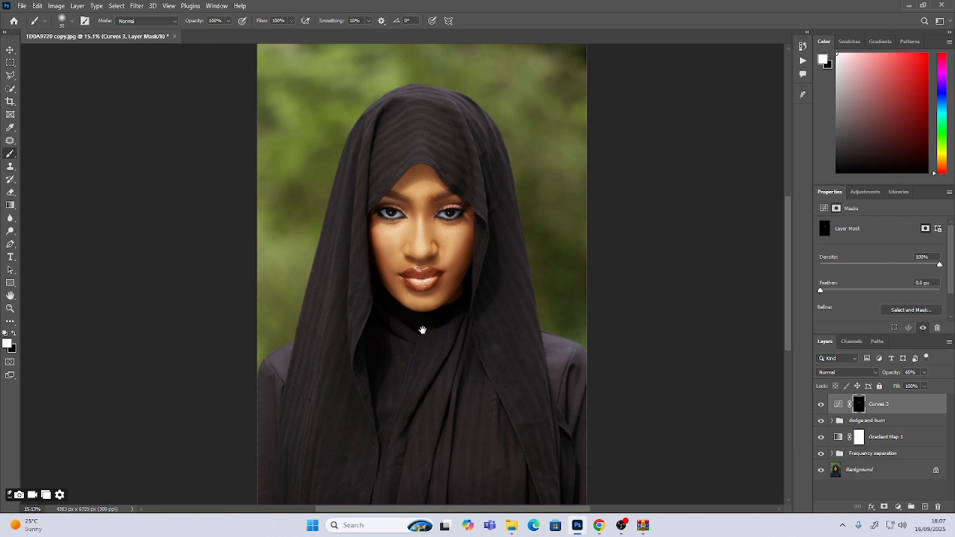
drag(422, 330, 420, 296)
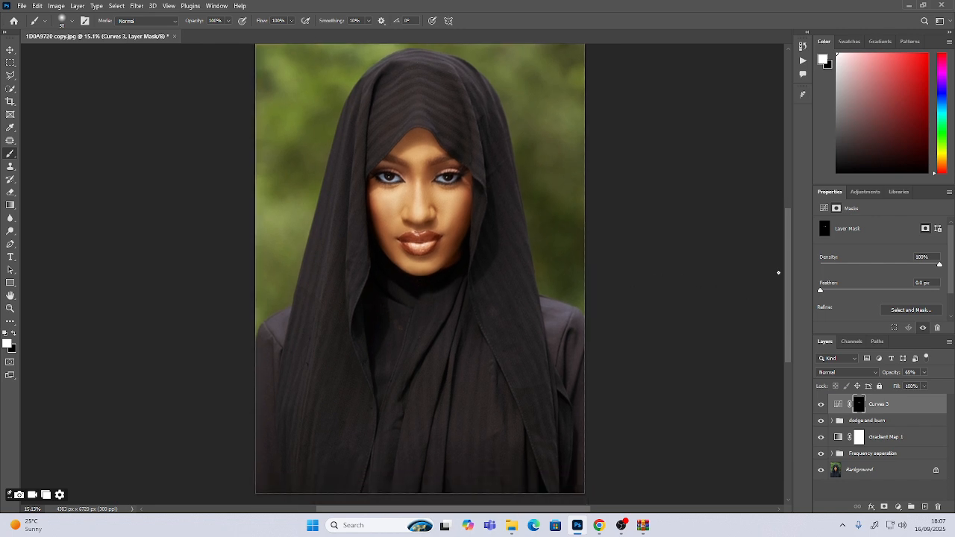
drag(787, 282, 787, 281)
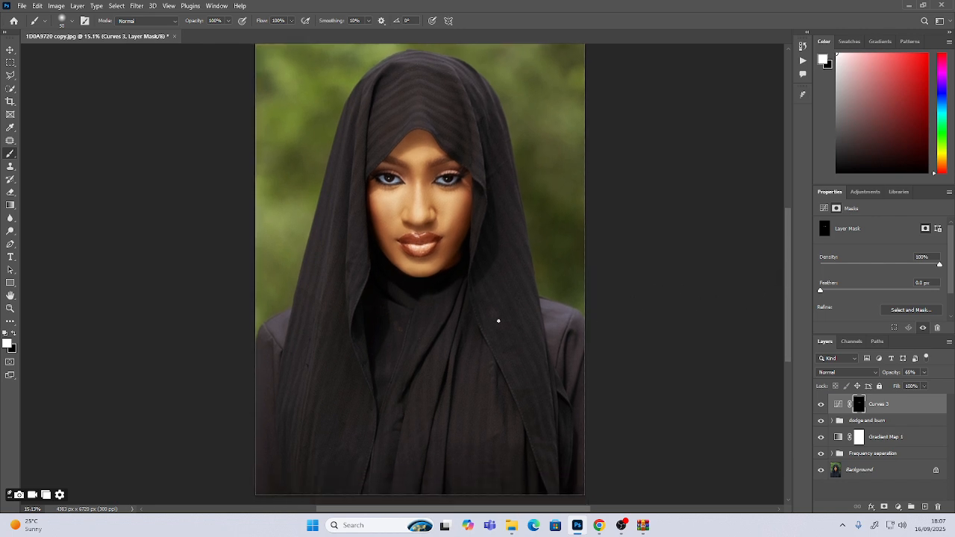
scroll(405, 289, down, 1)
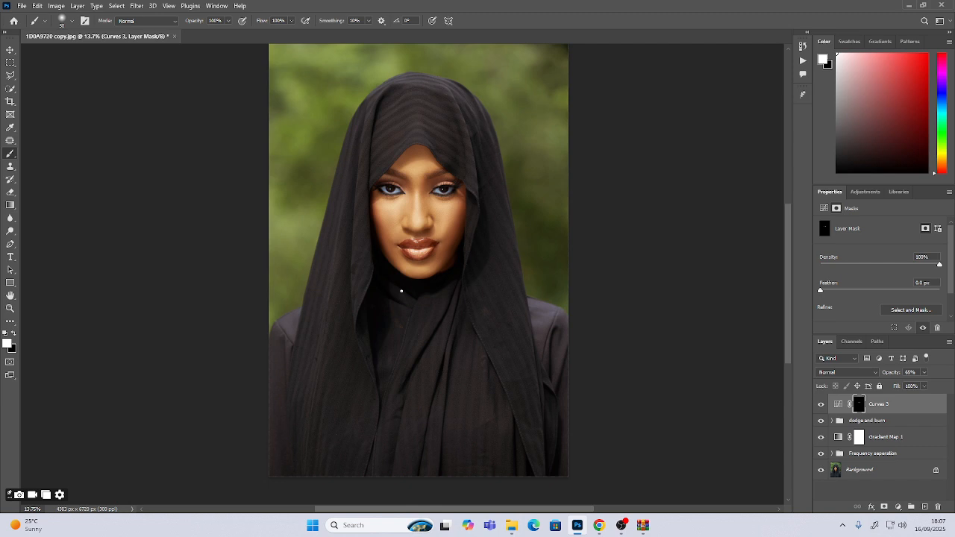
- Try a tight crop of the portrait around the face and upper chest by pulling in opposite corners of the frame
key(v)
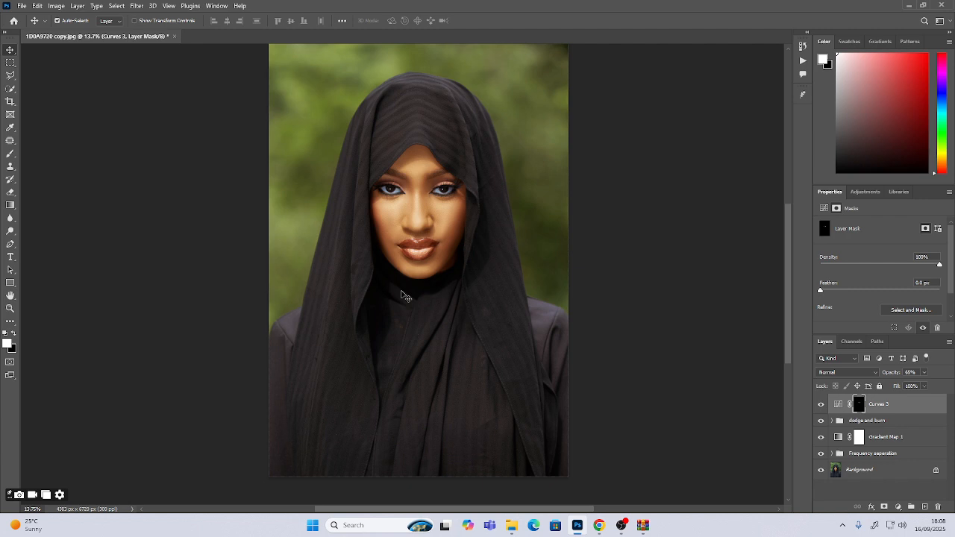
click(11, 101)
scroll(396, 347, up, 2)
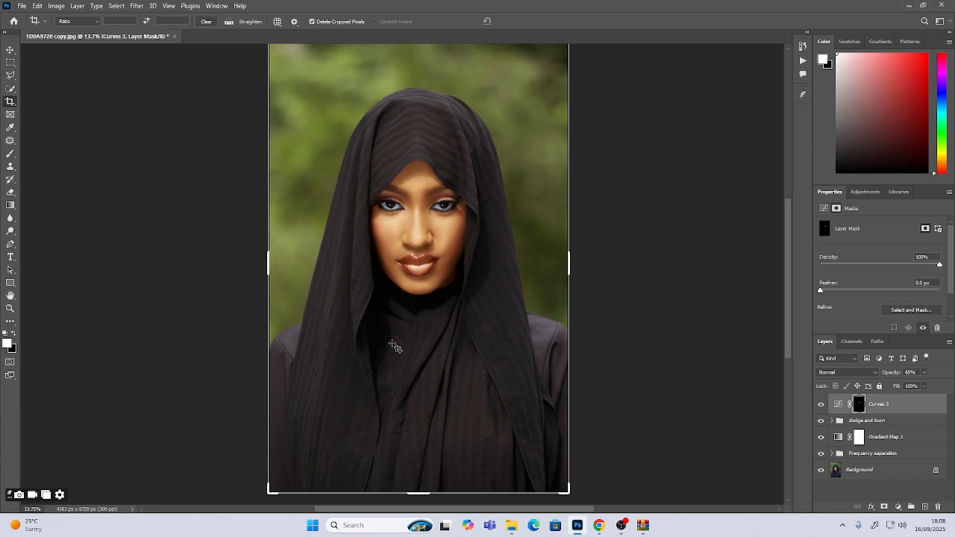
scroll(395, 347, up, 3)
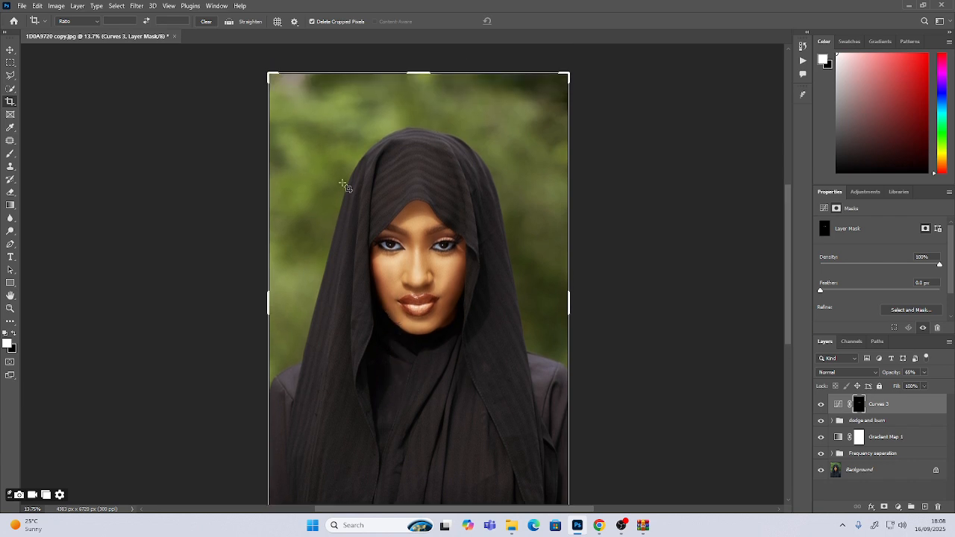
scroll(392, 207, up, 2)
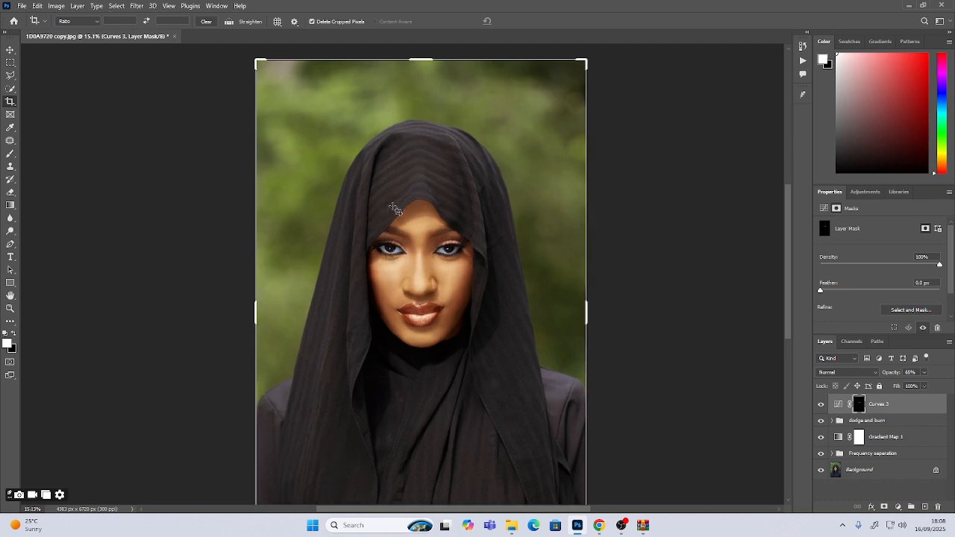
scroll(392, 207, down, 2)
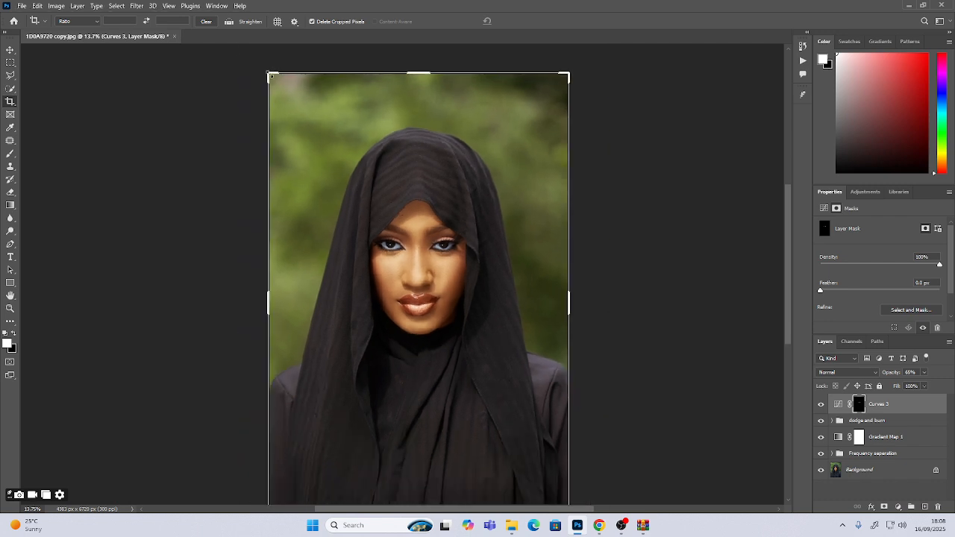
drag(271, 74, 317, 147)
drag(541, 500, 514, 448)
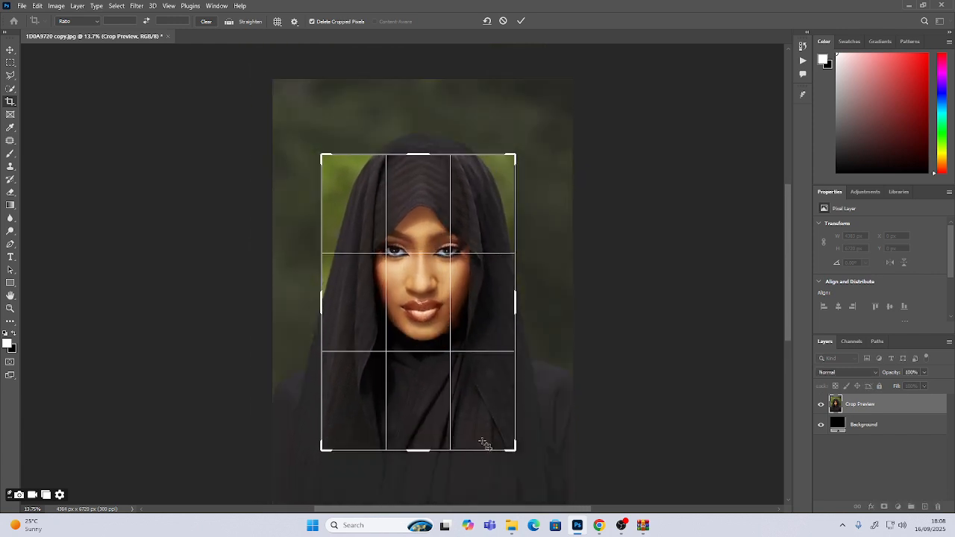
- Leave the crop and undo the accidental cut to bring back the full portrait
click(415, 152)
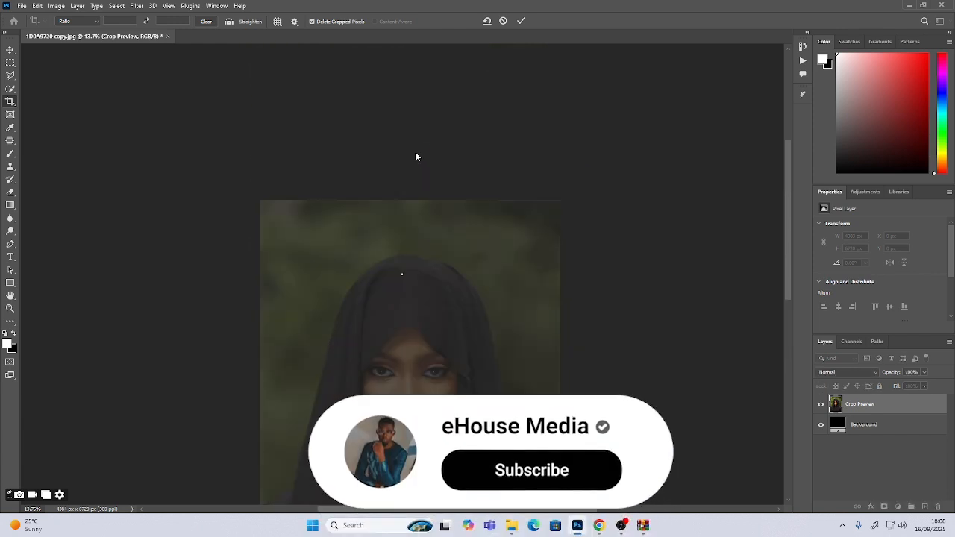
click(377, 326)
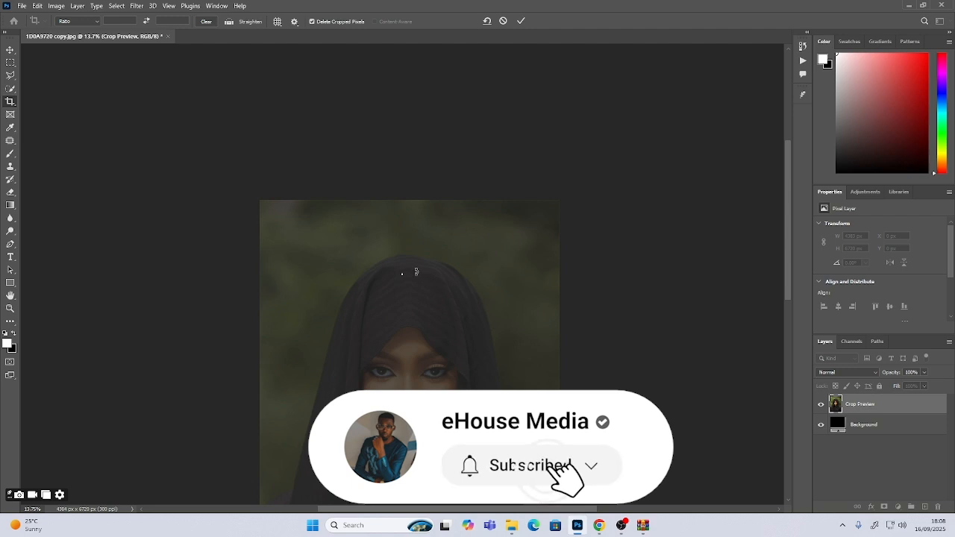
key(v)
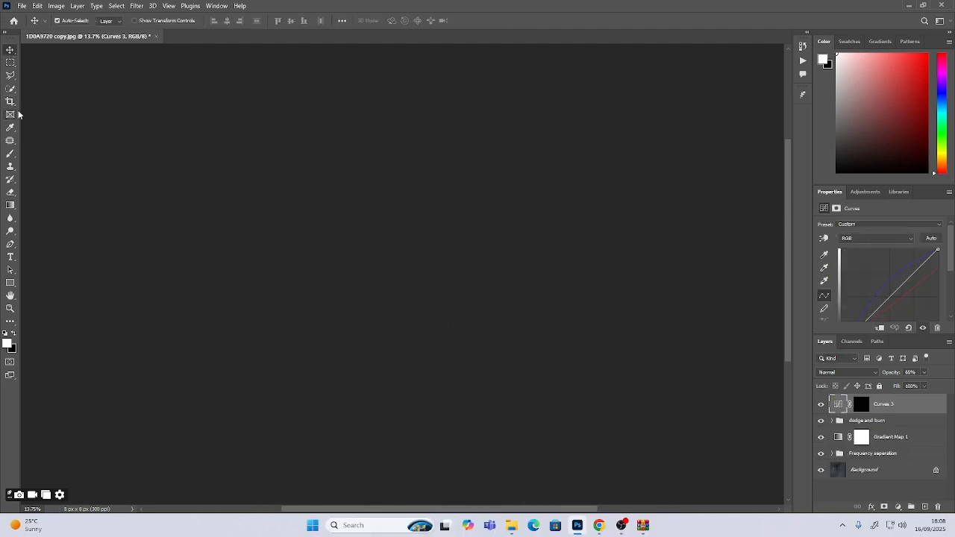
key(ctrl)
key(ctrl+z)
scroll(336, 276, down, 3)
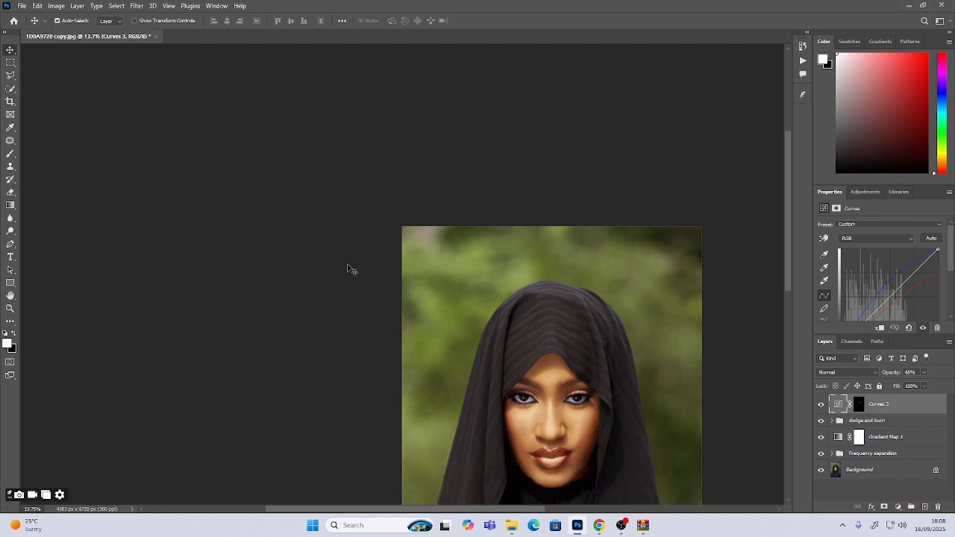
- Crop the portrait around the head scarf and upper chest to about 3126 × 4793 px
drag(531, 316, 369, 178)
click(10, 101)
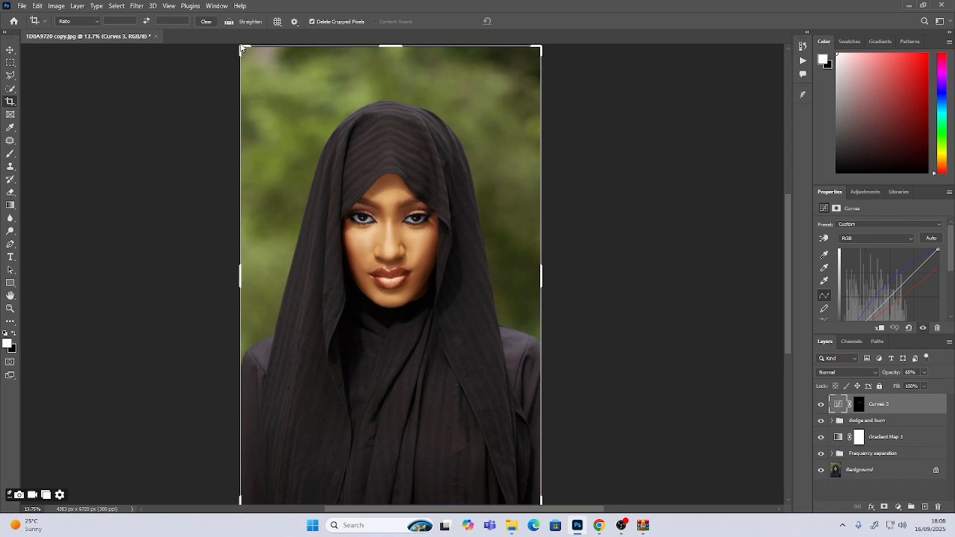
drag(240, 43, 270, 89)
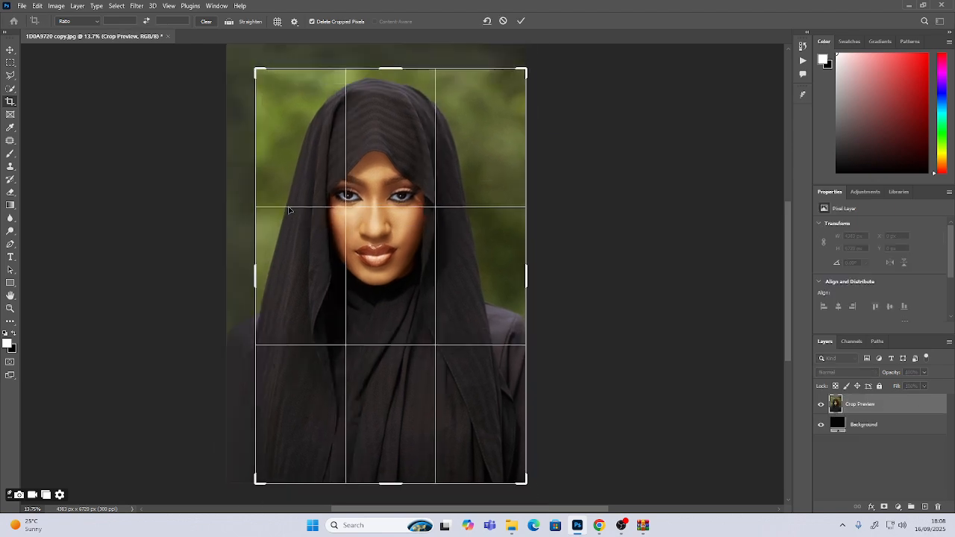
drag(526, 483, 499, 441)
drag(382, 262, 438, 265)
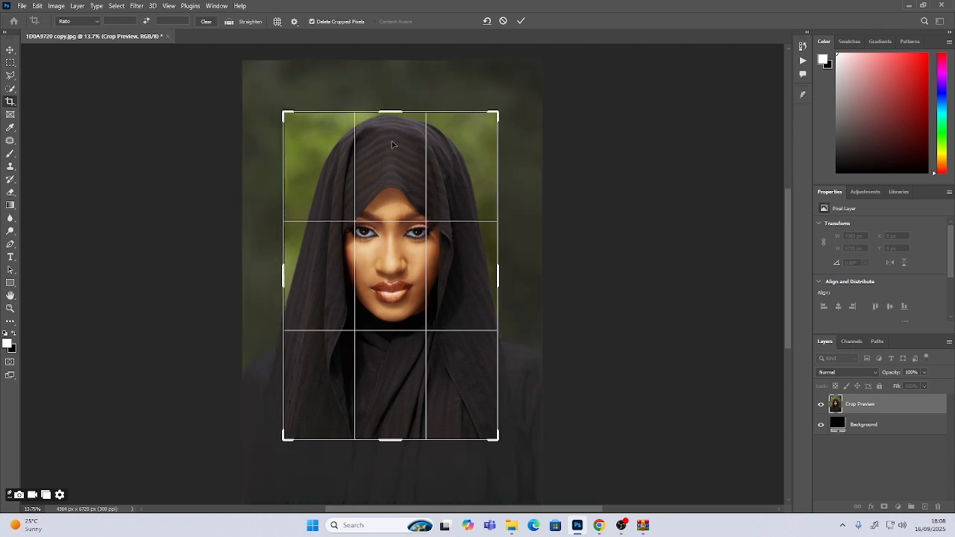
click(521, 21)
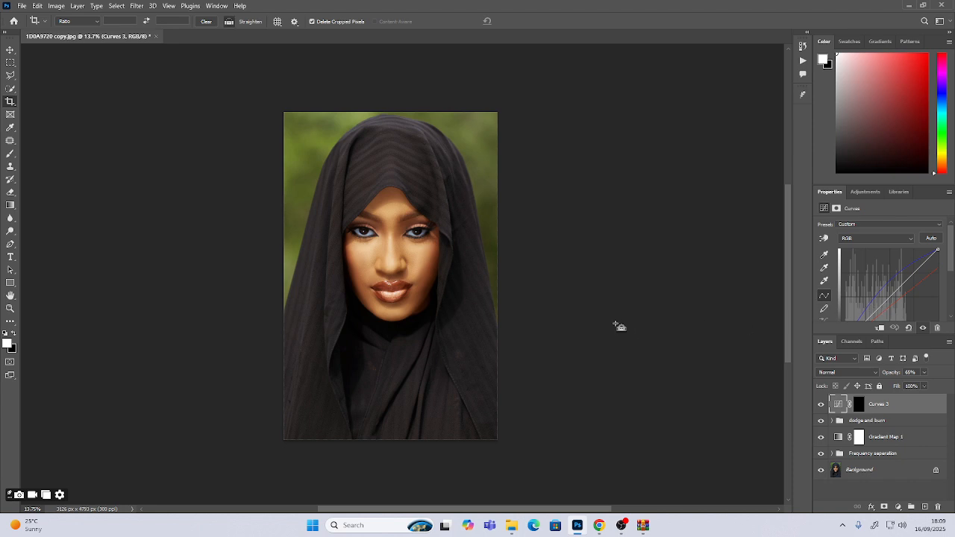
- Undo the crop and the preceding opacity change on Curves 3, and view the full portrait
key(ctrl+z)
key(ctrl+z)
key(ctrl+z)
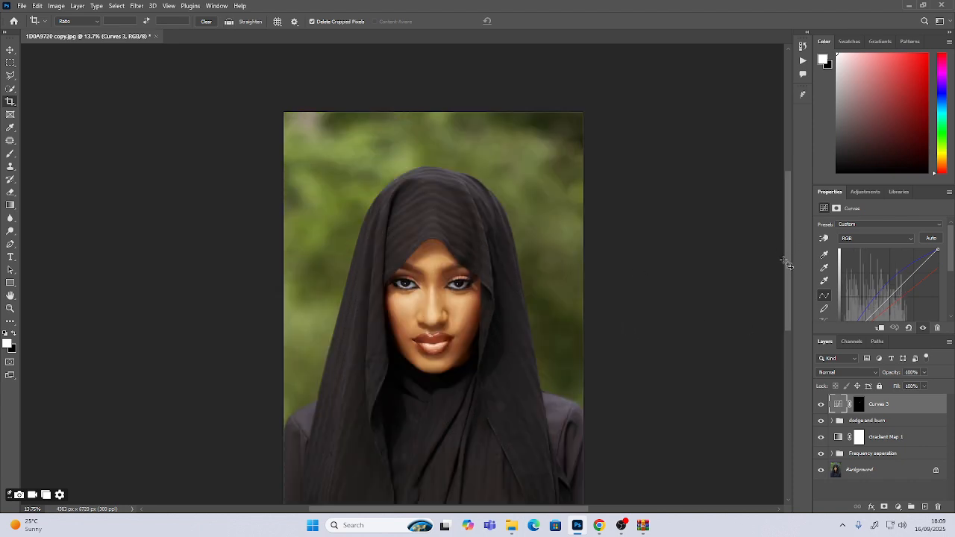
drag(787, 215, 788, 246)
scroll(407, 236, down, 1)
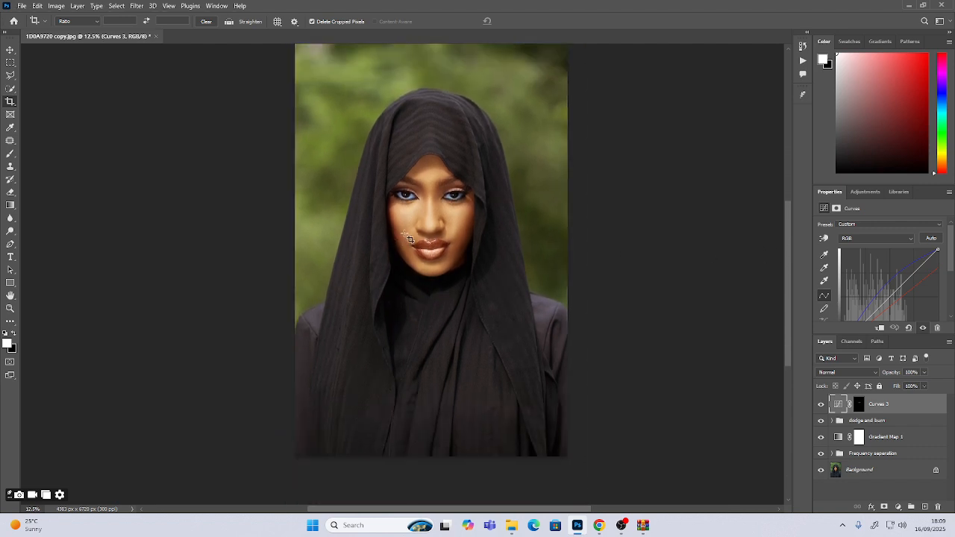
- Set the Curves 3 layer's opacity to 60%
click(911, 372)
text(60)
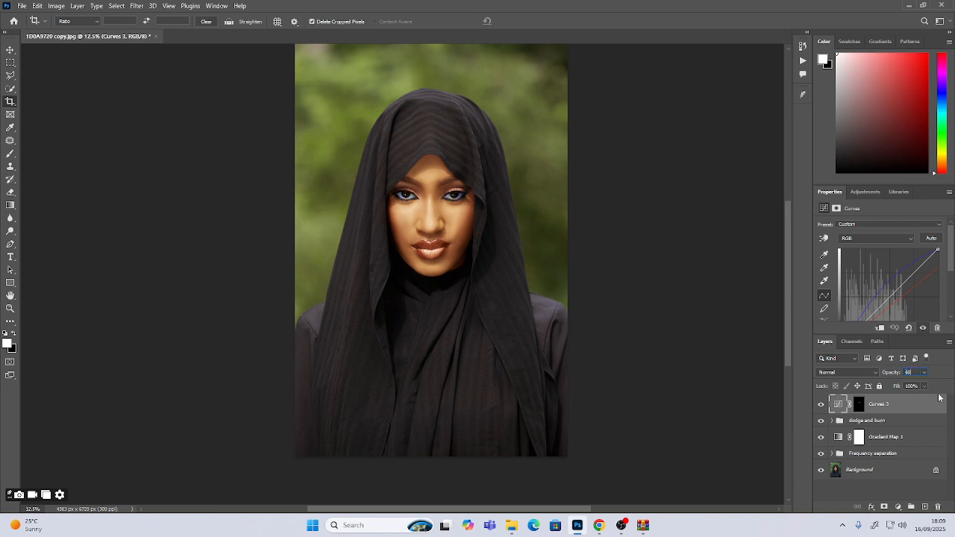